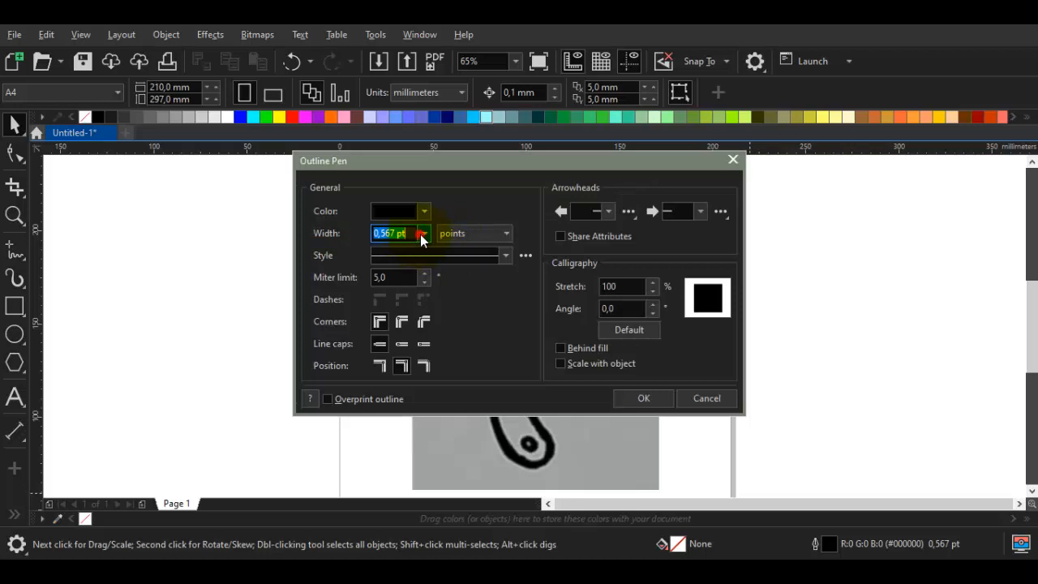
# - Set the default outline width to 4 pt
pyautogui.click(421, 234)
pyautogui.click(393, 341)
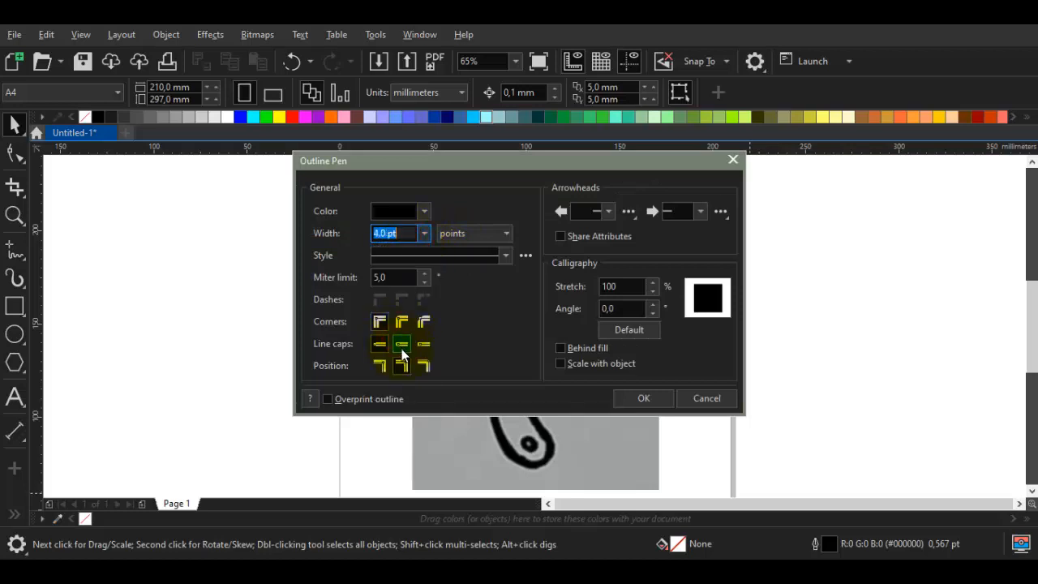
pyautogui.click(643, 399)
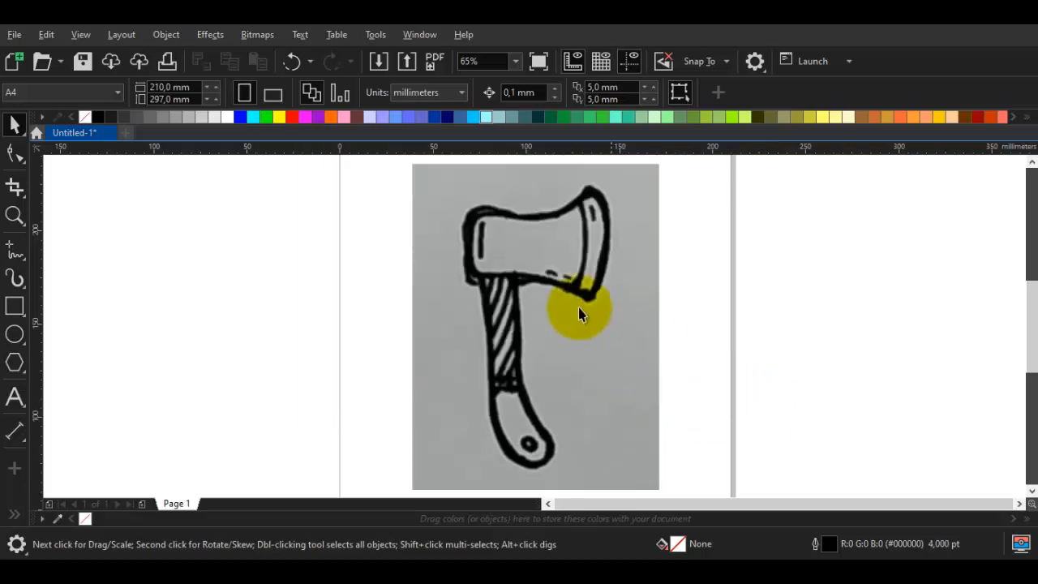
# - Draw a rectangle about 68 by 34 mm over the main body of the sketched axe head
pyautogui.scroll(3, 475, 238)
pyautogui.moveTo(414, 301); pyautogui.dragTo(303, 304)
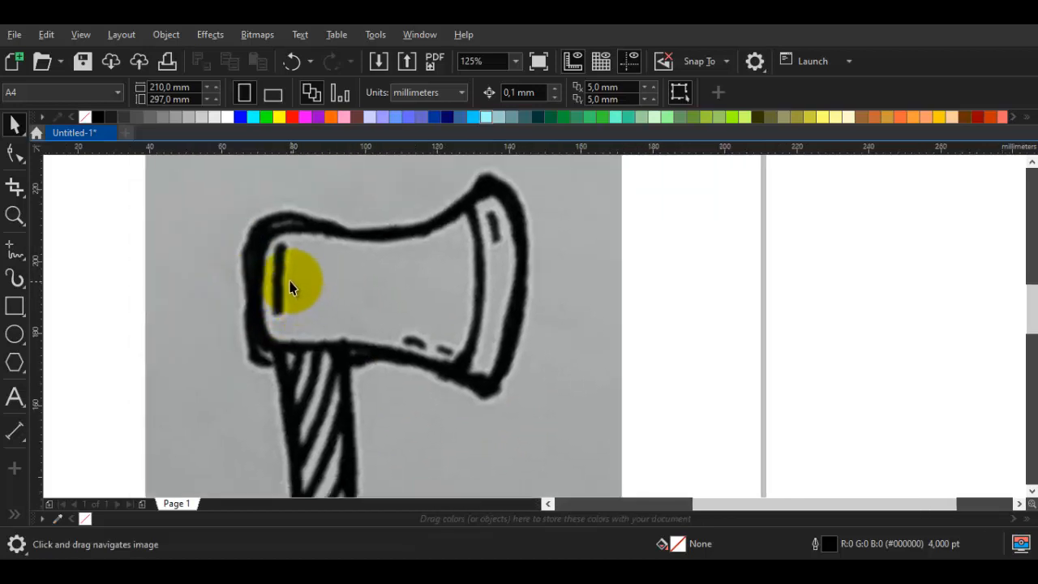
pyautogui.click(18, 310)
pyautogui.moveTo(254, 221); pyautogui.dragTo(497, 347)
pyautogui.scroll(2, 336, 234)
pyautogui.press('space')
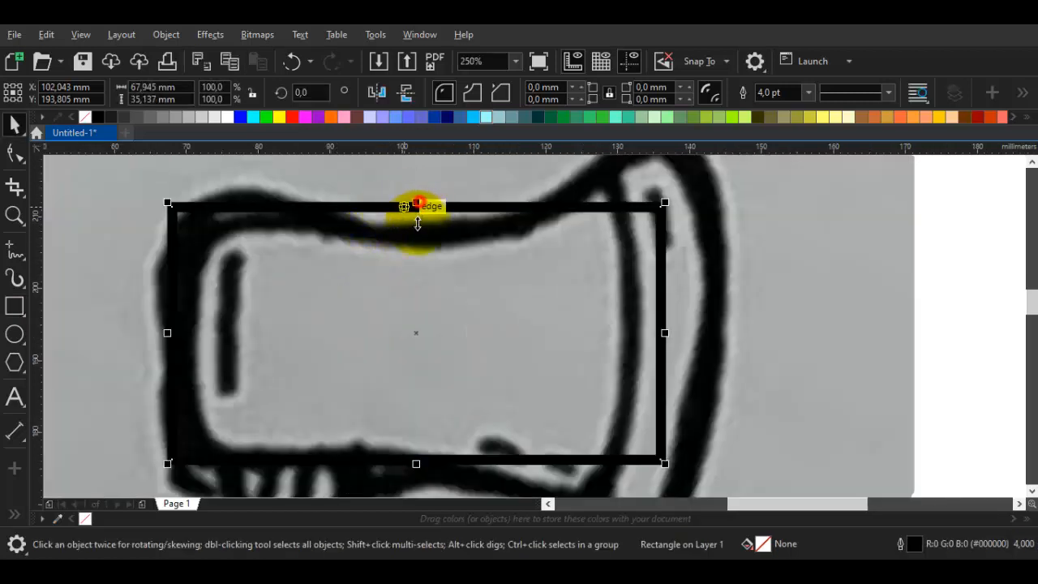
pyautogui.moveTo(418, 224)
pyautogui.mouseDown()
pyautogui.moveTo(419, 233)
pyautogui.moveTo(427, 210)
pyautogui.mouseUp()
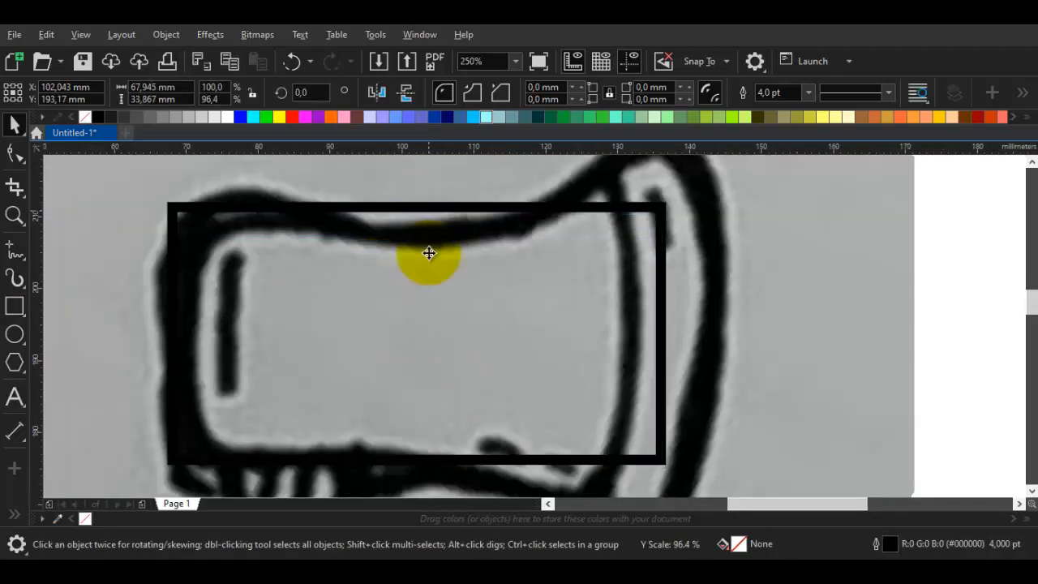
pyautogui.moveTo(433, 314); pyautogui.dragTo(440, 282)
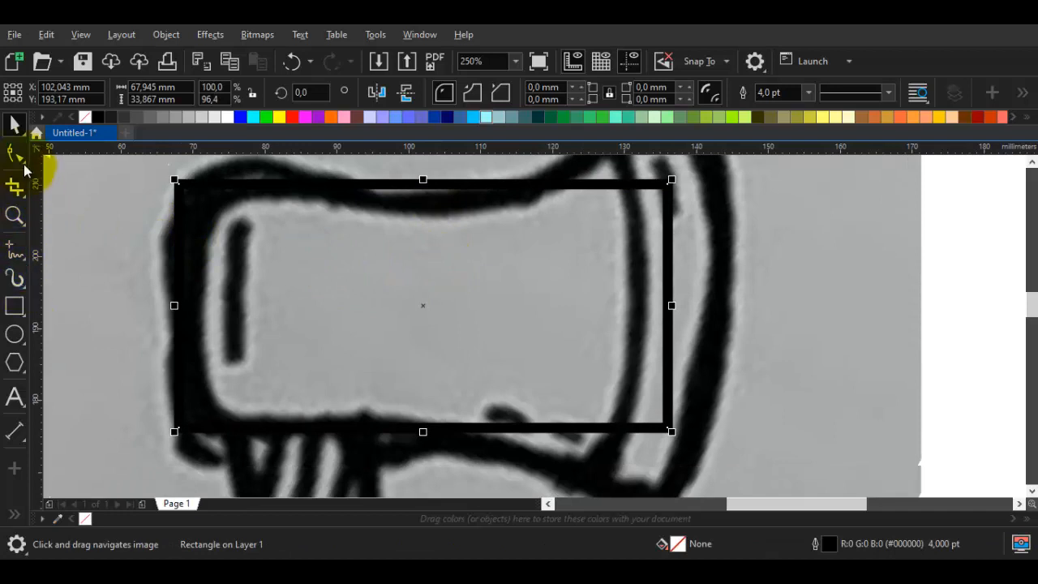
# - Round all corners of the rectangle to a radius of about 11.6 mm
pyautogui.click(15, 154)
pyautogui.moveTo(179, 186); pyautogui.dragTo(263, 187)
pyautogui.scroll(-1, 342, 238)
pyautogui.moveTo(431, 272); pyautogui.dragTo(402, 282)
pyautogui.press('space')
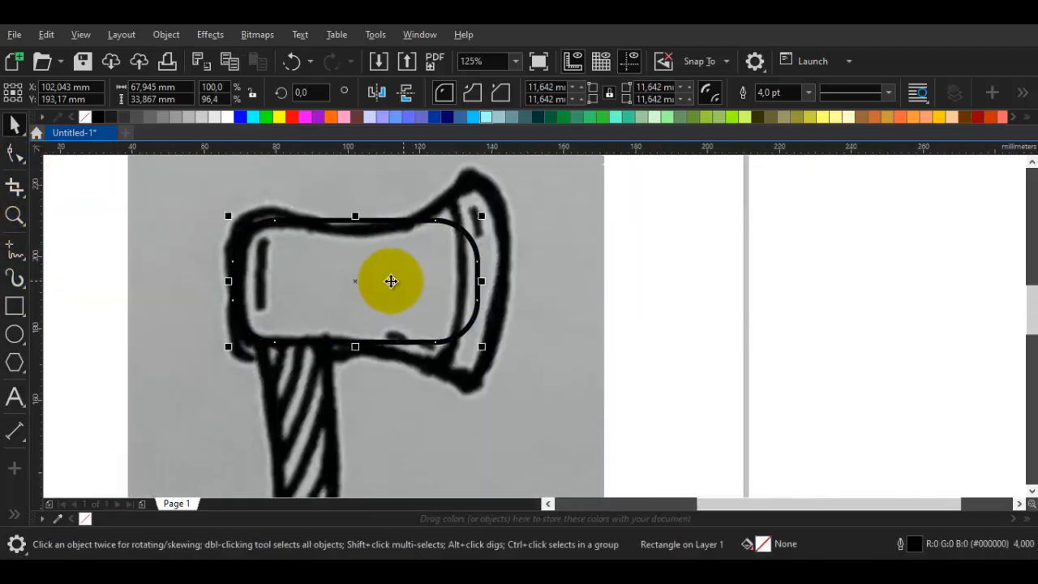
# - Make a half-width copy of the rounded rectangle, stretch it to about 34 by 56 mm and place it over the blade
pyautogui.moveTo(228, 281); pyautogui.dragTo(378, 271)
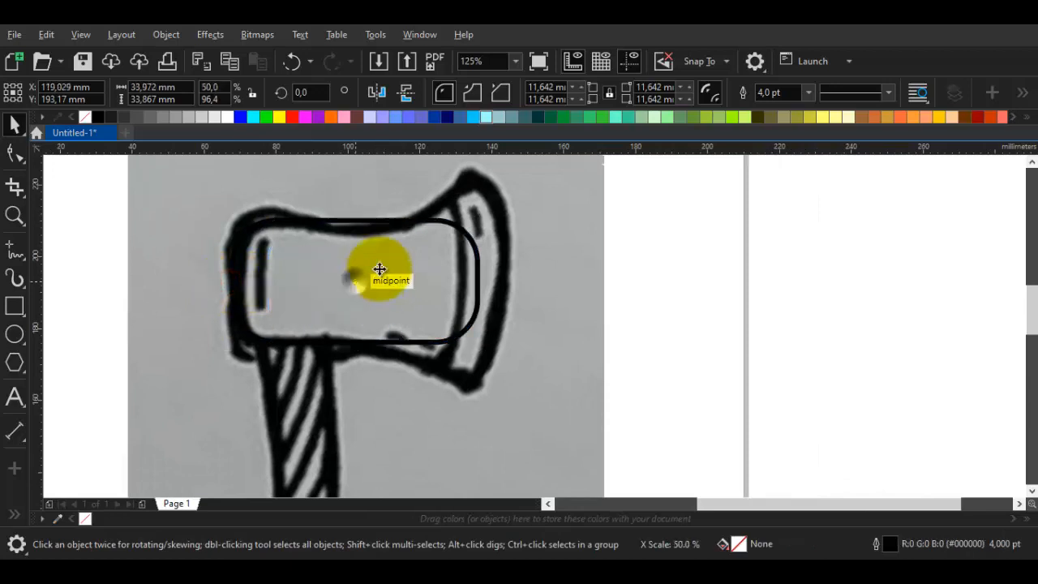
pyautogui.moveTo(416, 215); pyautogui.dragTo(417, 180)
pyautogui.moveTo(426, 253); pyautogui.dragTo(458, 256)
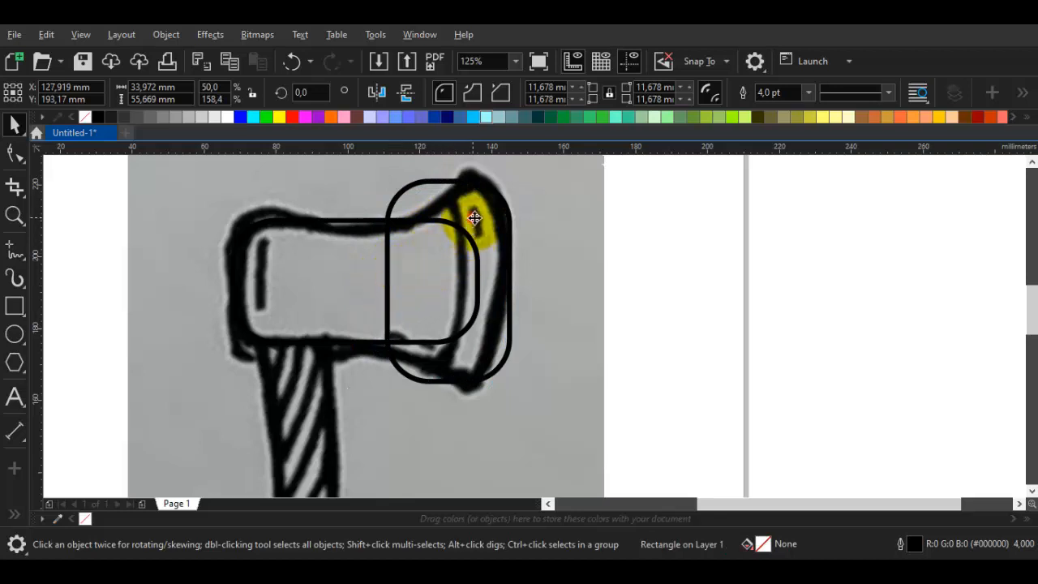
# - Weld the two rounded rectangles into one shape and give it a yellow outline
pyautogui.keyDown('shift'); pyautogui.click(335, 261); pyautogui.keyUp('shift')
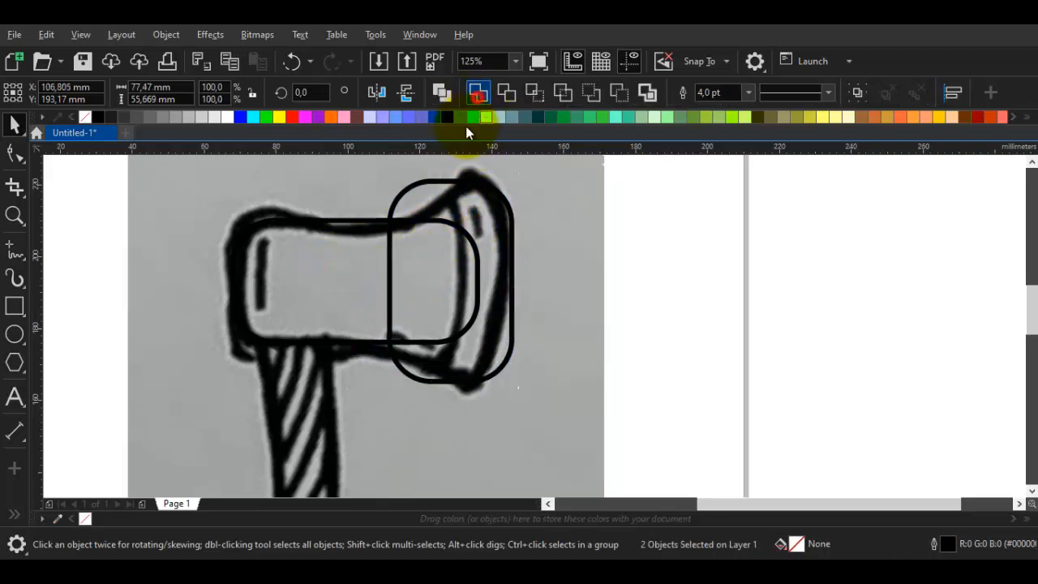
pyautogui.click(477, 92)
pyautogui.rightClick(278, 117)
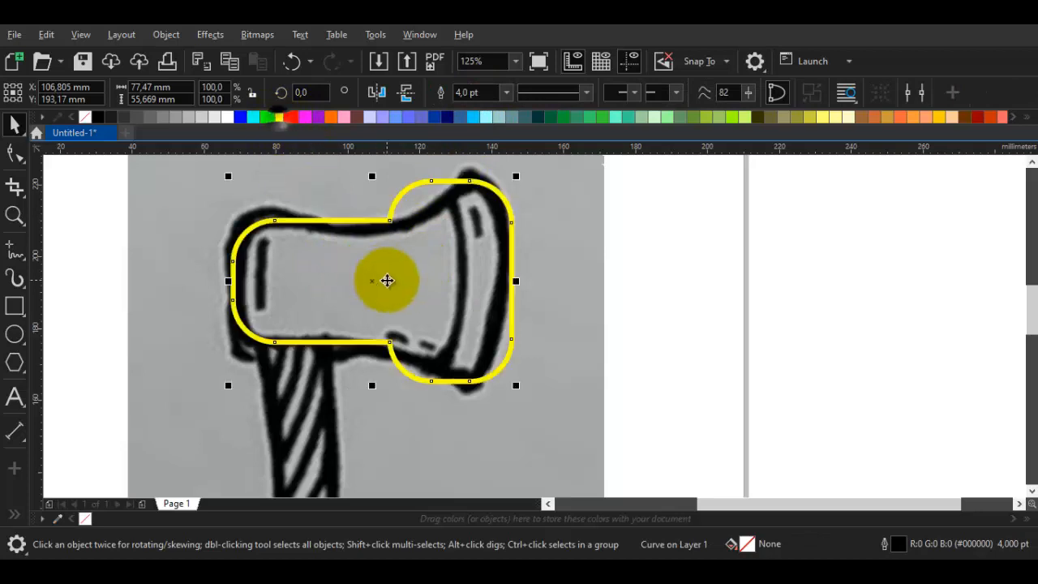
# - Delete the nodes at the upper and lower junctions between body and blade to smooth the transitions
pyautogui.press('F10')
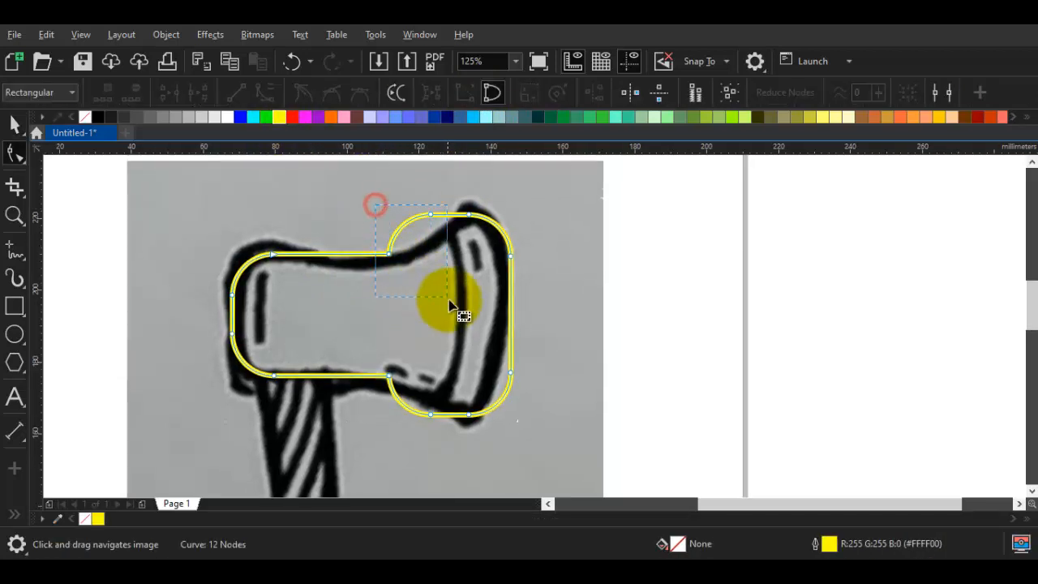
pyautogui.click(423, 217)
pyautogui.press('Delete')
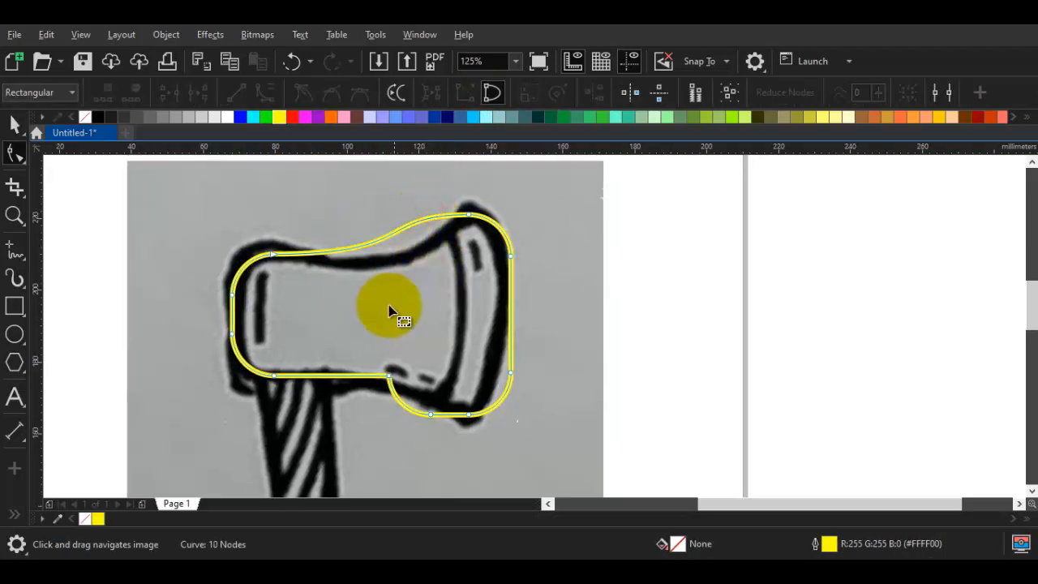
pyautogui.moveTo(450, 445); pyautogui.dragTo(434, 417)
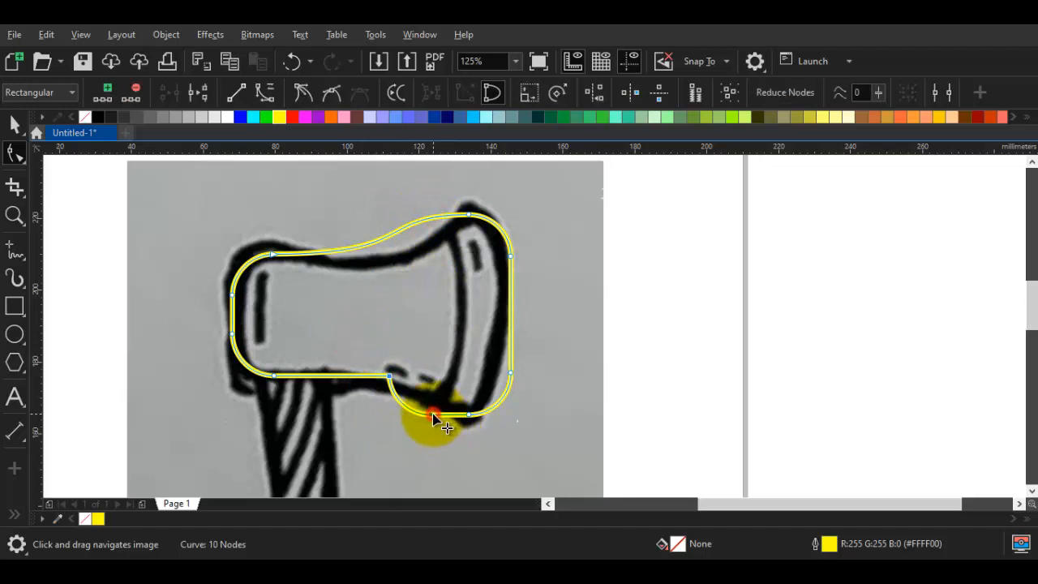
pyautogui.press('Delete')
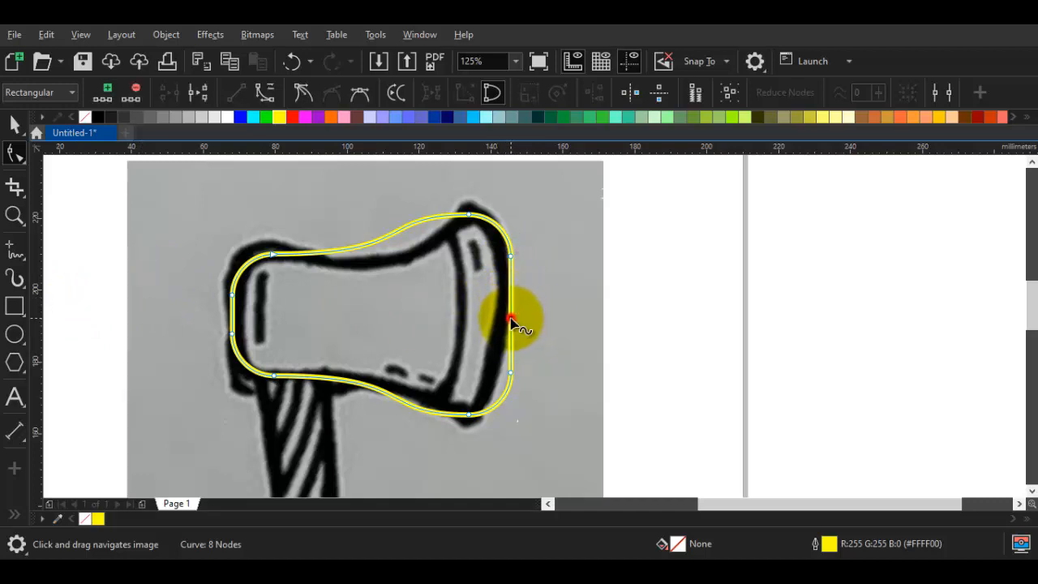
# - Add a node midway on the blade edge, delete the edge's neighbouring nodes and remove the middle one to form a single curve
pyautogui.moveTo(510, 320)
pyautogui.mouseDown()
pyautogui.moveTo(510, 308)
pyautogui.moveTo(514, 318)
pyautogui.mouseUp()
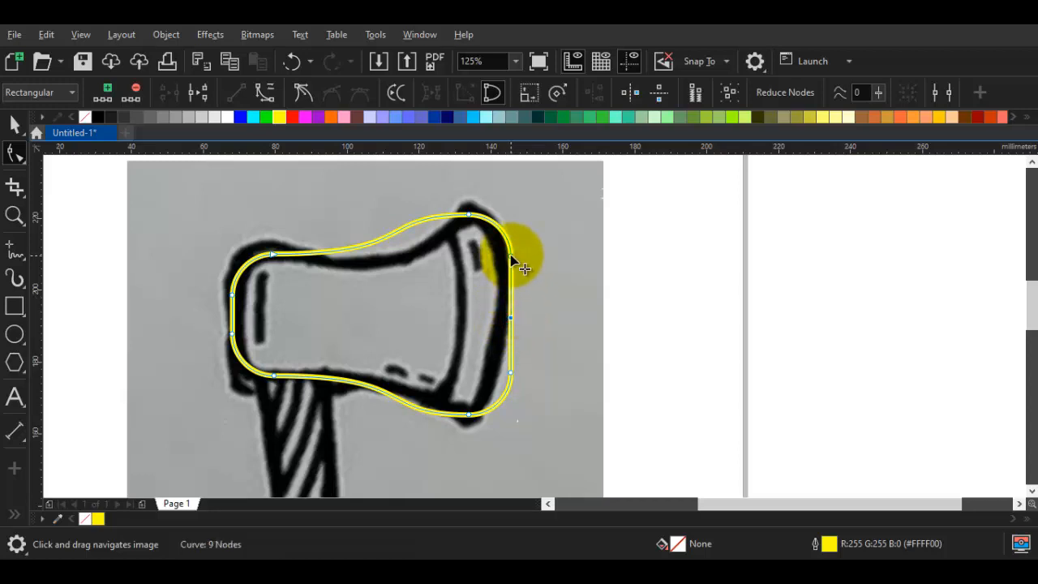
pyautogui.doubleClick(511, 256)
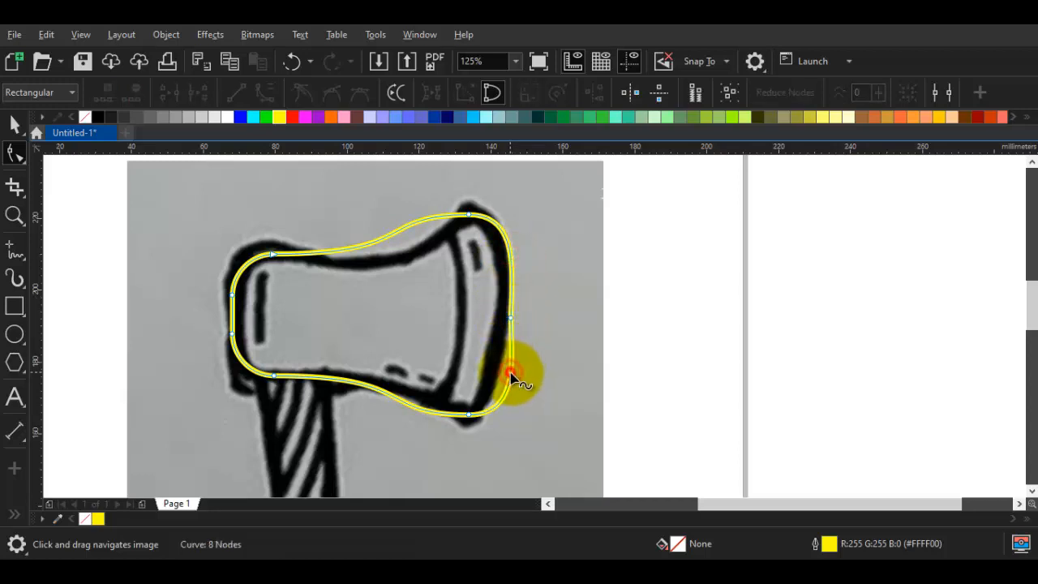
pyautogui.doubleClick(510, 373)
pyautogui.click(510, 318)
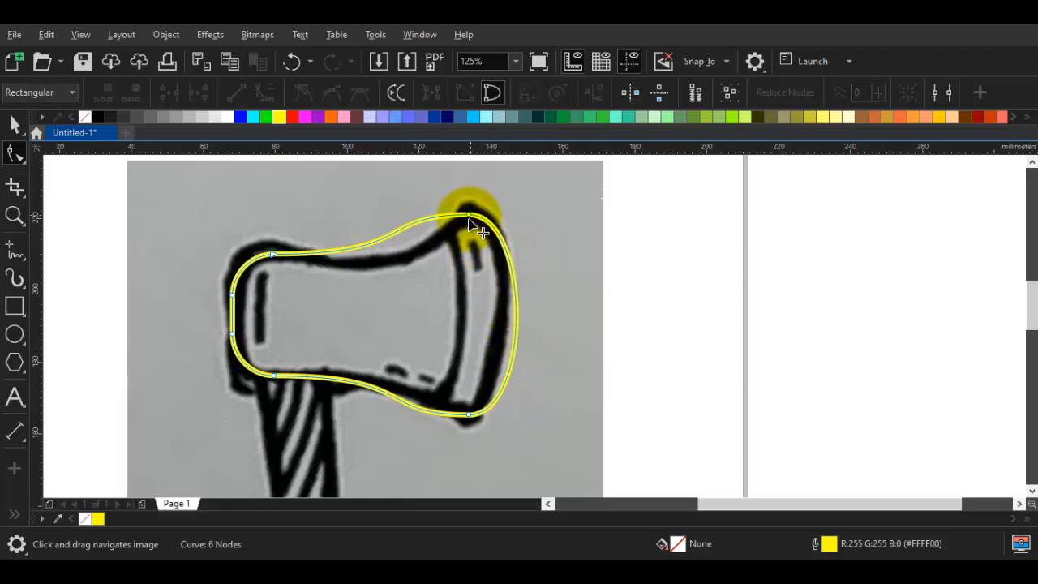
# - Stretch the outline's height to about 60 mm and bend its upper and lower curve handles to follow the sketched axe head
pyautogui.press('space')
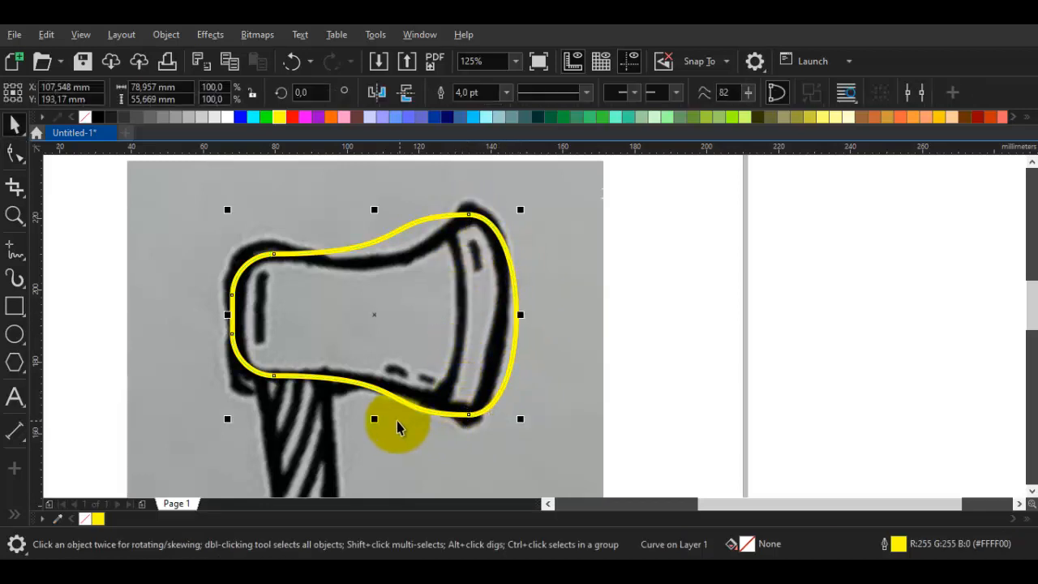
pyautogui.press('space')
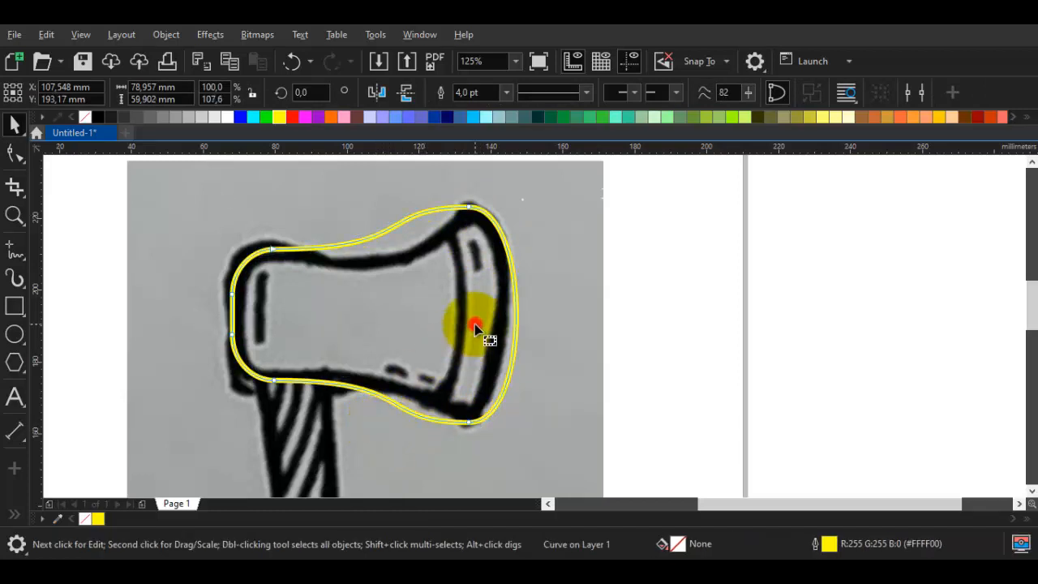
pyautogui.click(471, 208)
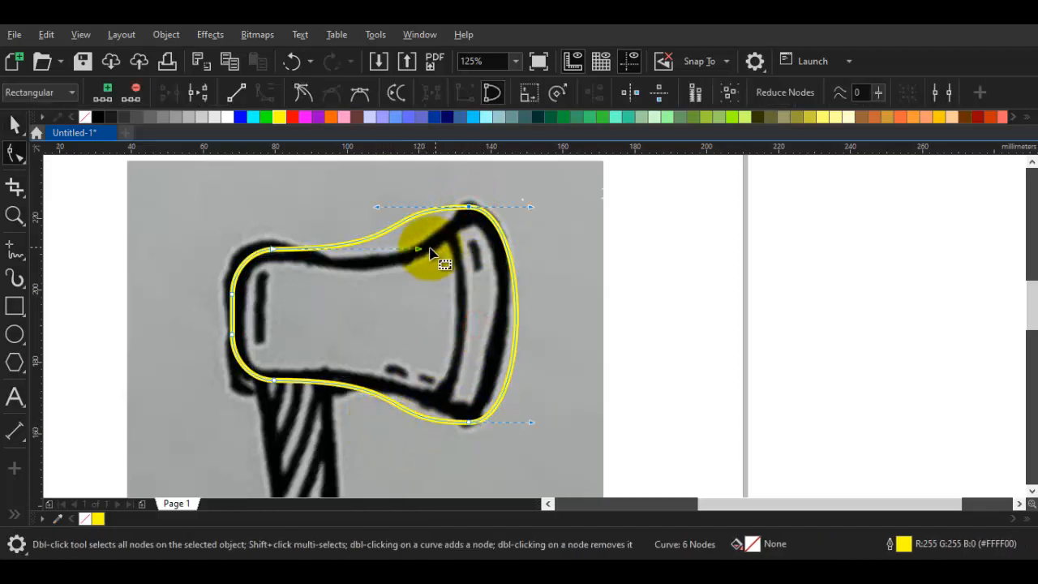
pyautogui.moveTo(417, 254)
pyautogui.mouseDown()
pyautogui.moveTo(404, 285)
pyautogui.moveTo(412, 253)
pyautogui.mouseUp()
pyautogui.hotkey('ctrl', 'z')
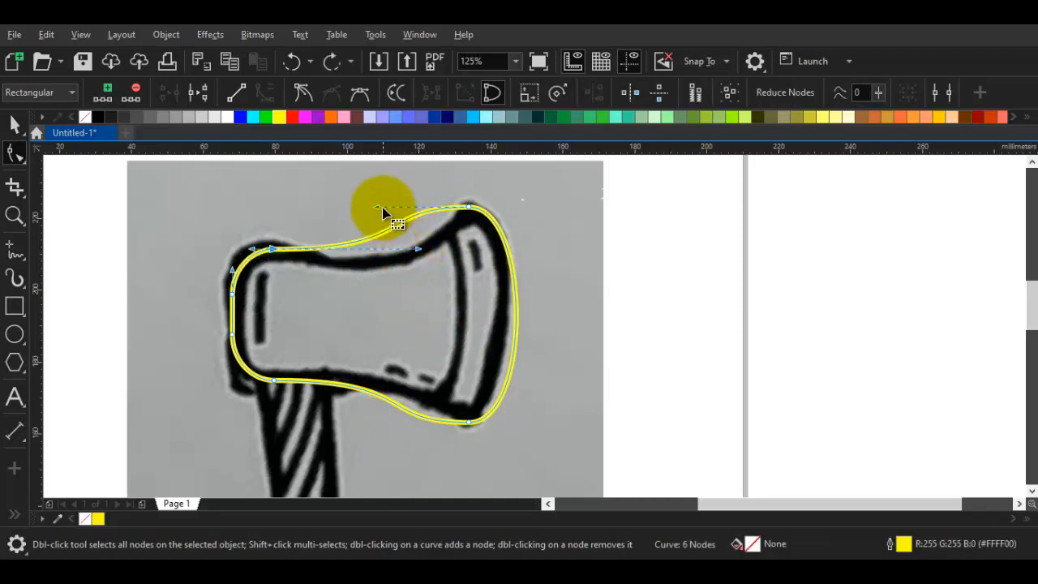
pyautogui.moveTo(379, 208); pyautogui.dragTo(420, 247)
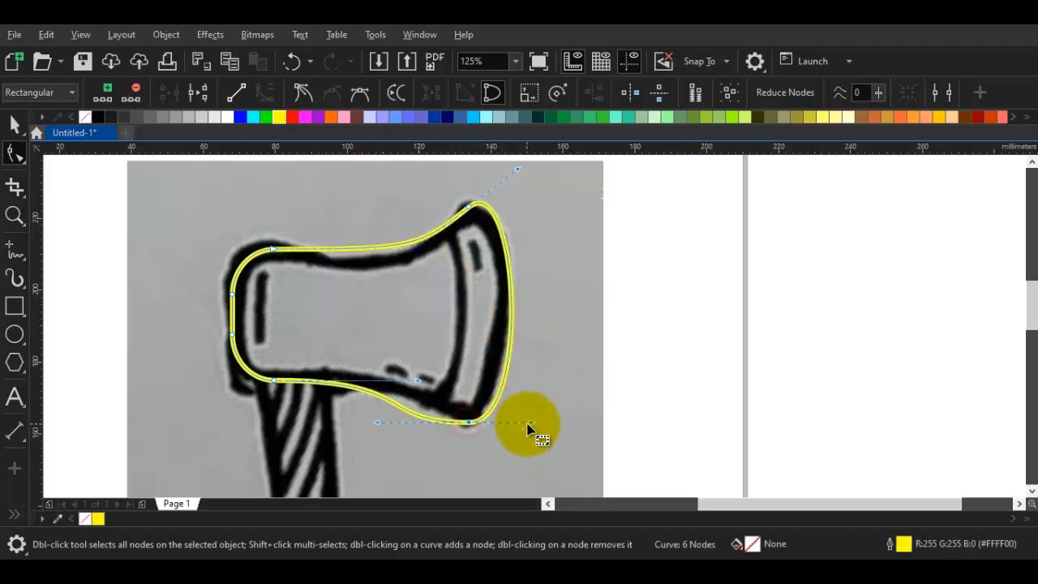
pyautogui.moveTo(530, 423); pyautogui.dragTo(532, 448)
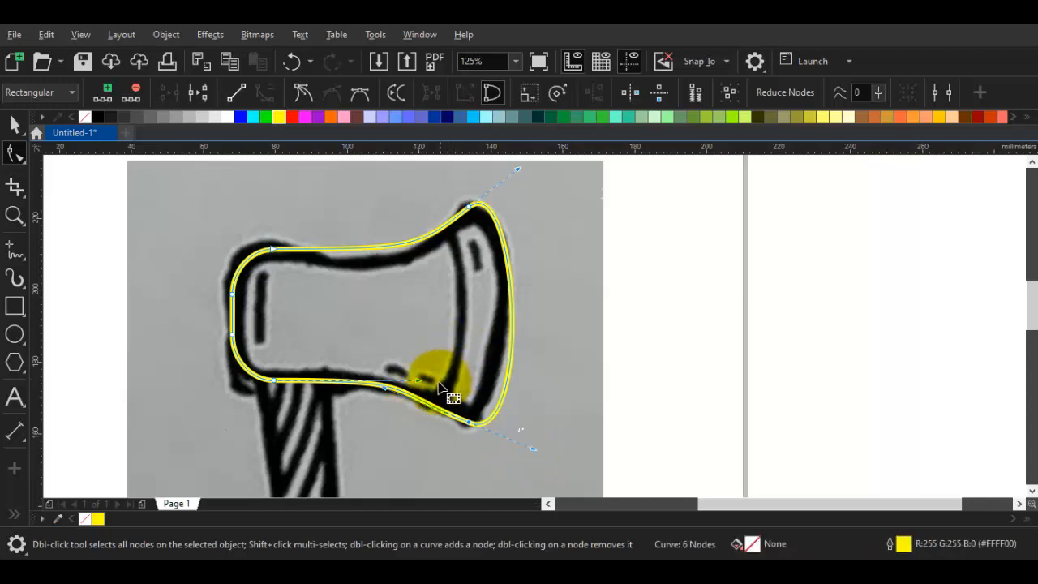
pyautogui.moveTo(421, 383); pyautogui.dragTo(412, 369)
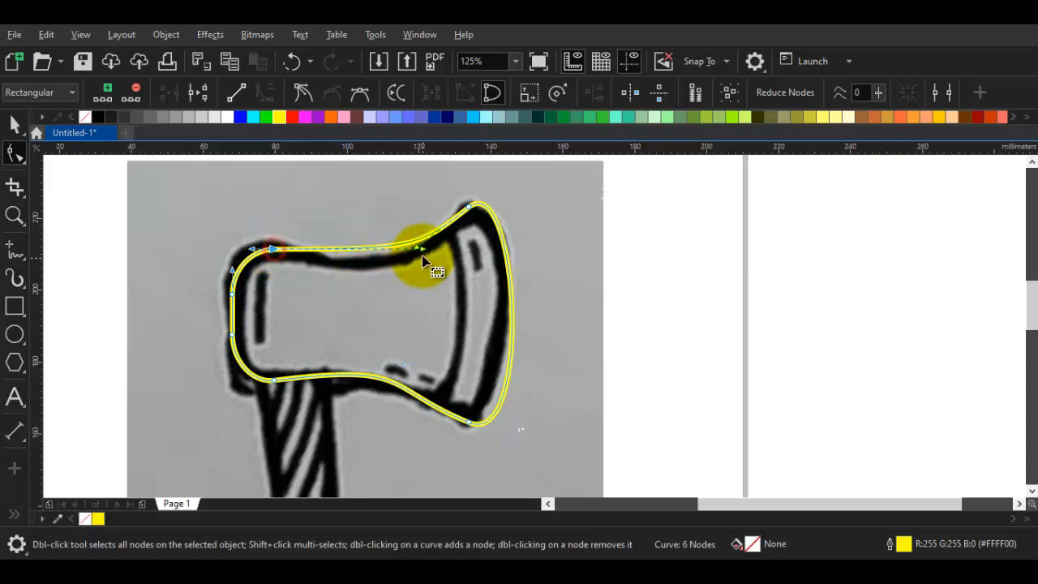
pyautogui.moveTo(425, 251); pyautogui.dragTo(406, 289)
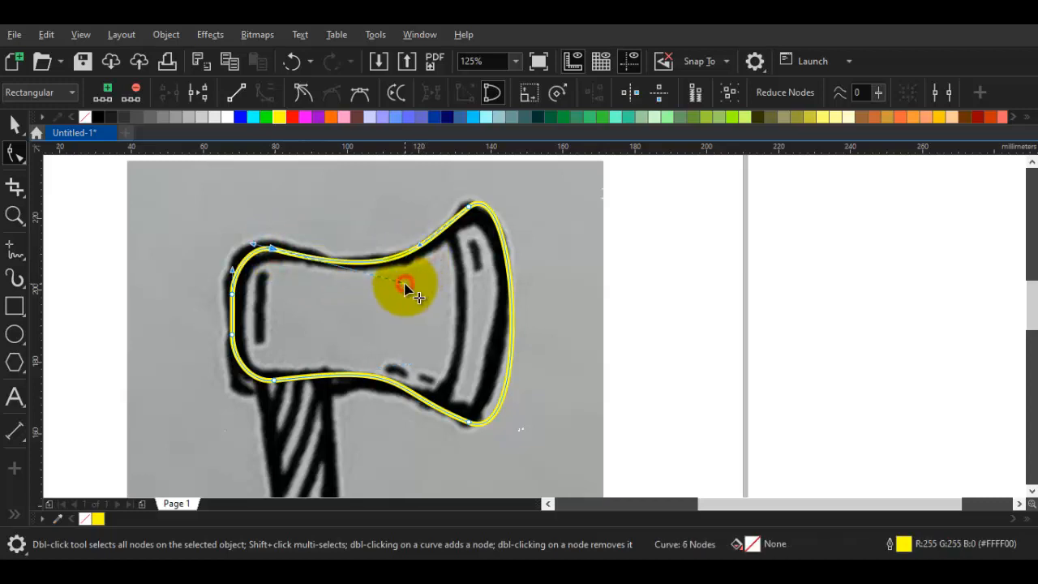
# - Delete the two nodes on the back of the axe head so it becomes one rounded curve
pyautogui.press('space')
pyautogui.press('space')
pyautogui.moveTo(260, 336); pyautogui.dragTo(208, 264)
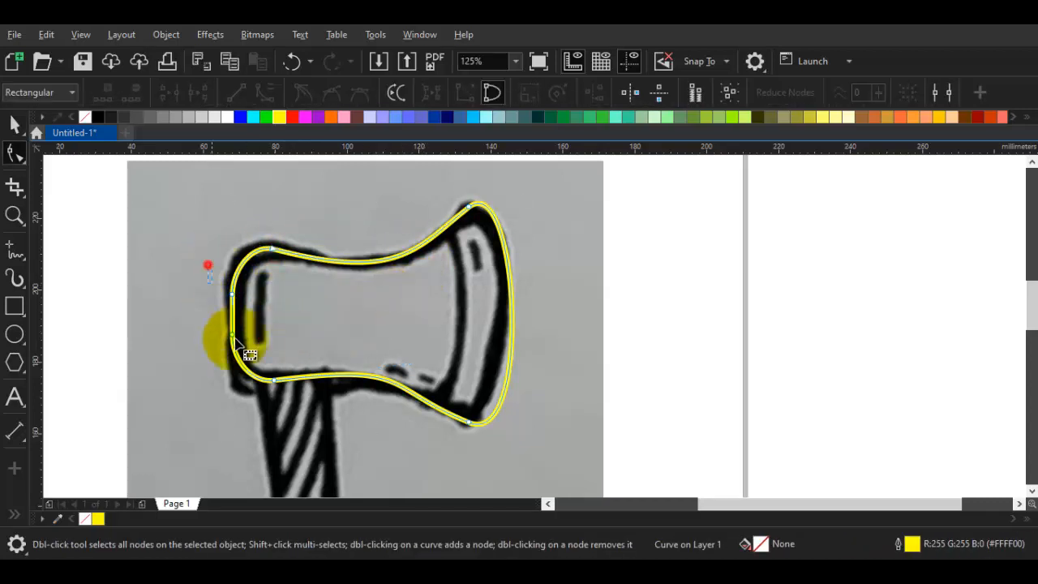
pyautogui.doubleClick(232, 334)
pyautogui.press('space')
pyautogui.scroll(-1, 288, 341)
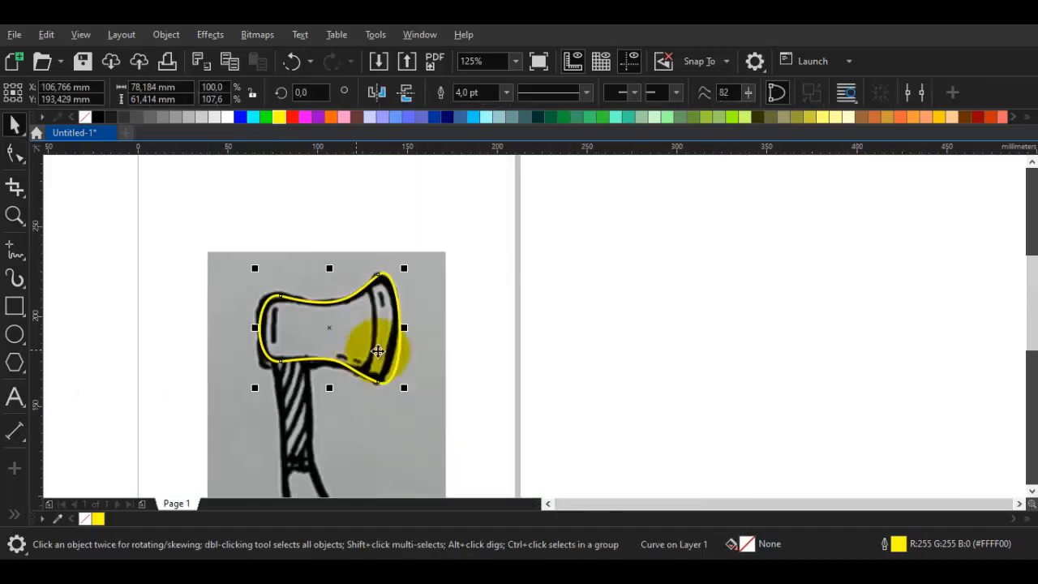
# - Scale the reference photo and the yellow outline down together to a width of about 96 mm
pyautogui.click(578, 350)
pyautogui.scroll(1, 310, 328)
pyautogui.click(314, 325)
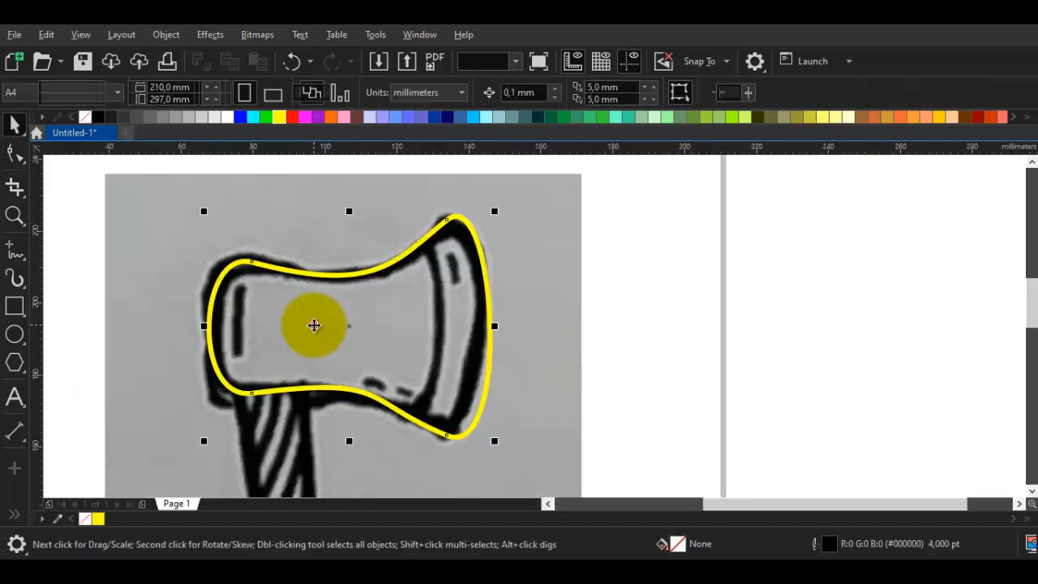
pyautogui.keyDown('shift'); pyautogui.click(511, 273); pyautogui.keyUp('shift')
pyautogui.moveTo(586, 167); pyautogui.dragTo(519, 256)
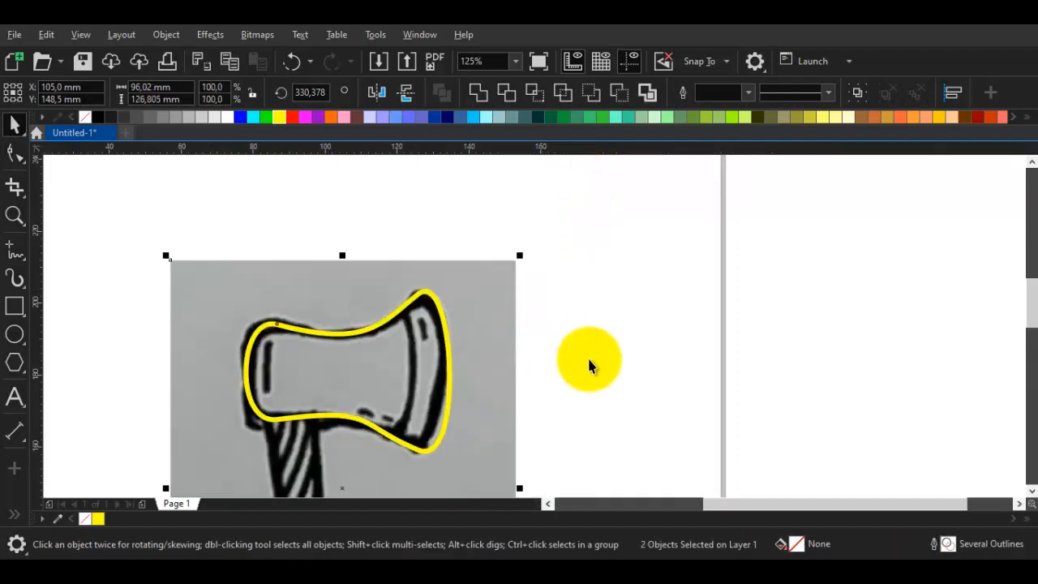
pyautogui.click(589, 359)
pyautogui.moveTo(478, 349); pyautogui.dragTo(533, 293)
pyautogui.click(535, 290)
pyautogui.moveTo(572, 194); pyautogui.dragTo(572, 204)
pyautogui.click(593, 206)
pyautogui.hotkey('ctrl', 'z')
# - Shrink the outline and the reference photo together slightly further
pyautogui.click(468, 300)
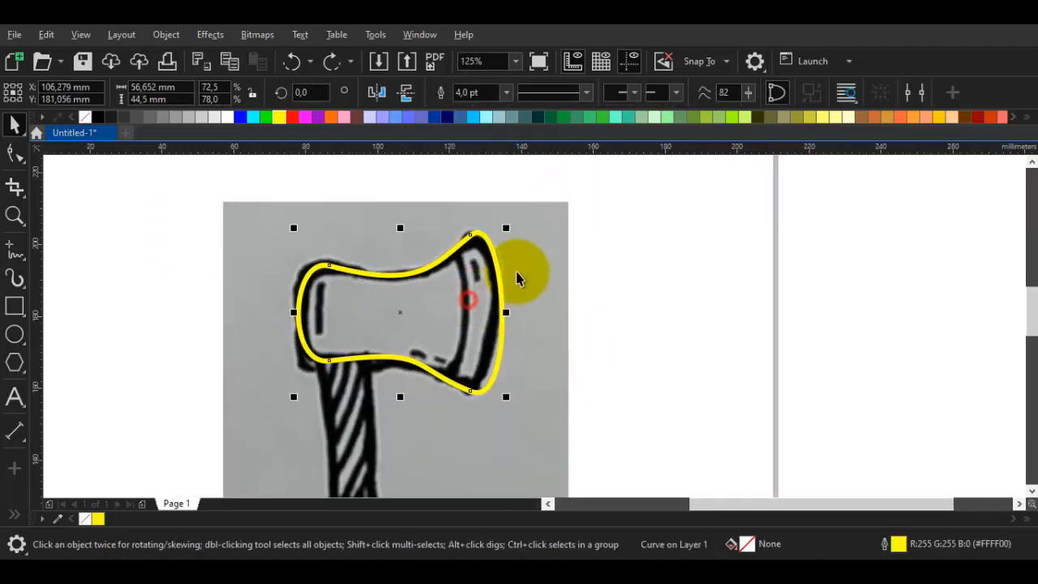
pyautogui.keyDown('shift'); pyautogui.click(517, 272); pyautogui.keyUp('shift')
pyautogui.moveTo(576, 197); pyautogui.dragTo(573, 233)
pyautogui.click(584, 248)
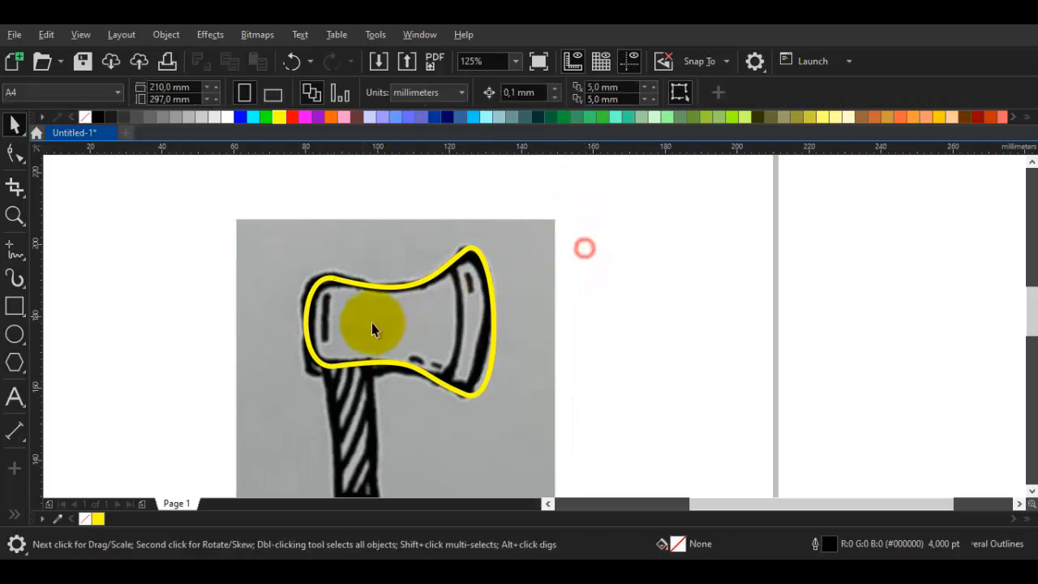
# - Duplicate the yellow axe head outline, offsetting the copy horizontally about 9 mm toward the back of the head
pyautogui.moveTo(367, 327); pyautogui.dragTo(397, 210)
pyautogui.moveTo(502, 243); pyautogui.dragTo(442, 307)
pyautogui.scroll(3, 450, 278)
pyautogui.press('space')
pyautogui.click(471, 323)
pyautogui.rightClick(407, 324)
pyautogui.doubleClick(443, 307)
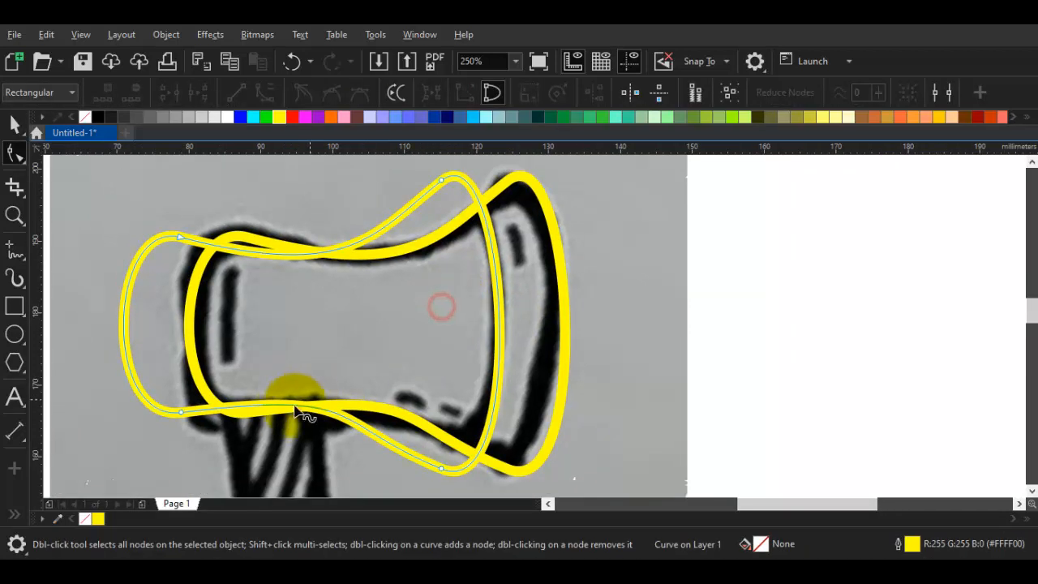
# - Pull the copy's lower and upper back nodes well outside the axe head, about 12 mm for the lower one
pyautogui.moveTo(211, 395); pyautogui.dragTo(184, 476)
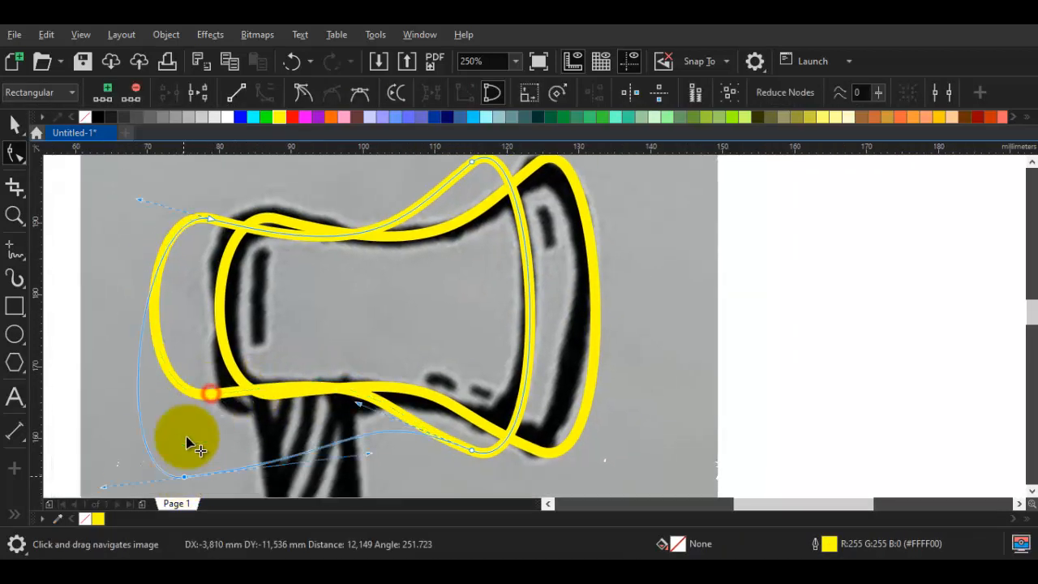
pyautogui.moveTo(211, 219); pyautogui.dragTo(201, 148)
pyautogui.scroll(-2, 398, 272)
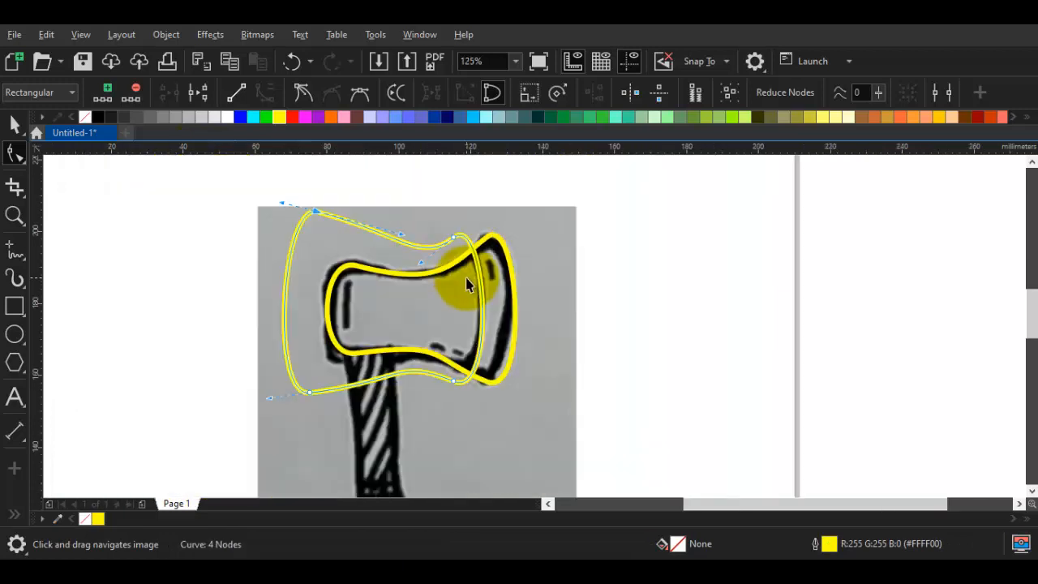
# - Intersect the original axe head outline with its enlarged copy to make a separate body shape behind the blade
pyautogui.press('space')
pyautogui.scroll(2, 479, 305)
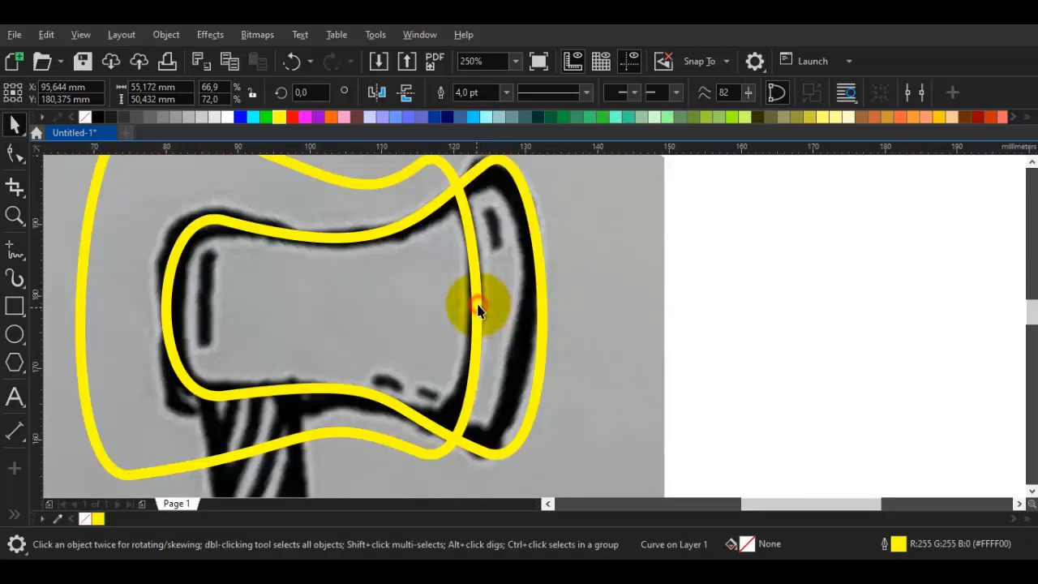
pyautogui.click(478, 305)
pyautogui.click(437, 309)
pyautogui.keyDown('shift'); pyautogui.click(507, 293); pyautogui.keyUp('shift')
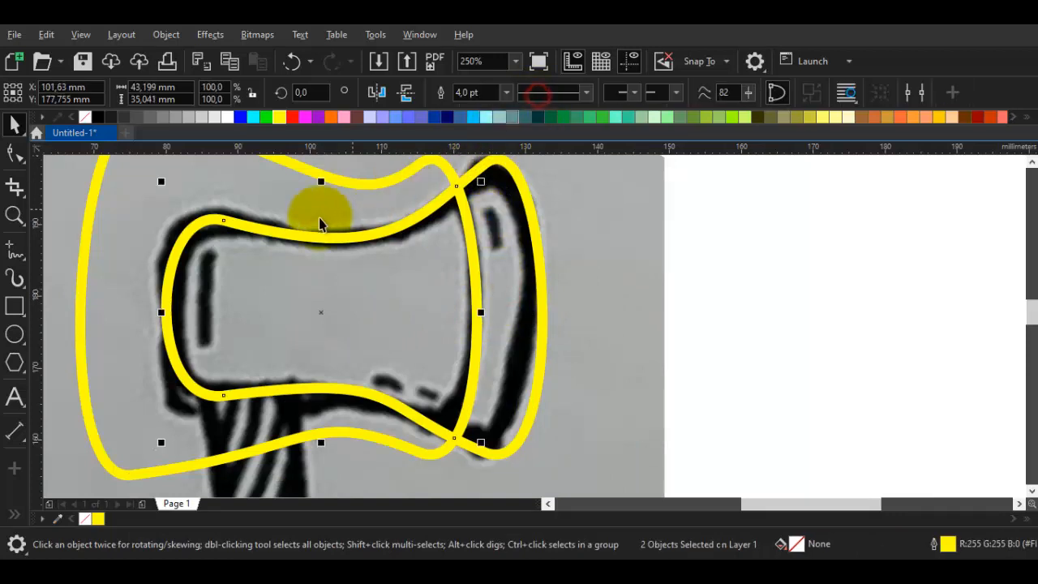
# - Delete the enlarged copy of the axe head outline
pyautogui.click(227, 178)
pyautogui.rightClick(228, 180)
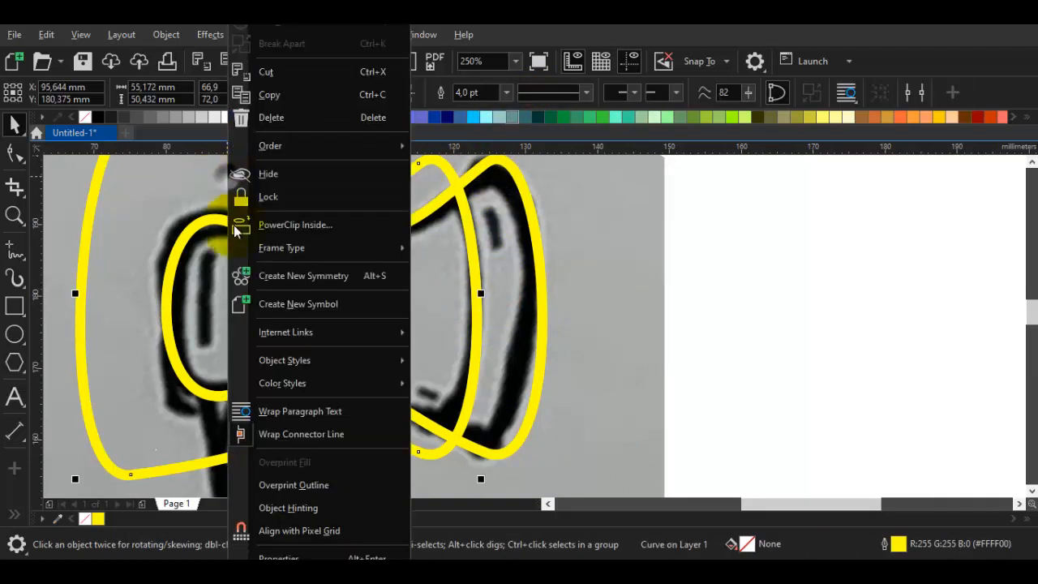
pyautogui.click(271, 118)
pyautogui.click(408, 273)
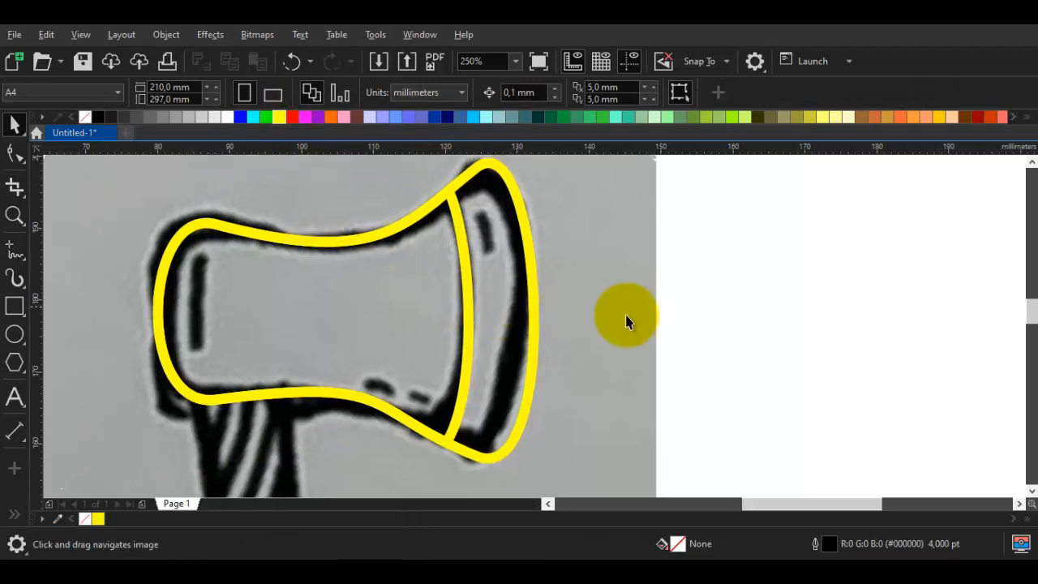
# - Scale the reference photo and both yellow axe head outlines down together to a width of about 74 mm
pyautogui.click(519, 320)
pyautogui.click(248, 301)
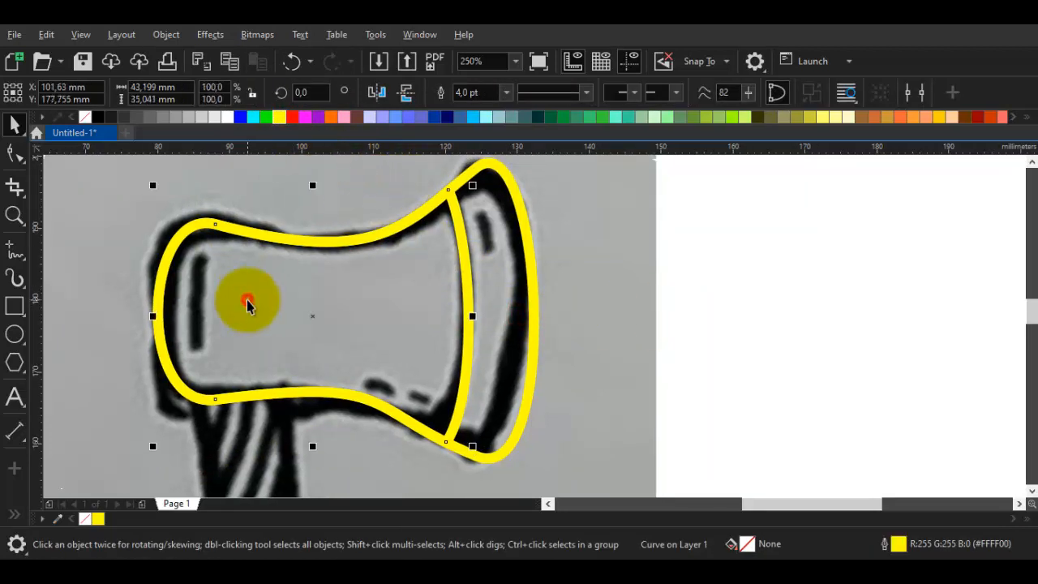
pyautogui.moveTo(206, 306); pyautogui.dragTo(257, 294)
pyautogui.press('p')
pyautogui.scroll(-1, 256, 254)
pyautogui.press('space')
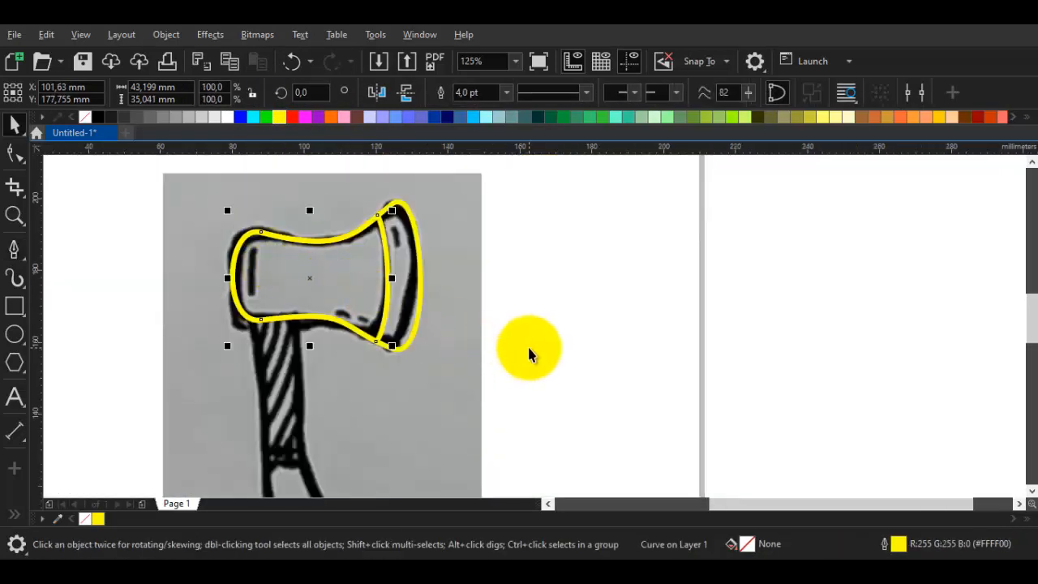
pyautogui.moveTo(526, 401); pyautogui.dragTo(173, 184)
pyautogui.keyDown('shift'); pyautogui.click(442, 202); pyautogui.keyUp('shift')
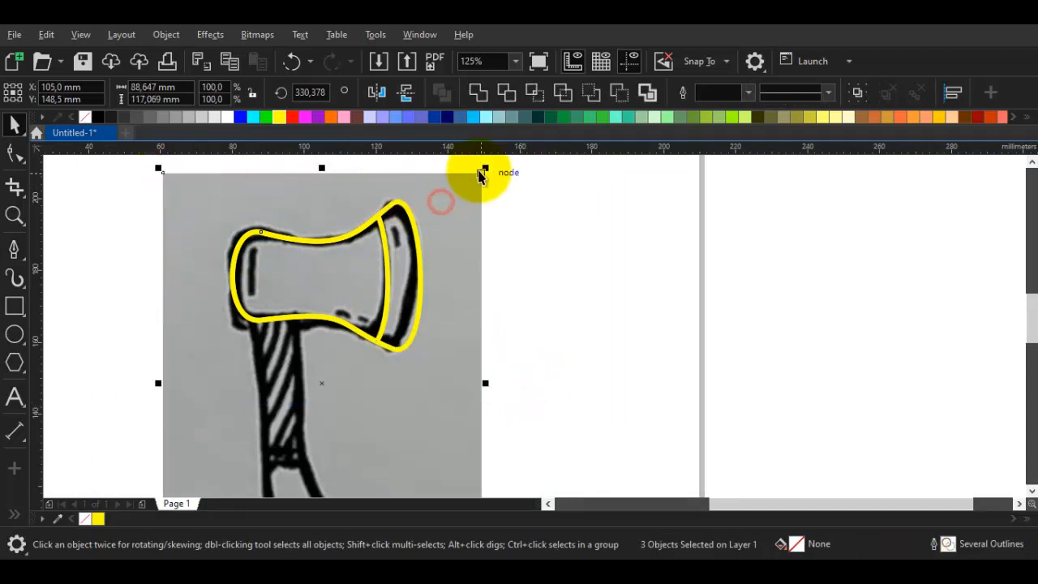
pyautogui.moveTo(485, 172); pyautogui.dragTo(461, 204)
pyautogui.click(488, 248)
# - Draw two black accent strokes inside the head's back edge, one about 11 mm long and a short one below it
pyautogui.scroll(1, 331, 298)
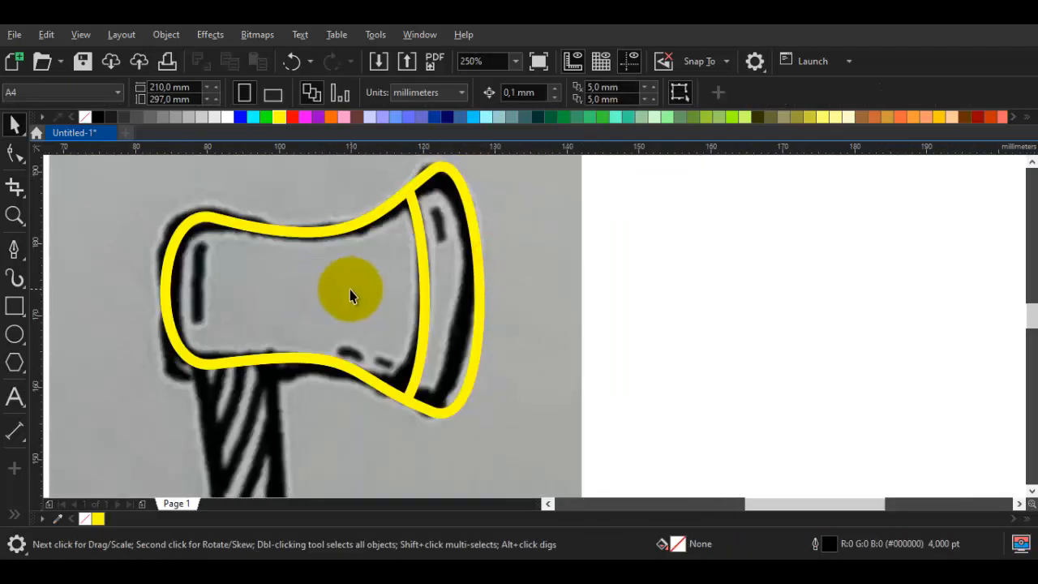
pyautogui.scroll(1, 173, 265)
pyautogui.press('space')
pyautogui.moveTo(204, 259); pyautogui.dragTo(202, 285)
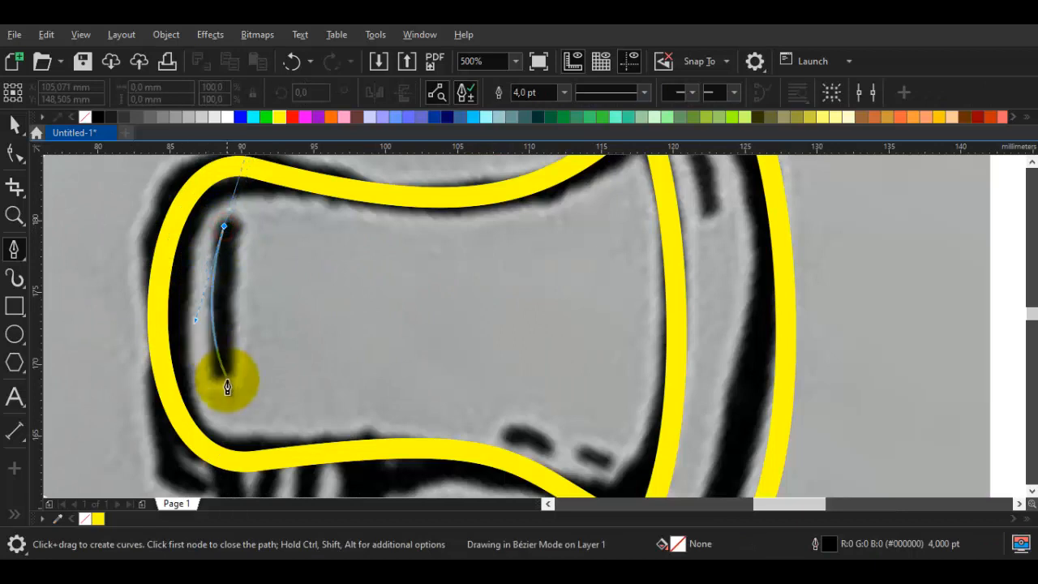
pyautogui.doubleClick(206, 379)
pyautogui.moveTo(214, 402); pyautogui.dragTo(236, 454)
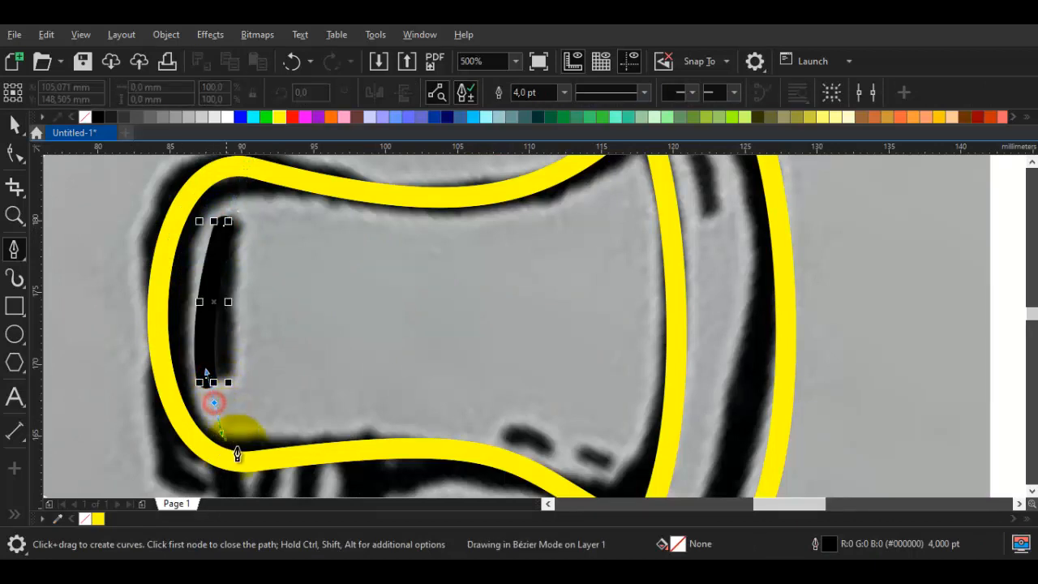
pyautogui.doubleClick(232, 439)
# - Adjust the longer back accent stroke's shape at its upper end node
pyautogui.press('space')
pyautogui.keyDown('shift'); pyautogui.click(163, 366); pyautogui.keyUp('shift')
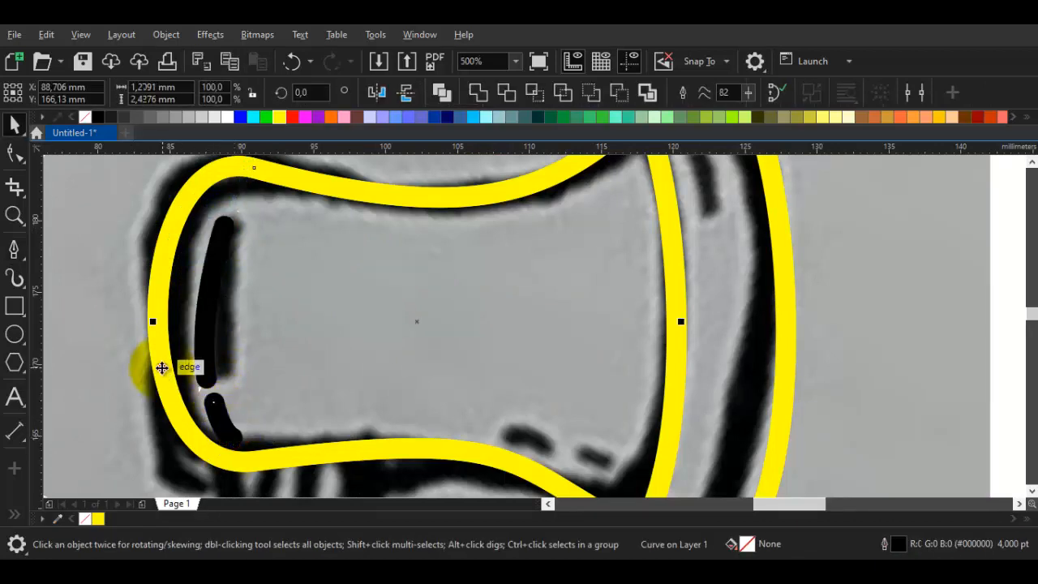
pyautogui.click(257, 245)
pyautogui.press('F10')
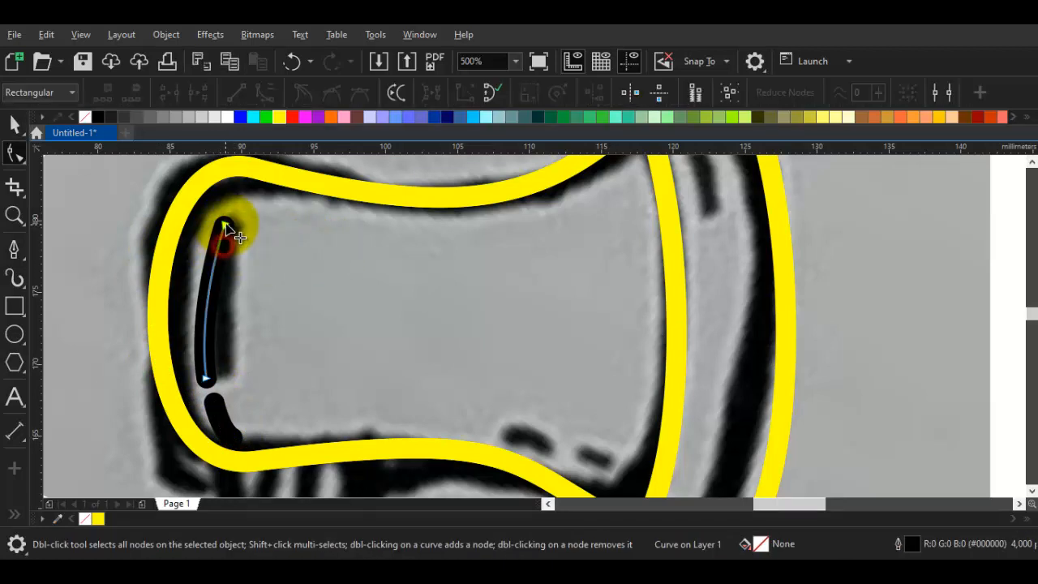
pyautogui.moveTo(228, 225); pyautogui.dragTo(198, 298)
pyautogui.scroll(-1, 441, 306)
pyautogui.press('space')
pyautogui.click(440, 308)
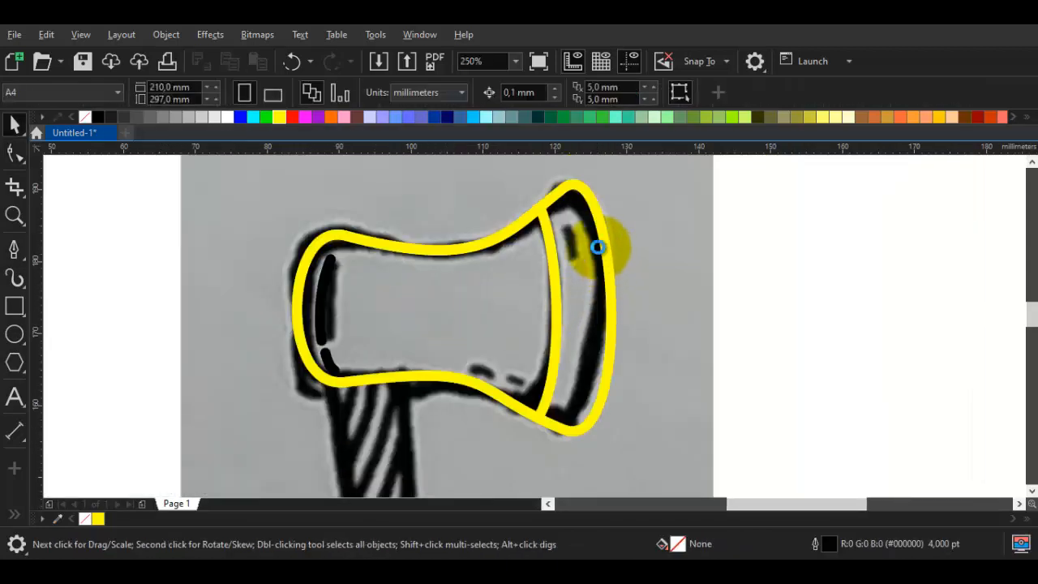
# - Draw a curved black accent stroke about 11 mm long in the upper part of the blade, following its cutting edge
pyautogui.scroll(1, 598, 248)
pyautogui.press('p')
pyautogui.moveTo(561, 215); pyautogui.dragTo(569, 252)
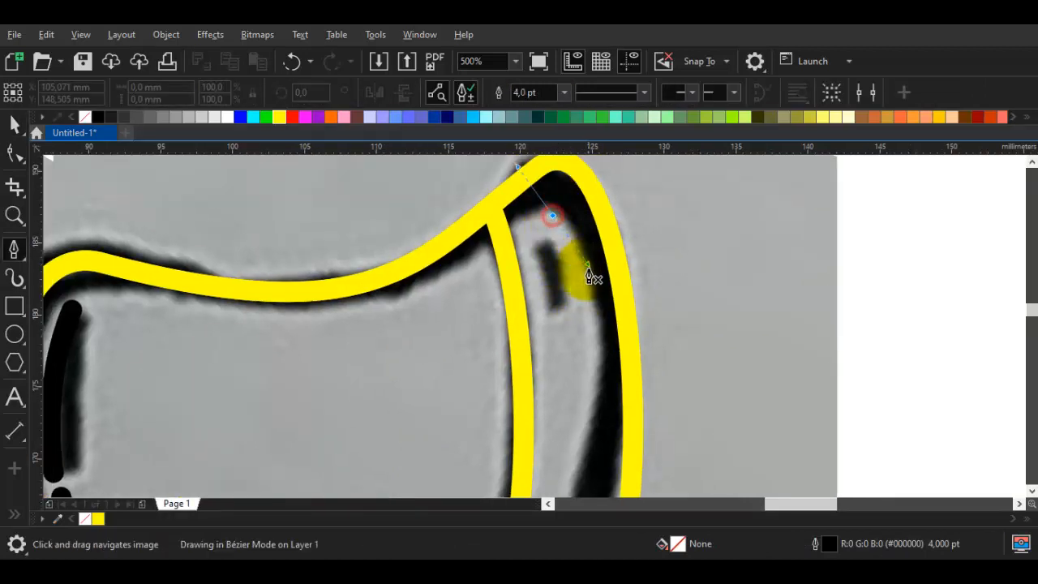
pyautogui.click(584, 370)
pyautogui.scroll(-1, 600, 304)
pyautogui.press('space')
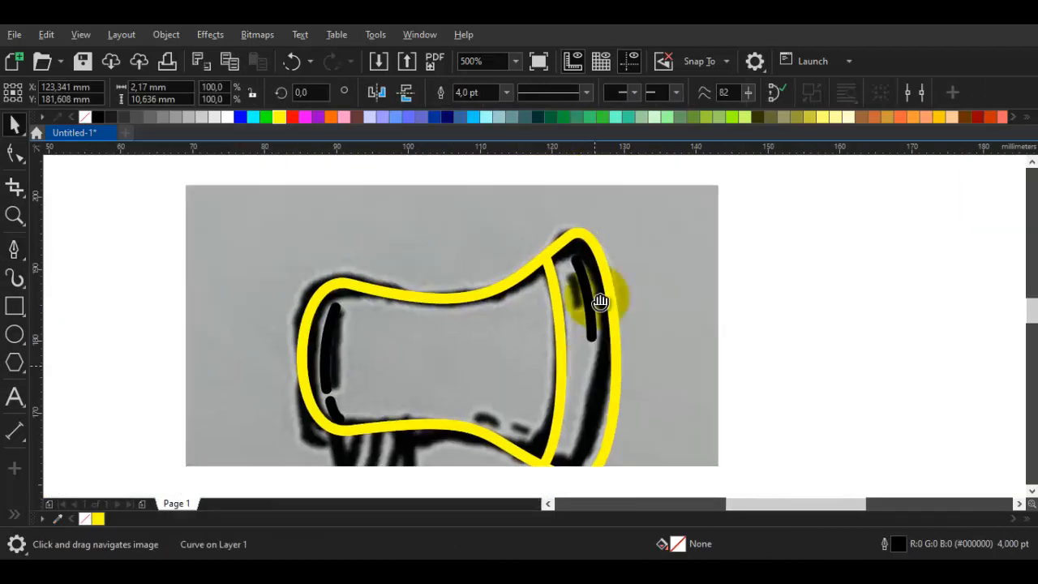
# - Draw a shorter accent stroke about 8 mm long below the first blade stroke, and nudge the first one slightly down toward the cutting edge
pyautogui.click(593, 296)
pyautogui.moveTo(596, 384); pyautogui.dragTo(591, 295)
pyautogui.press('space')
pyautogui.scroll(1, 593, 274)
pyautogui.click(580, 368)
pyautogui.press('space')
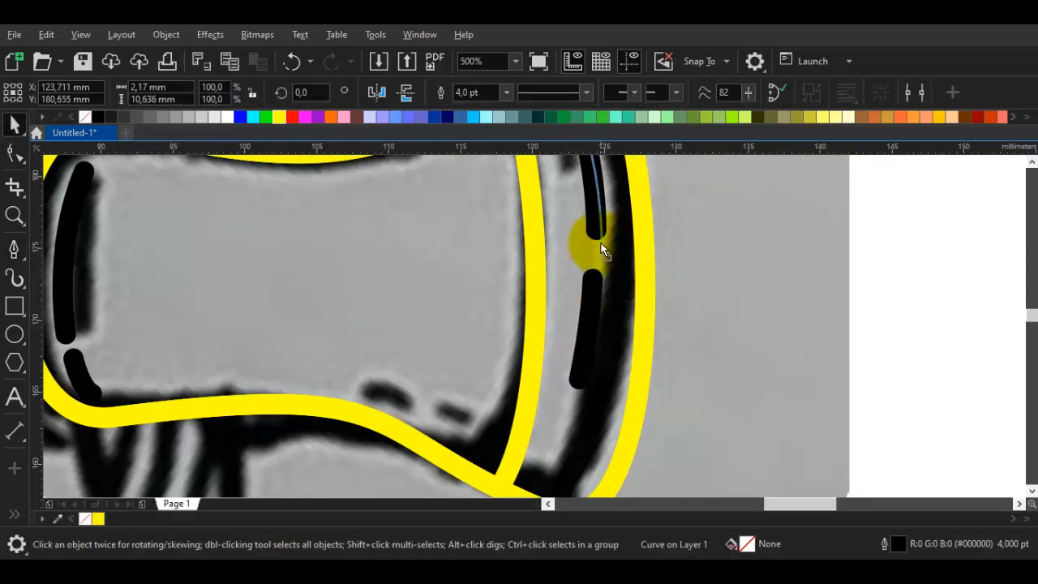
pyautogui.scroll(-2, 598, 244)
pyautogui.press('Escape')
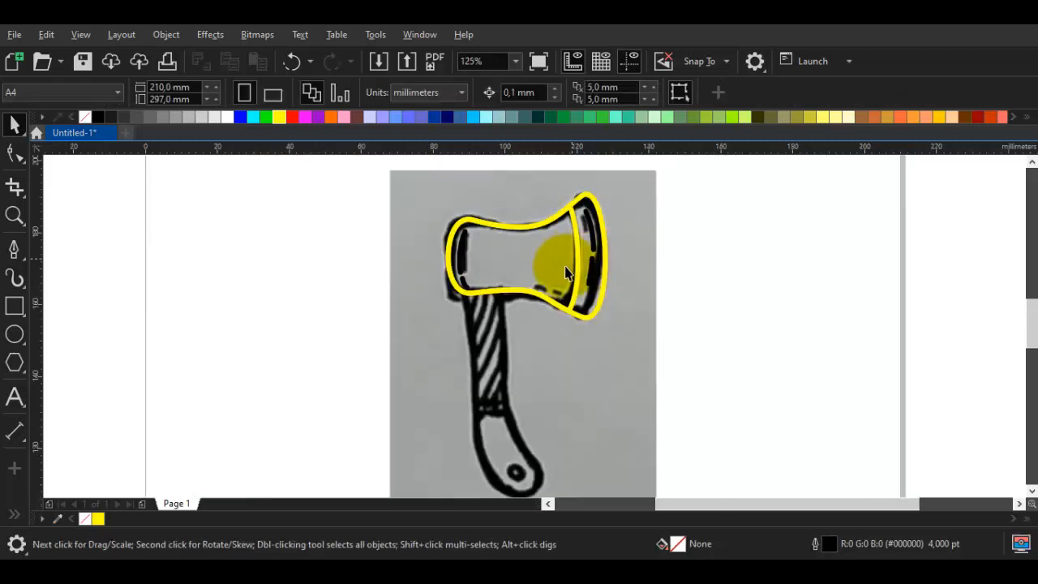
# - Draw two black accent strokes along the head's lower edge near the blade, about 8 mm and 4 mm long
pyautogui.scroll(3, 566, 274)
pyautogui.press('space')
pyautogui.moveTo(403, 247); pyautogui.dragTo(524, 261)
pyautogui.moveTo(605, 336)
pyautogui.mouseDown()
pyautogui.moveTo(693, 392)
pyautogui.moveTo(736, 381)
pyautogui.moveTo(563, 293)
pyautogui.mouseUp()
pyautogui.press('space')
pyautogui.scroll(-4, 730, 324)
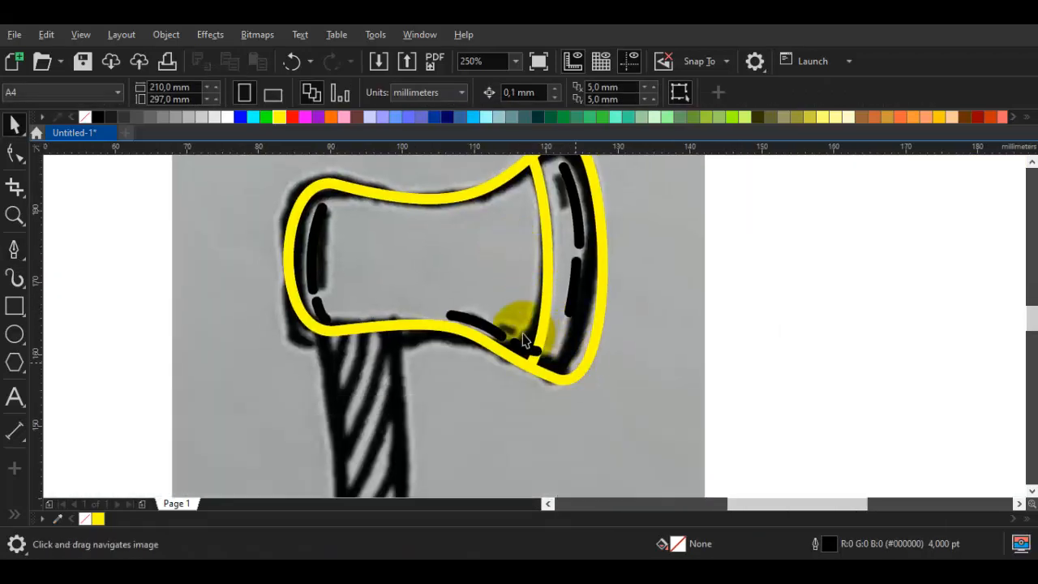
# - Fill the axe head body with red and the full head outline that forms the blade with gray #B3B3B3
pyautogui.click(508, 264)
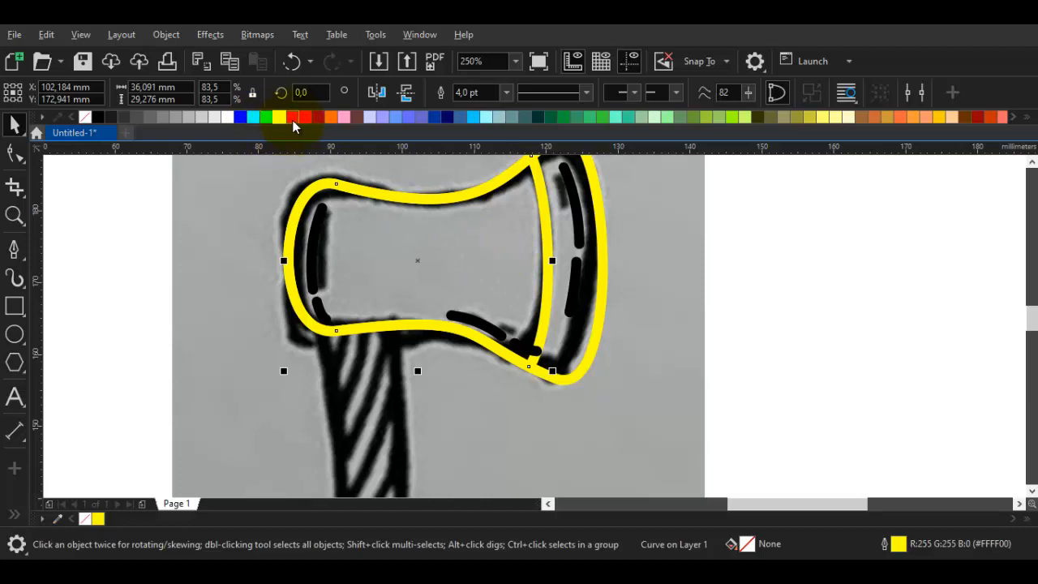
pyautogui.moveTo(294, 116); pyautogui.dragTo(518, 359)
pyautogui.click(340, 159)
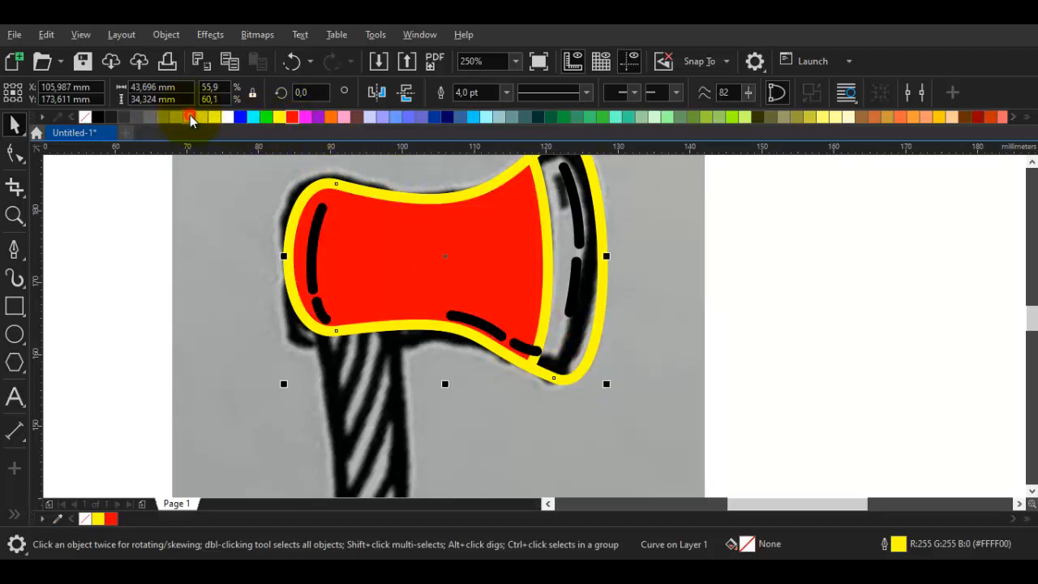
pyautogui.click(625, 329)
pyautogui.scroll(-2, 618, 323)
pyautogui.click(809, 412)
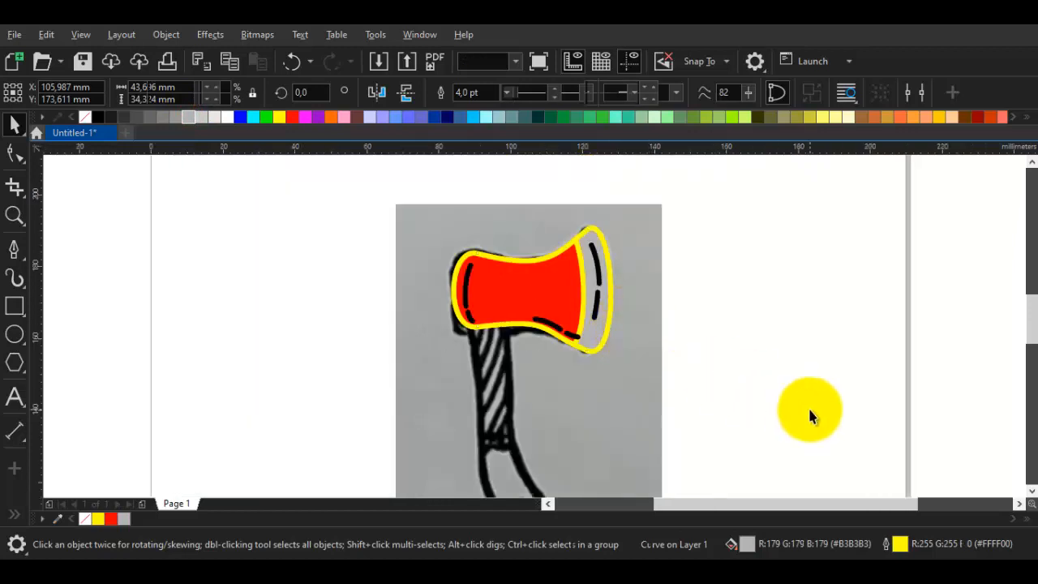
# - Set the outline color of all traced axe head shapes to black
pyautogui.moveTo(827, 438); pyautogui.dragTo(137, 139)
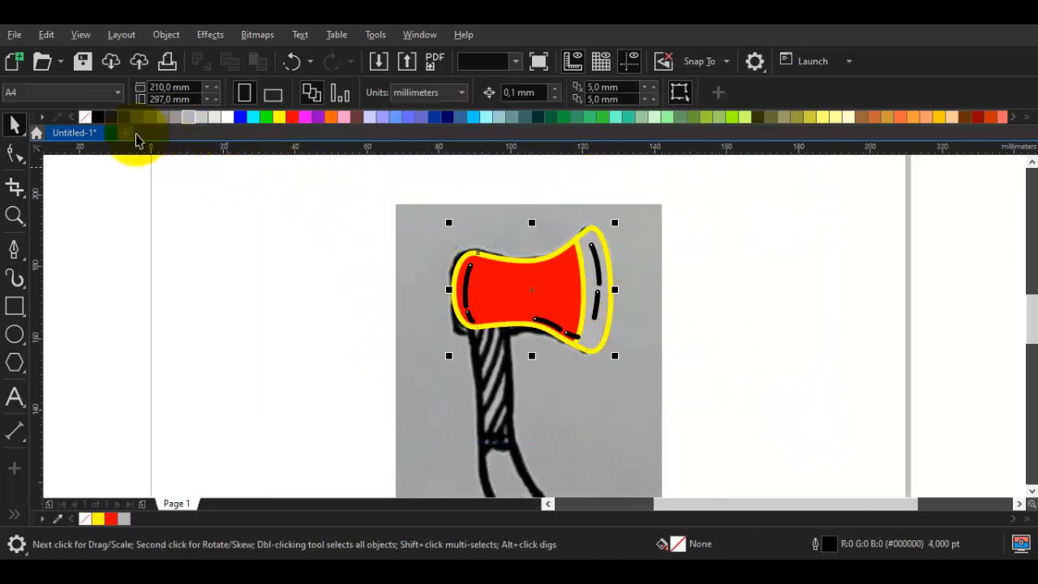
pyautogui.rightClick(97, 119)
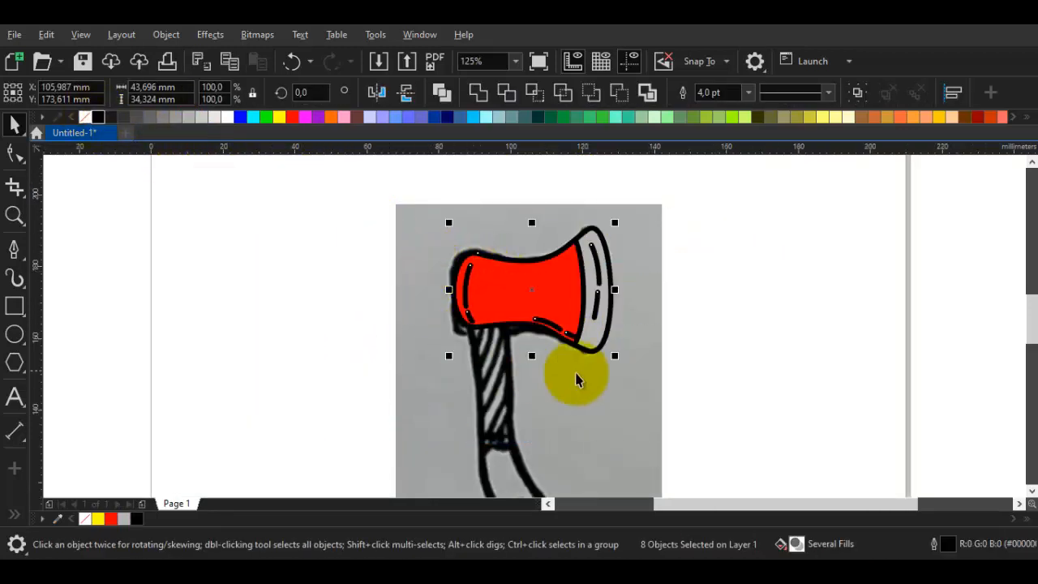
pyautogui.click(766, 362)
# - Draw a curved center line for the handle, about 57 mm tall, from inside the axe head to the handle's lower end
pyautogui.moveTo(521, 322); pyautogui.dragTo(533, 200)
pyautogui.press('space')
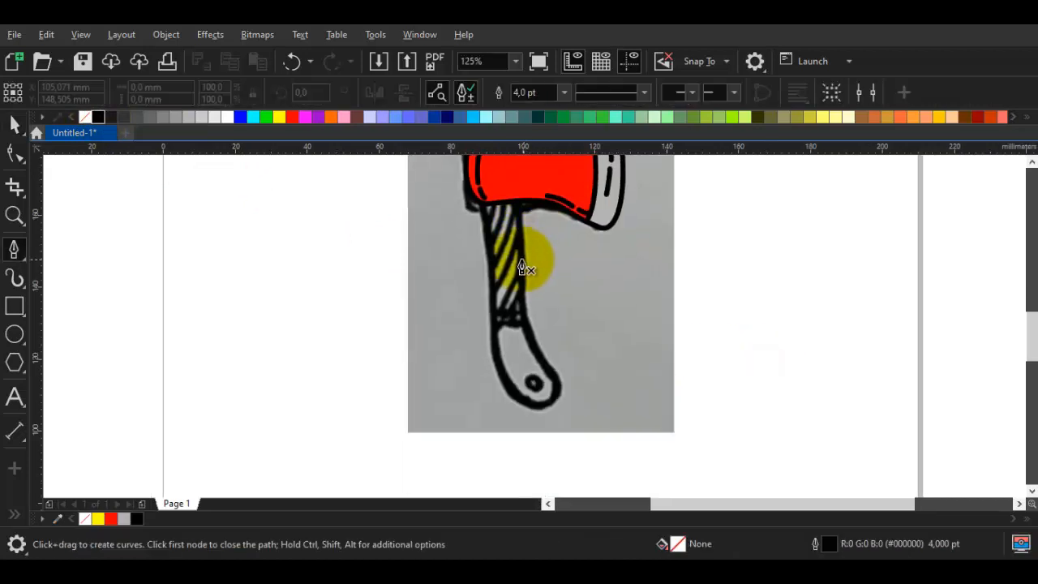
pyautogui.click(14, 306)
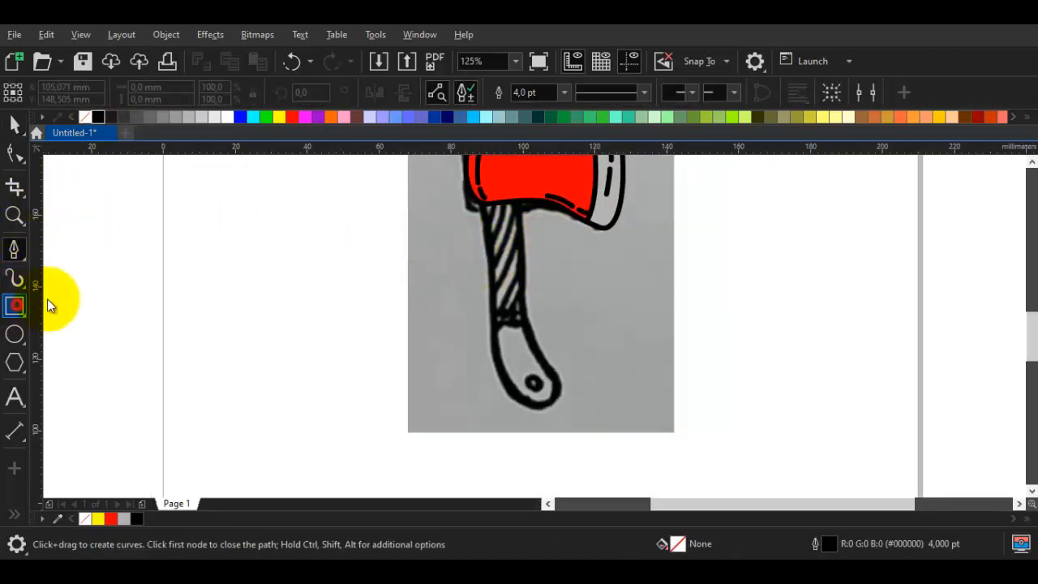
pyautogui.scroll(2, 514, 222)
pyautogui.moveTo(516, 224); pyautogui.dragTo(505, 199)
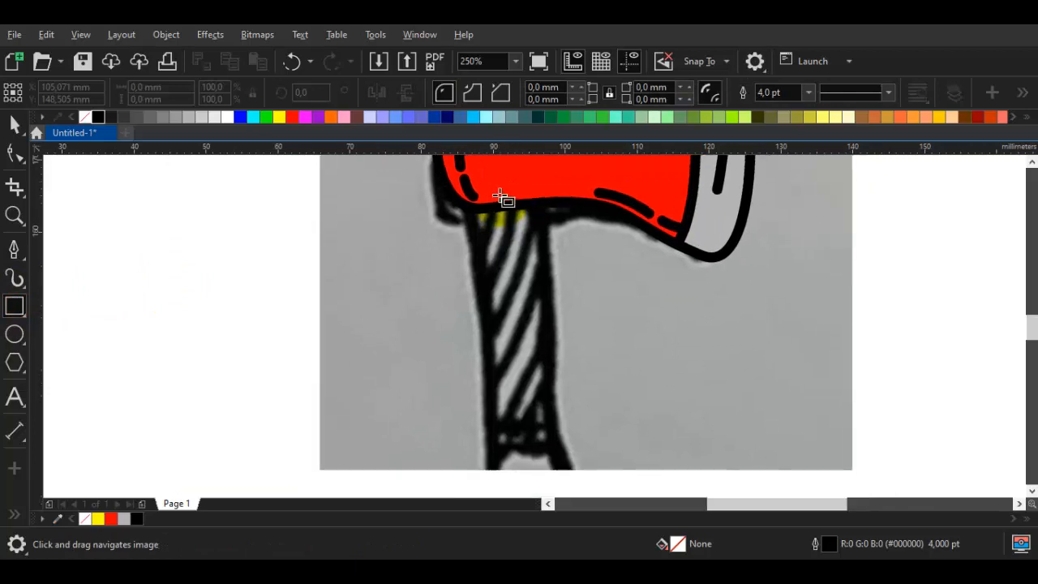
pyautogui.press('space')
pyautogui.scroll(-2, 535, 311)
pyautogui.moveTo(505, 413); pyautogui.dragTo(604, 379)
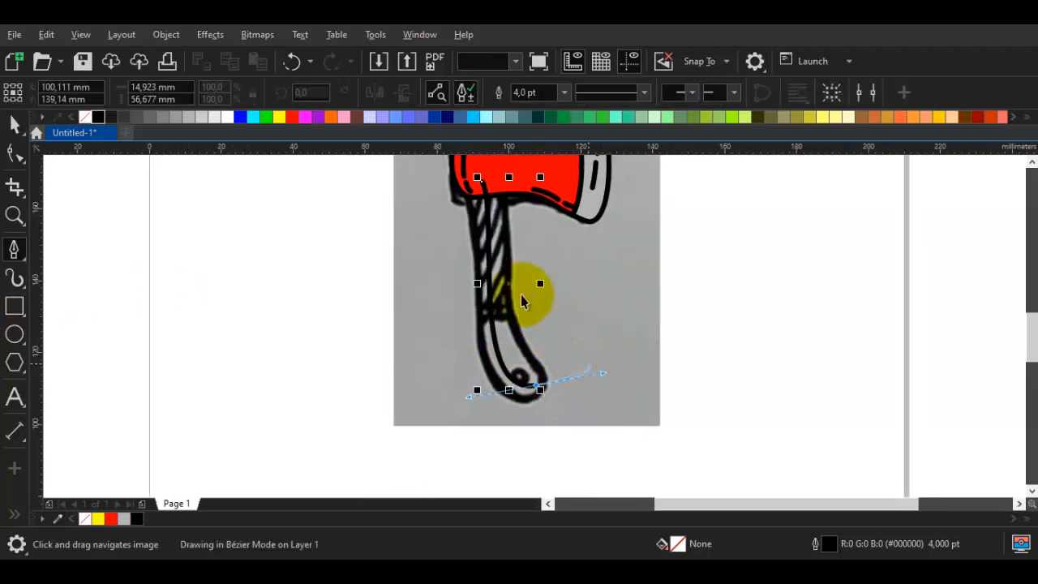
pyautogui.press('space')
# - Extend the handle line's upper end about 5 mm further up into the axe head and adjust its curve
pyautogui.scroll(1, 485, 188)
pyautogui.moveTo(484, 188)
pyautogui.mouseDown()
pyautogui.moveTo(480, 235)
pyautogui.moveTo(477, 189)
pyautogui.mouseUp()
pyautogui.press('F10')
pyautogui.moveTo(513, 258); pyautogui.dragTo(523, 293)
pyautogui.press('space')
pyautogui.scroll(-1, 525, 297)
# - Reshape the handle line's lower bend by adjusting the curve handle of its bottom end node
pyautogui.moveTo(556, 482); pyautogui.dragTo(534, 377)
pyautogui.press('F10')
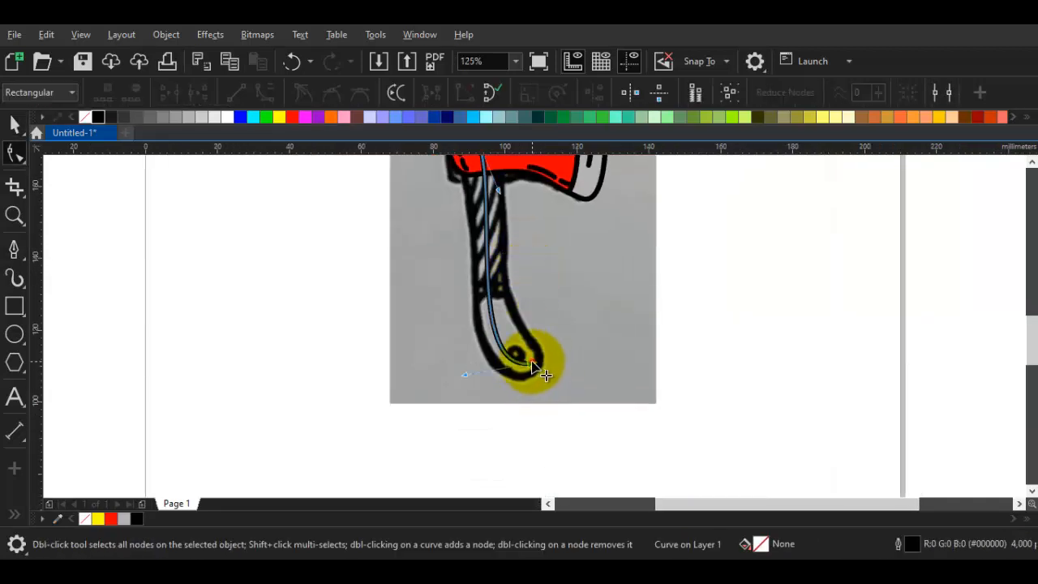
pyautogui.click(533, 367)
pyautogui.moveTo(464, 373); pyautogui.dragTo(470, 345)
pyautogui.press('space')
# - Set the handle line's outline width to 24 pt
pyautogui.click(506, 92)
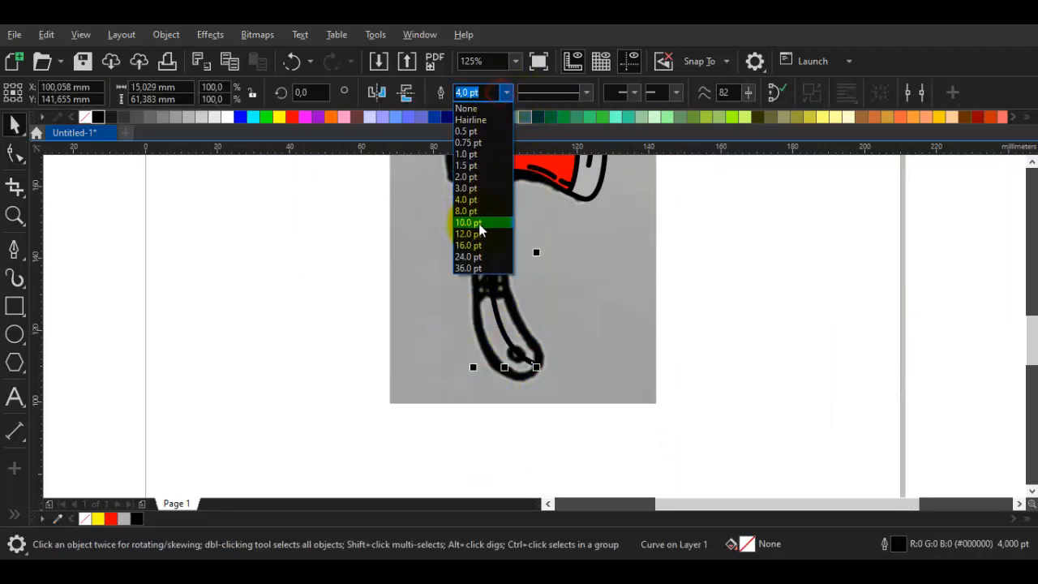
pyautogui.click(476, 235)
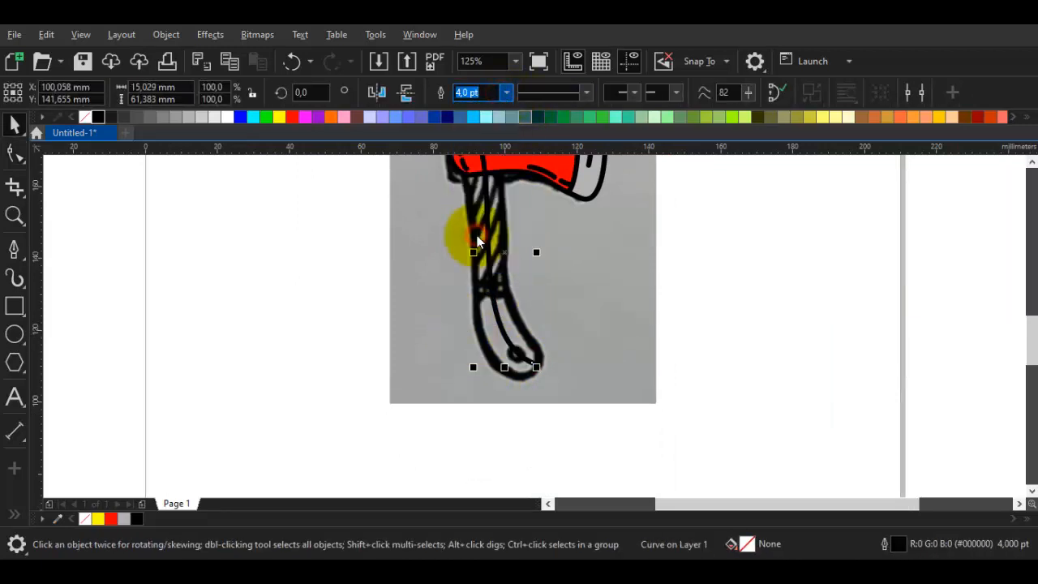
pyautogui.click(504, 92)
pyautogui.click(480, 256)
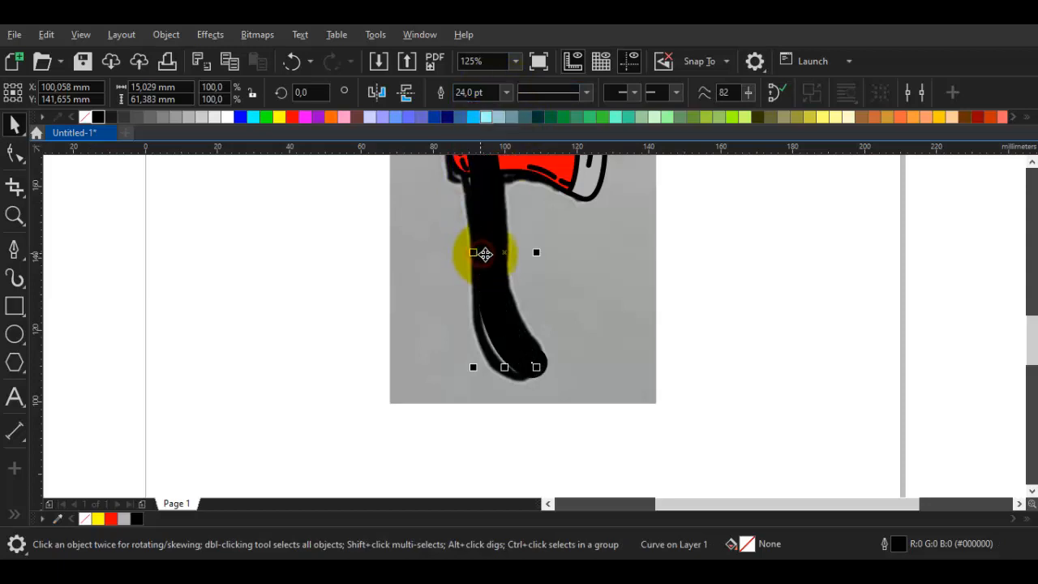
# - Set the handle line's outline width to 30 pt
pyautogui.moveTo(492, 309); pyautogui.dragTo(480, 349)
pyautogui.doubleClick(479, 350)
pyautogui.moveTo(500, 459); pyautogui.dragTo(484, 421)
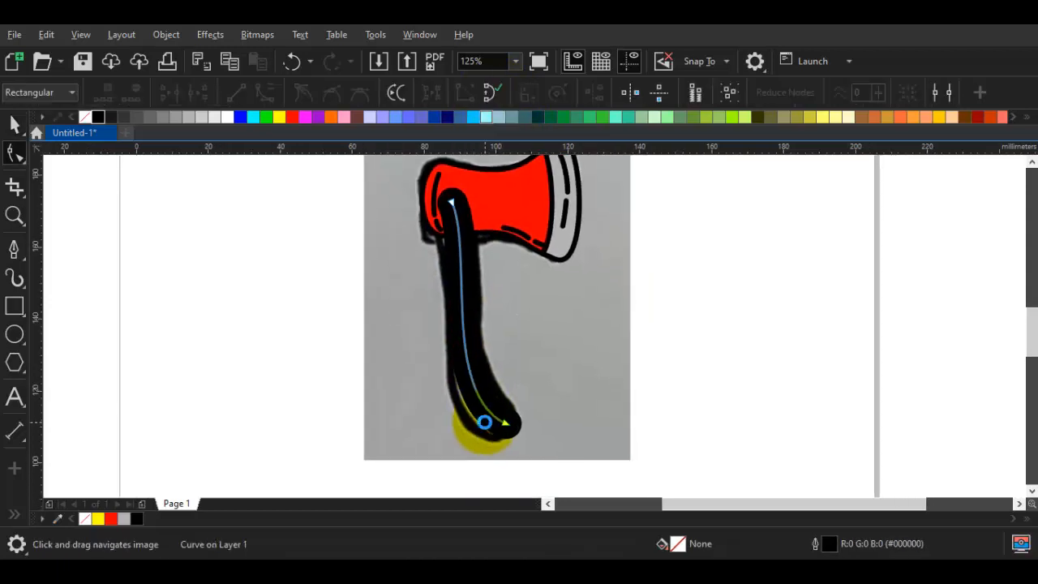
pyautogui.press('space')
pyautogui.click(506, 93)
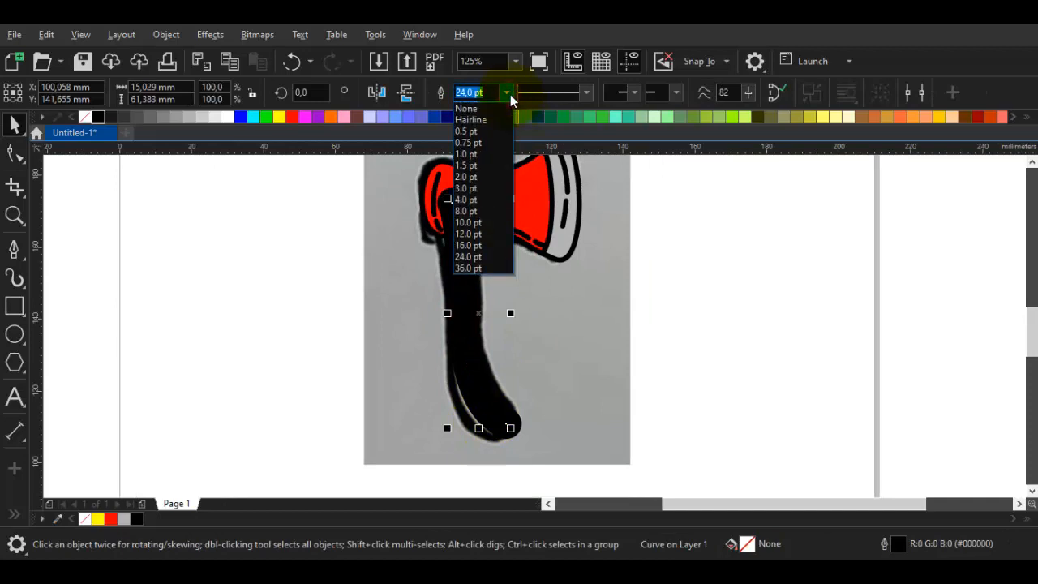
pyautogui.click(506, 93)
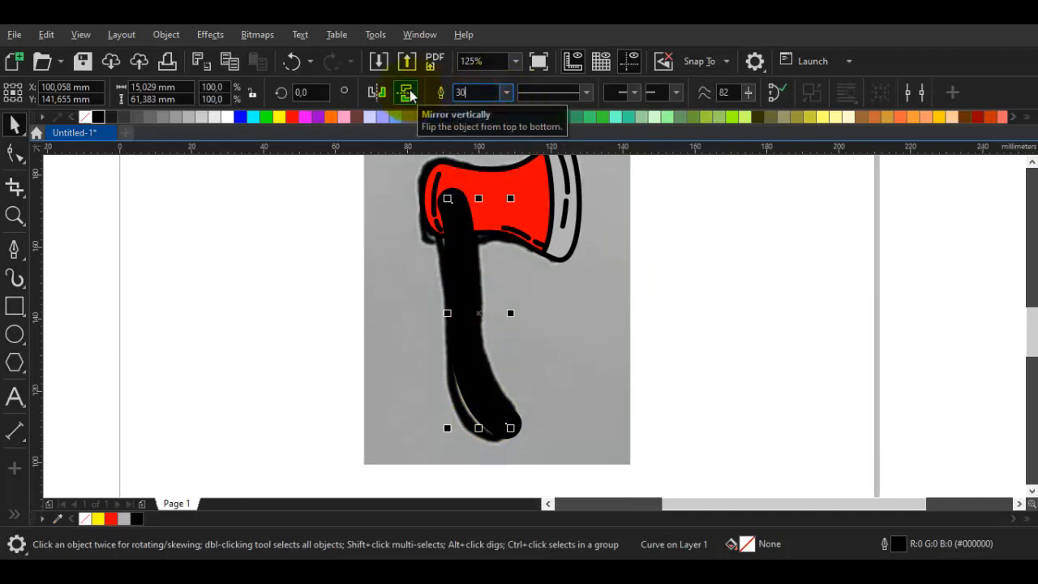
pyautogui.press('Return')
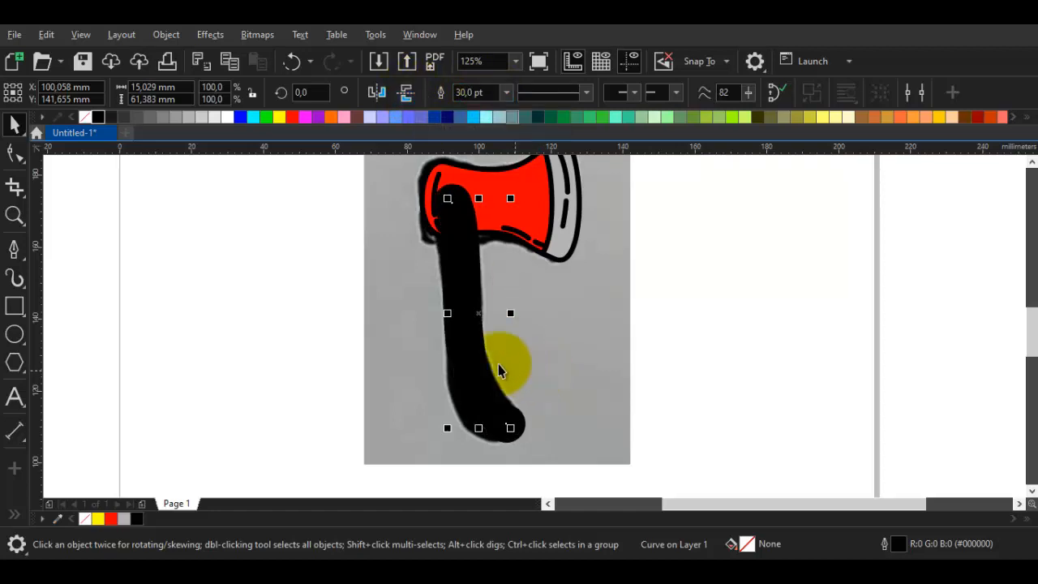
# - Send the thick black handle line behind the red axe head
pyautogui.rightClick(466, 336)
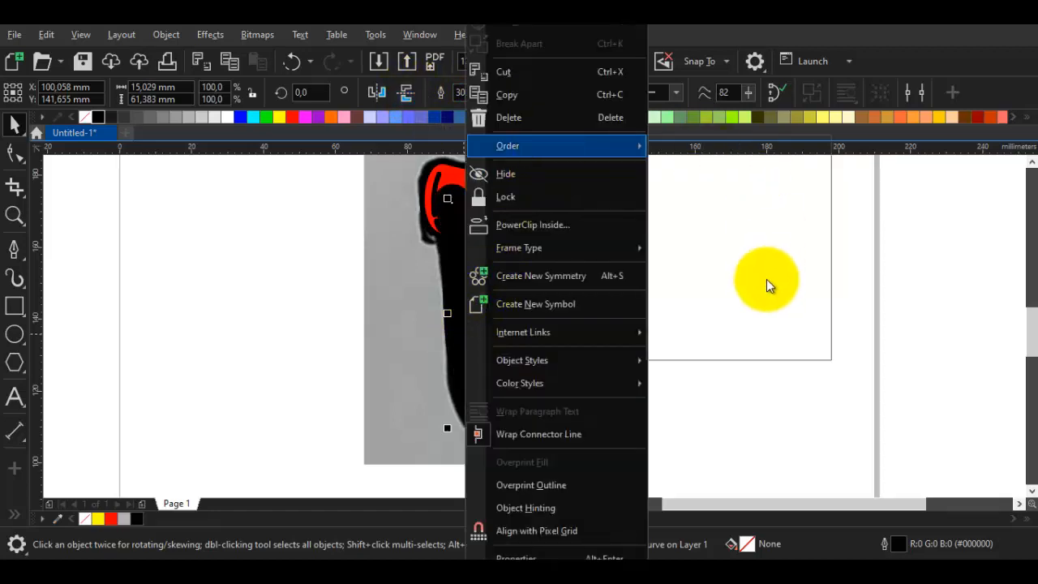
pyautogui.moveTo(546, 145)
pyautogui.click(718, 295)
pyautogui.click(572, 310)
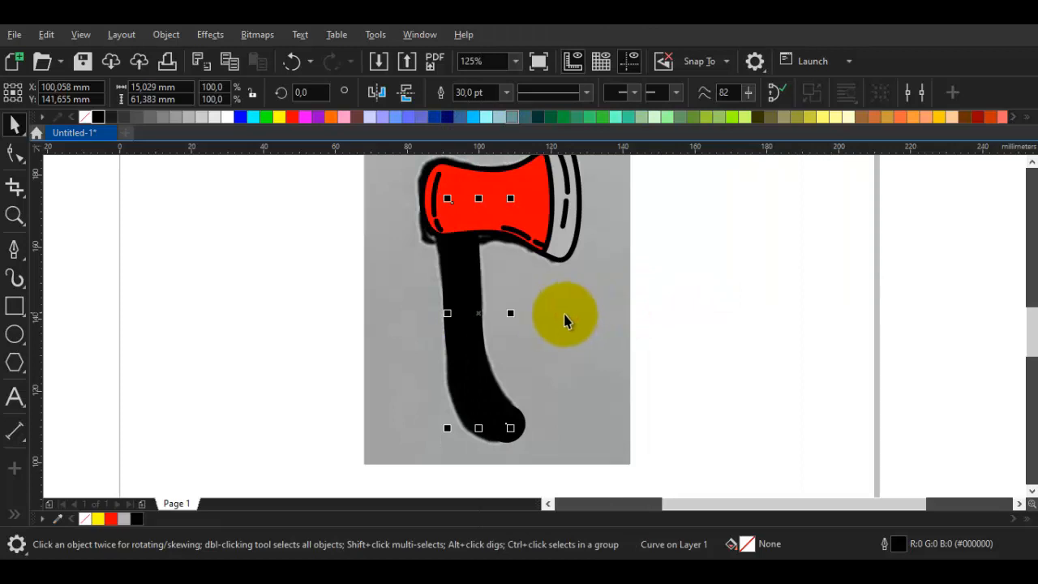
# - Convert the handle line's outline to an object and give it a yellow outline with no fill
pyautogui.click(492, 313)
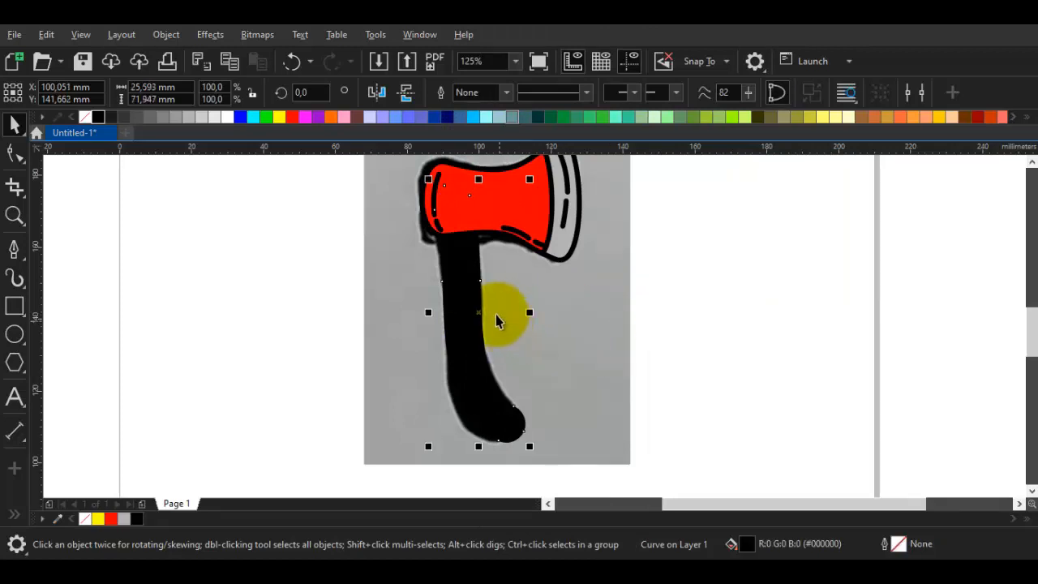
pyautogui.rightClick(279, 116)
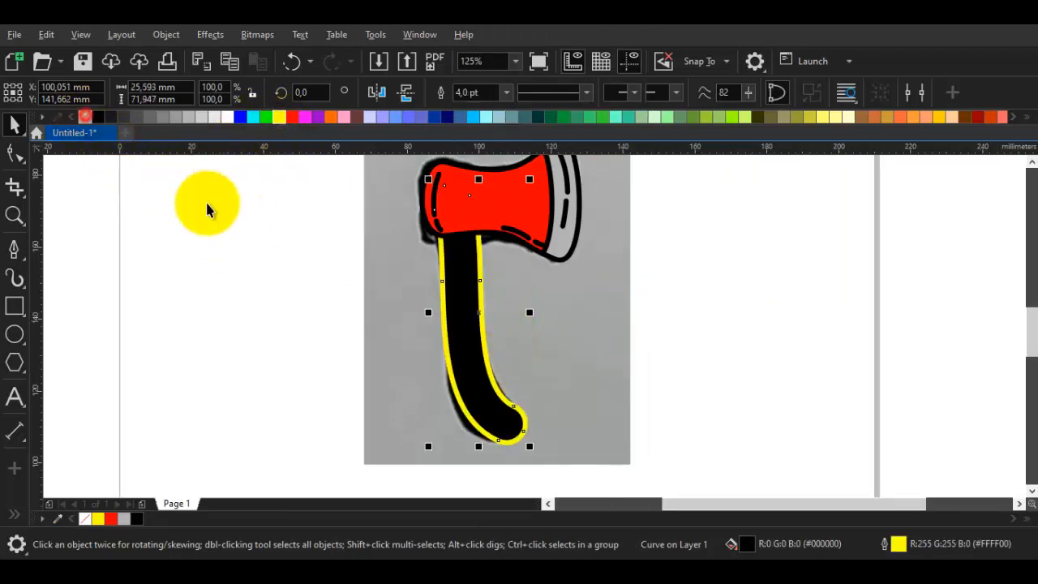
pyautogui.scroll(1, 463, 354)
pyautogui.press('space')
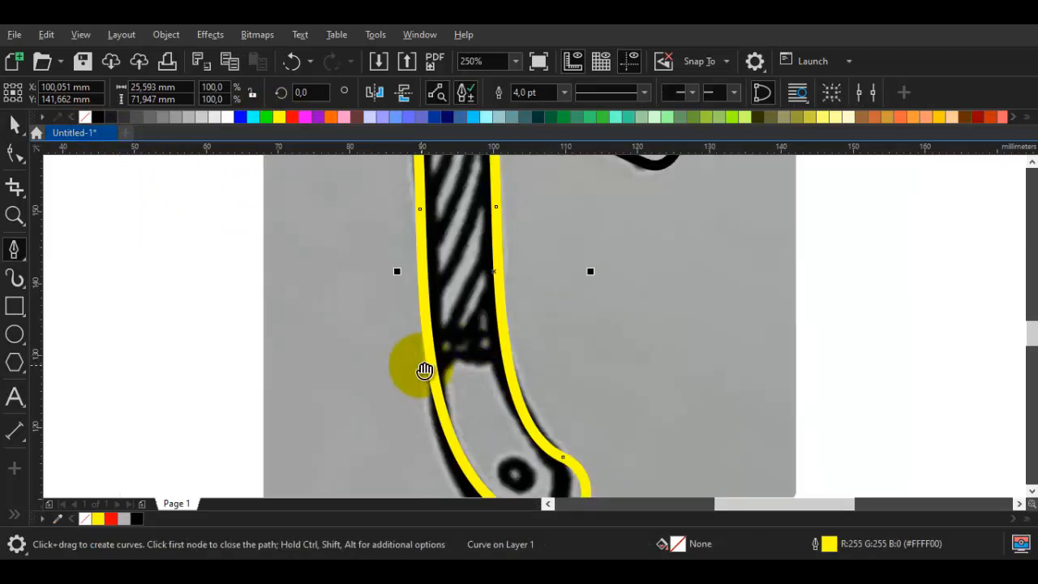
pyautogui.moveTo(425, 370); pyautogui.dragTo(399, 287)
pyautogui.moveTo(318, 246); pyautogui.dragTo(409, 273)
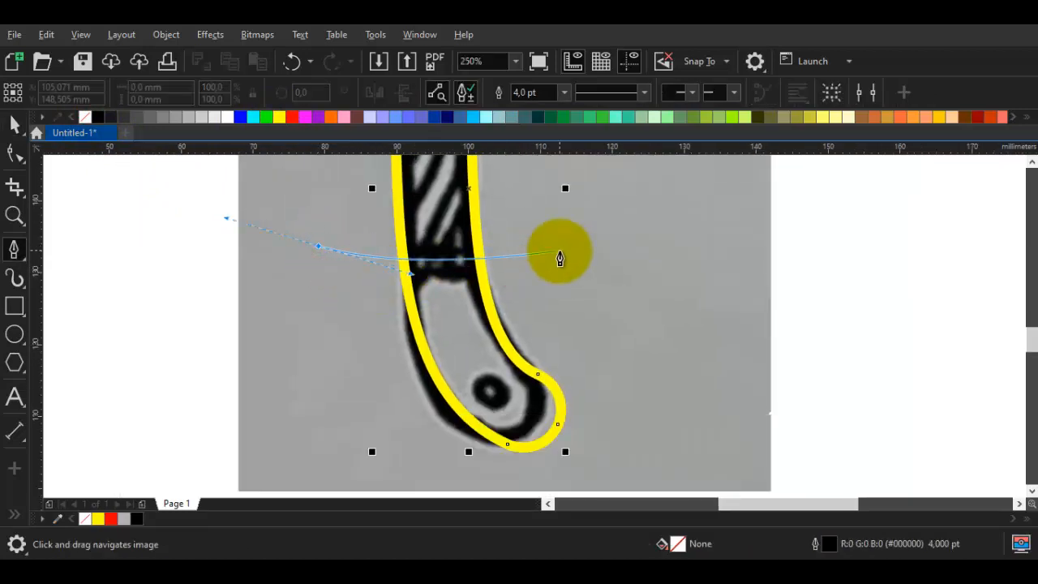
pyautogui.doubleClick(560, 258)
pyautogui.press('space')
pyautogui.click(504, 92)
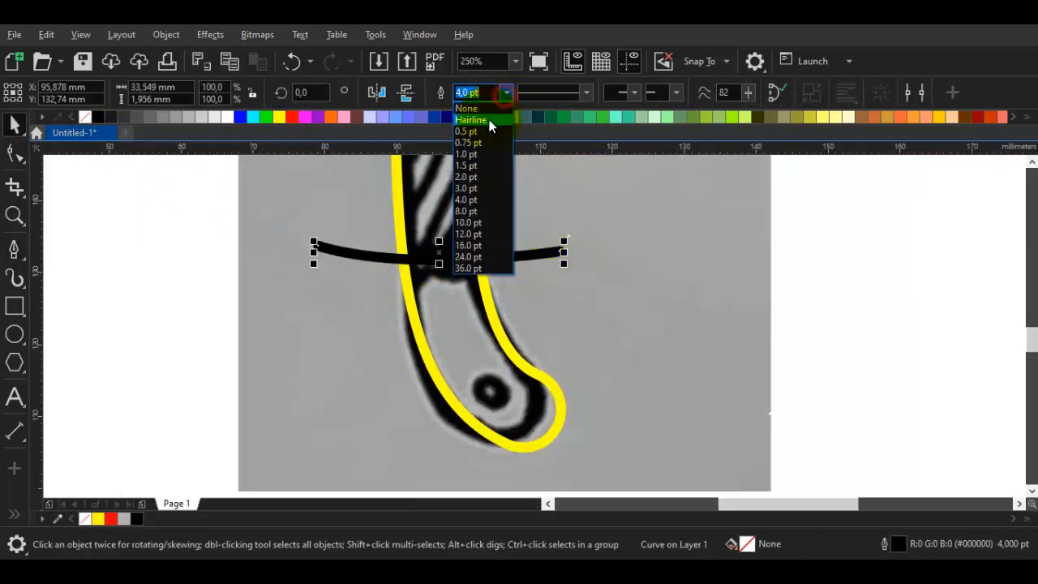
pyautogui.click(297, 195)
pyautogui.click(505, 91)
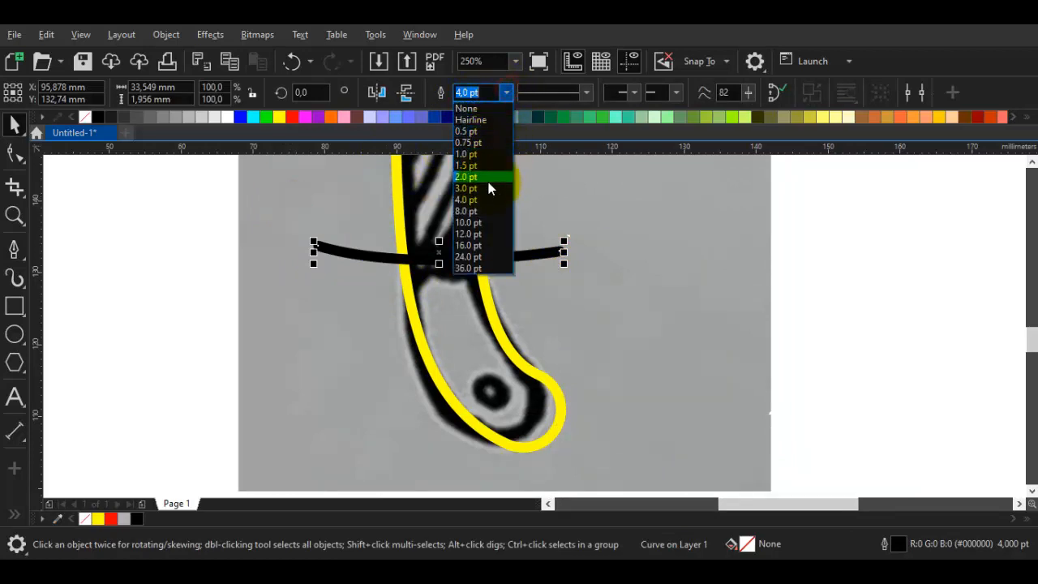
pyautogui.click(294, 225)
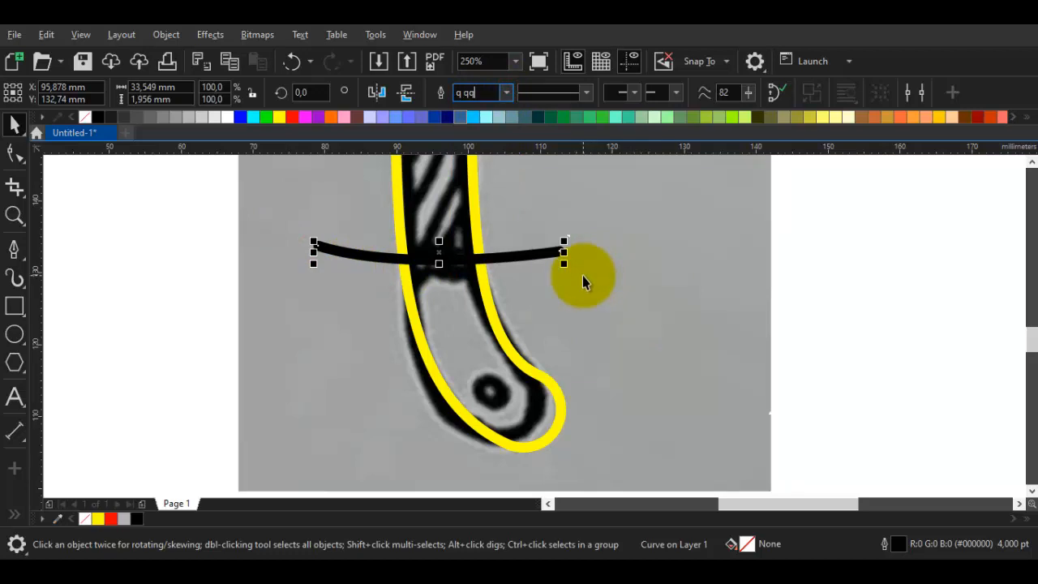
pyautogui.press('space')
pyautogui.press('Delete')
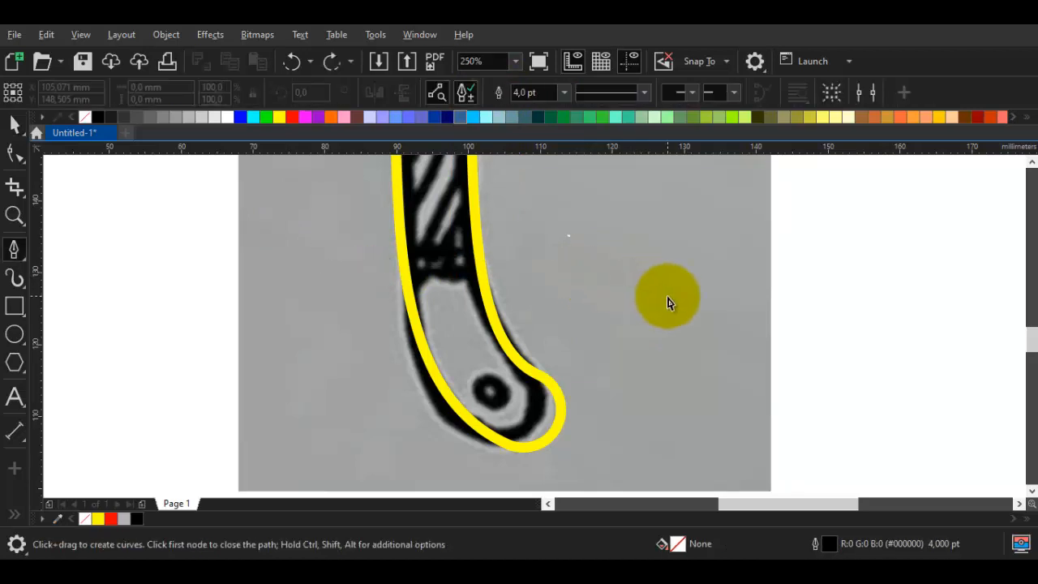
# - Draw a closed curved shape around the handle's lower end, its upper edge crossing the handle just below the hatched section
pyautogui.moveTo(312, 240); pyautogui.dragTo(432, 276)
pyautogui.click(584, 248)
pyautogui.moveTo(557, 458); pyautogui.dragTo(447, 470)
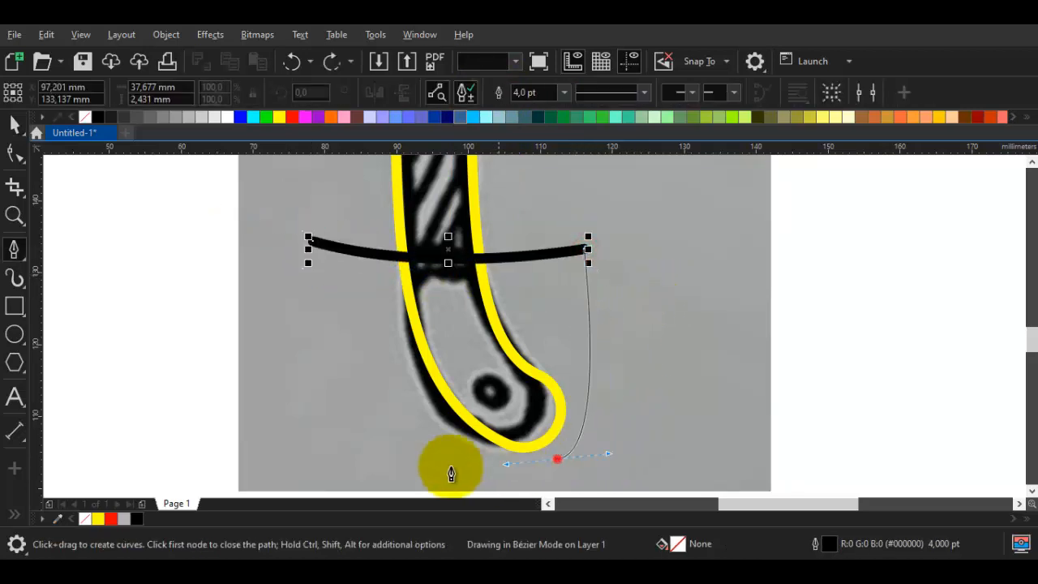
pyautogui.moveTo(338, 454); pyautogui.dragTo(324, 400)
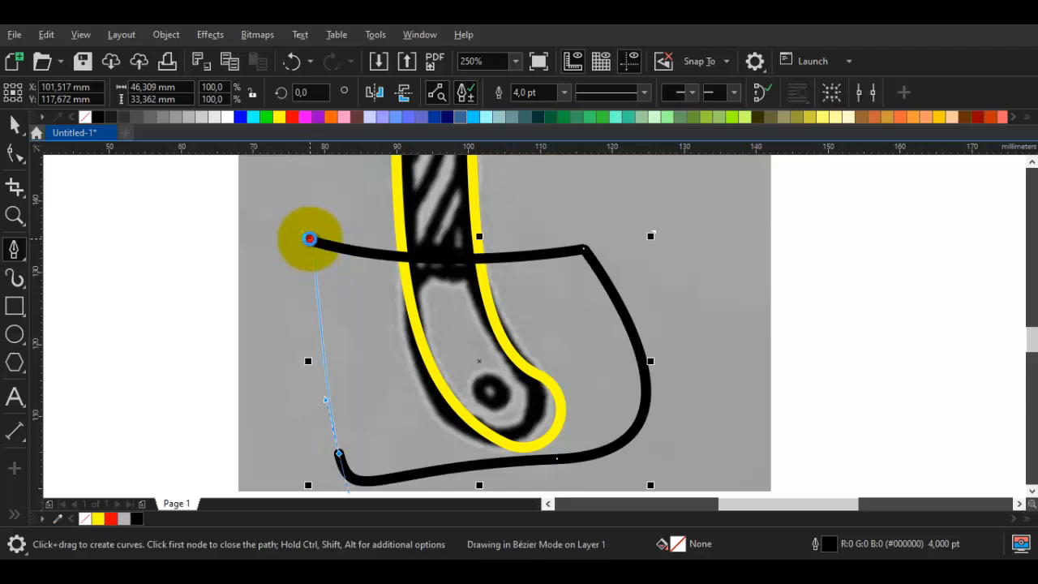
pyautogui.click(310, 238)
pyautogui.press('space')
# - Intersect the closed shape with the handle outline to create a separate lower grip piece, and delete the closed shape
pyautogui.hotkey('ctrl', 'a')
pyautogui.click(532, 92)
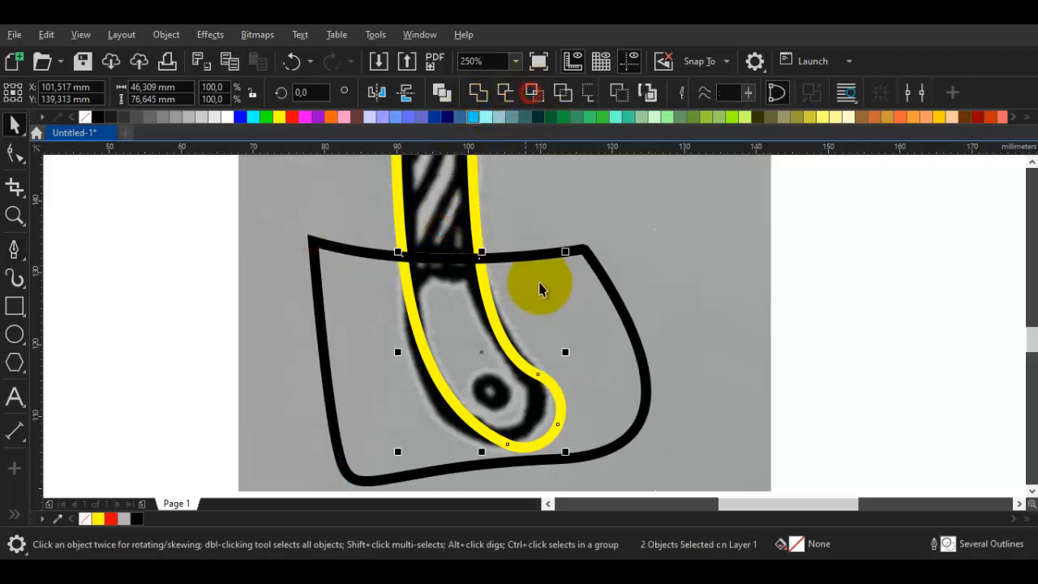
pyautogui.click(541, 290)
pyautogui.rightClick(570, 278)
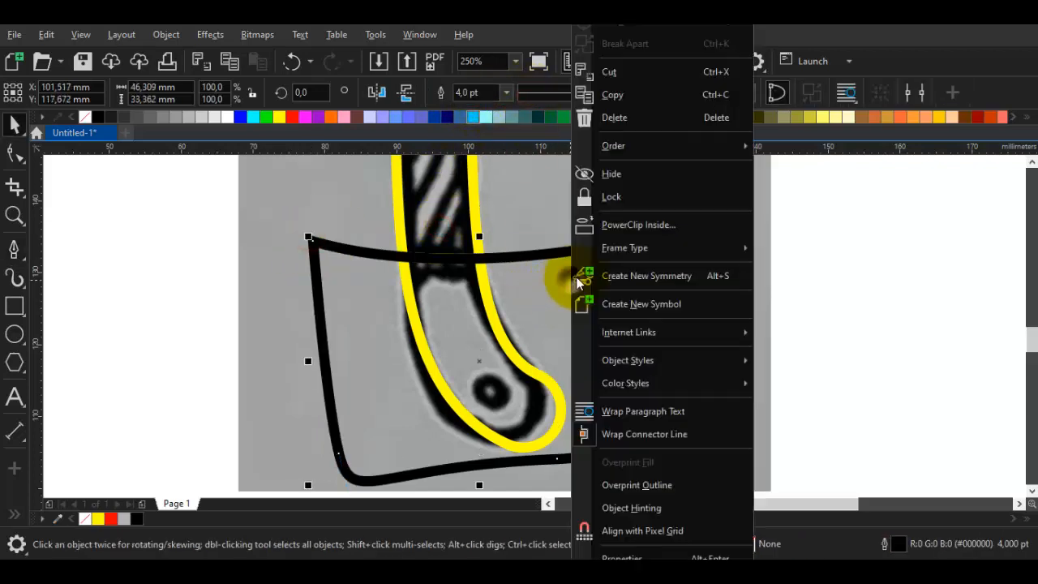
pyautogui.click(620, 119)
# - Reshape the lower grip piece's rounded end by moving its upper node outward, removing the side node and shifting the bottom node slightly down
pyautogui.click(442, 297)
pyautogui.press('F10')
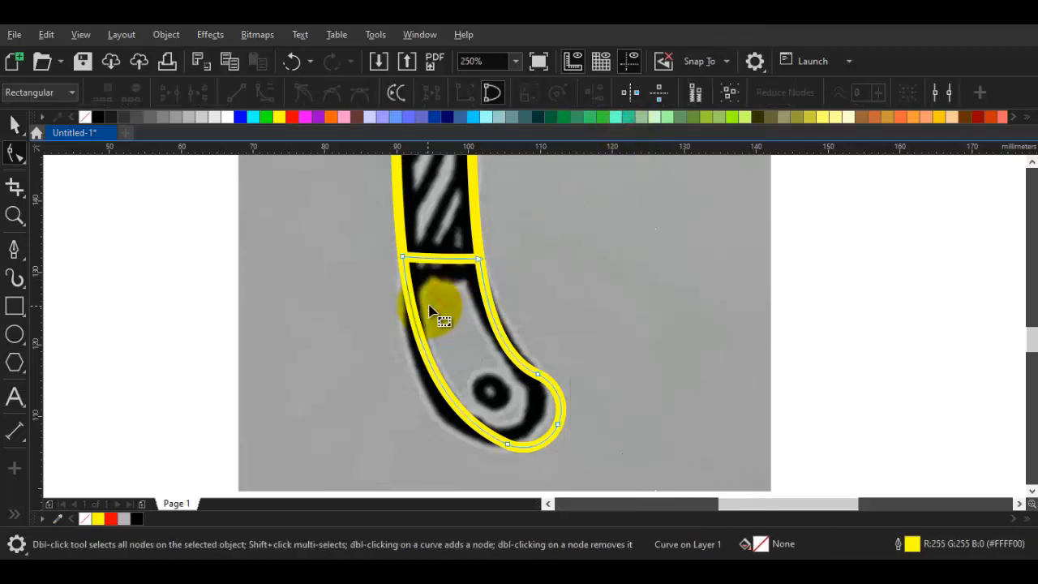
pyautogui.scroll(-1, 429, 306)
pyautogui.moveTo(452, 275); pyautogui.dragTo(433, 334)
pyautogui.scroll(1, 423, 337)
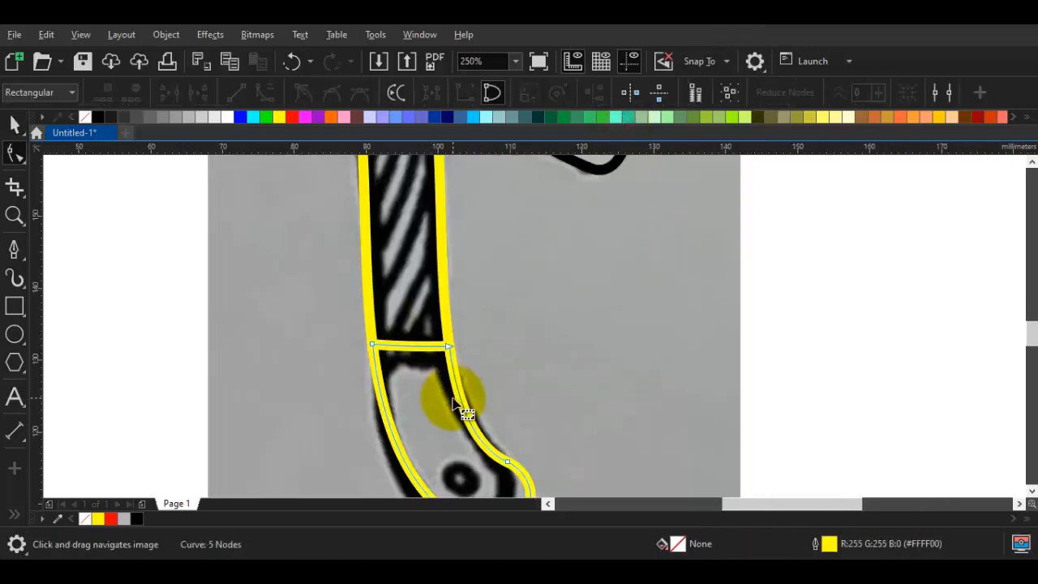
pyautogui.scroll(1, 452, 401)
pyautogui.scroll(-1, 447, 340)
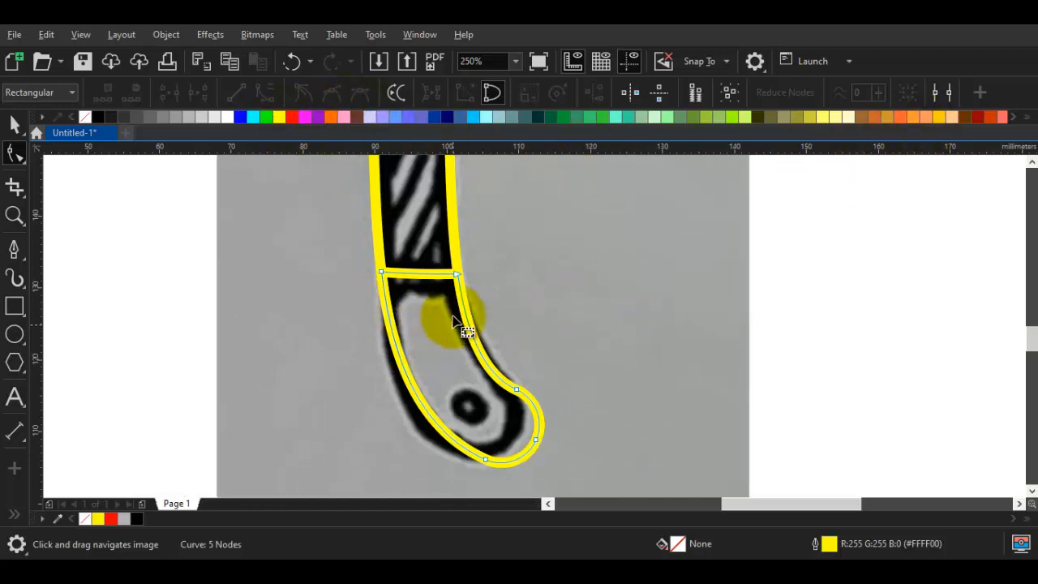
pyautogui.click(456, 276)
pyautogui.scroll(-1, 502, 279)
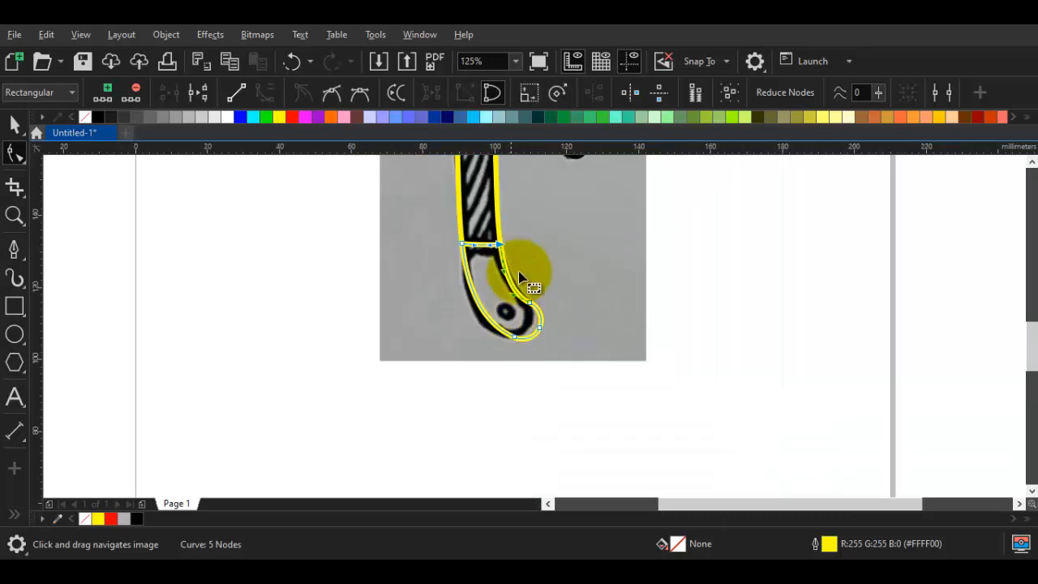
pyautogui.rightClick(568, 326)
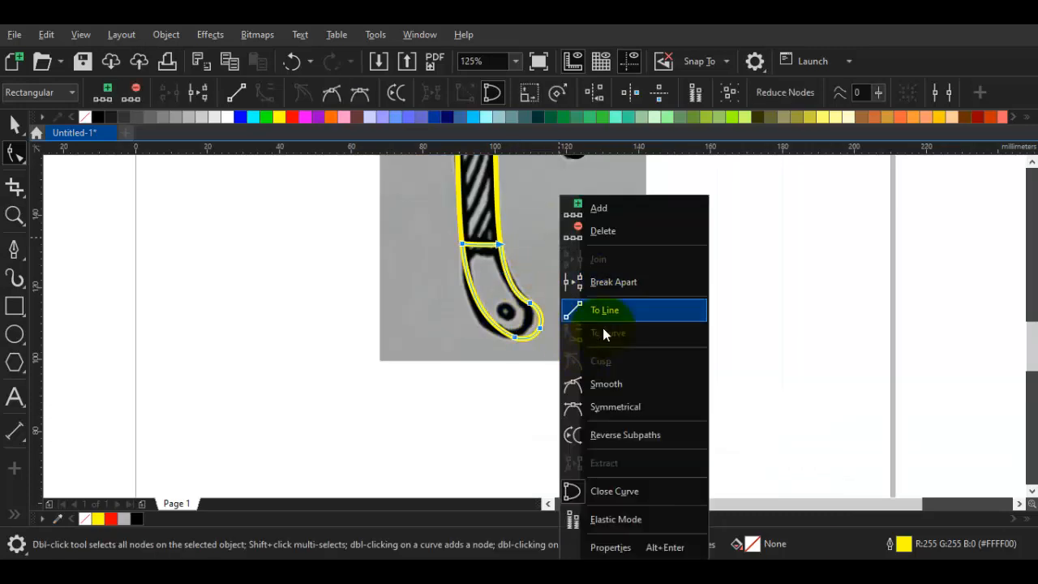
pyautogui.click(519, 308)
pyautogui.scroll(2, 554, 298)
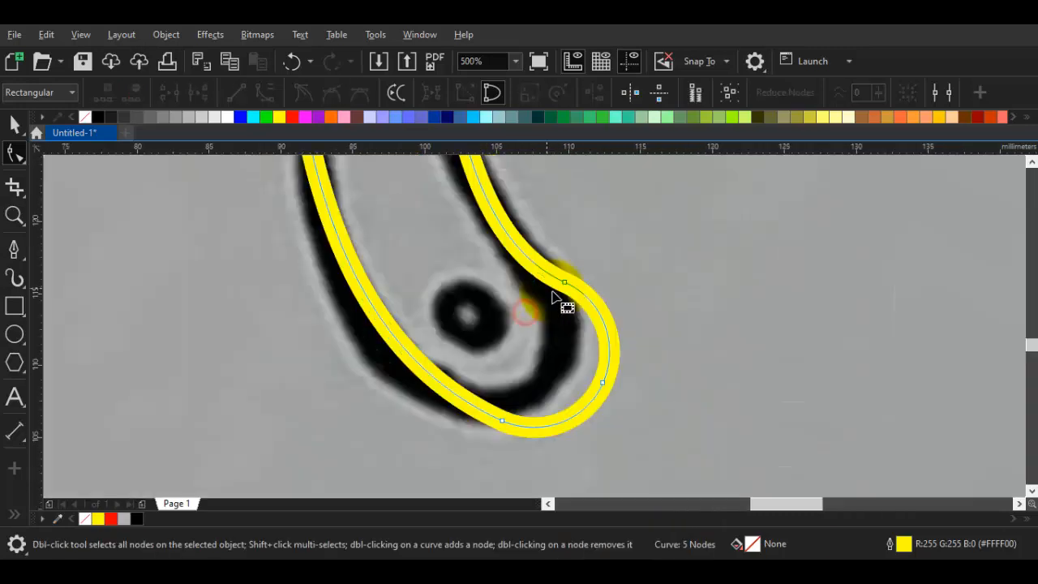
pyautogui.moveTo(568, 285); pyautogui.dragTo(621, 394)
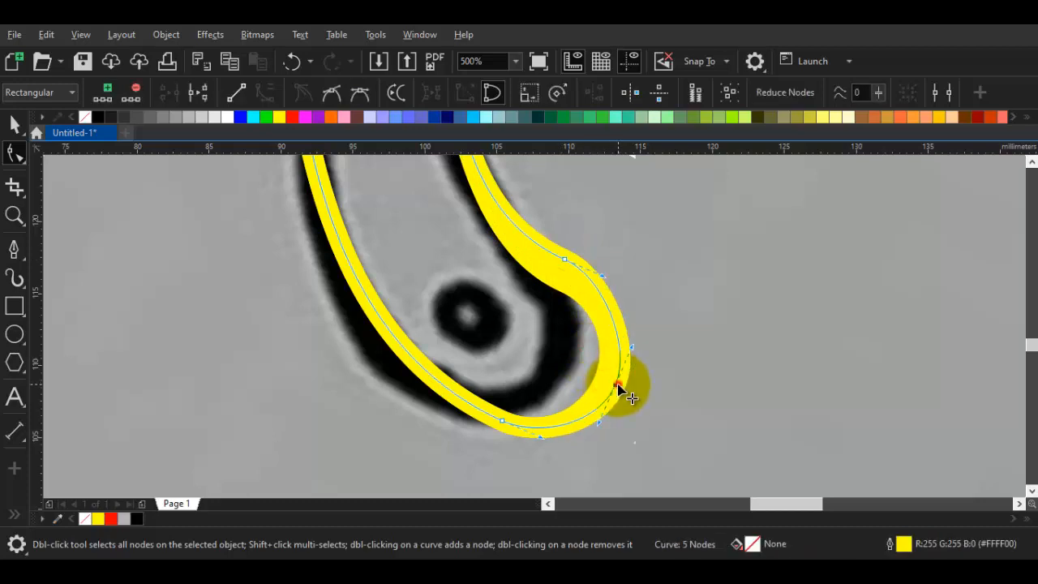
pyautogui.doubleClick(614, 384)
pyautogui.click(503, 427)
pyautogui.moveTo(501, 420); pyautogui.dragTo(498, 431)
pyautogui.scroll(-1, 498, 426)
# - Fill the lower grip piece with brown and deselect it
pyautogui.press('space')
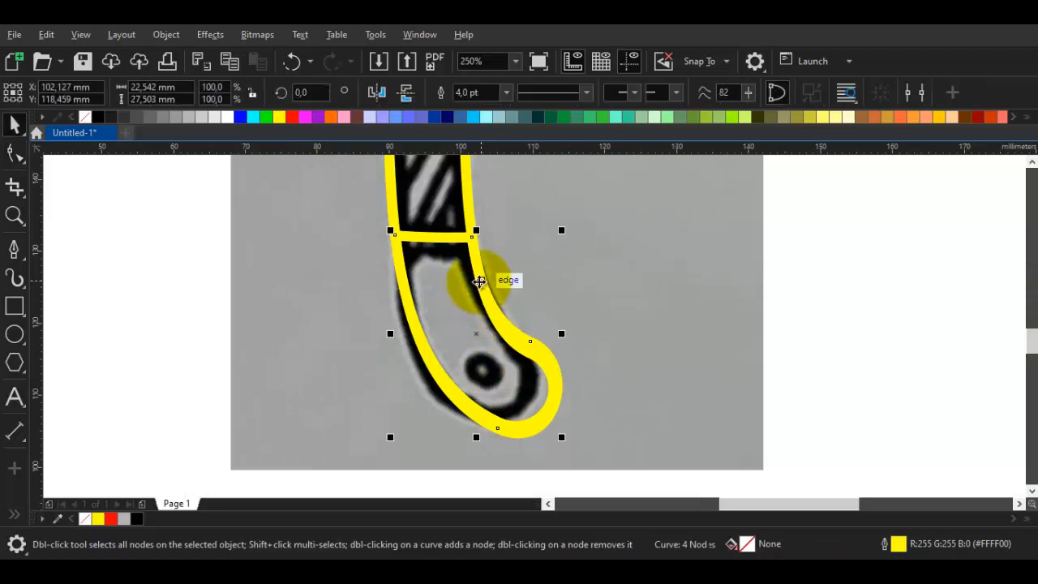
pyautogui.click(166, 114)
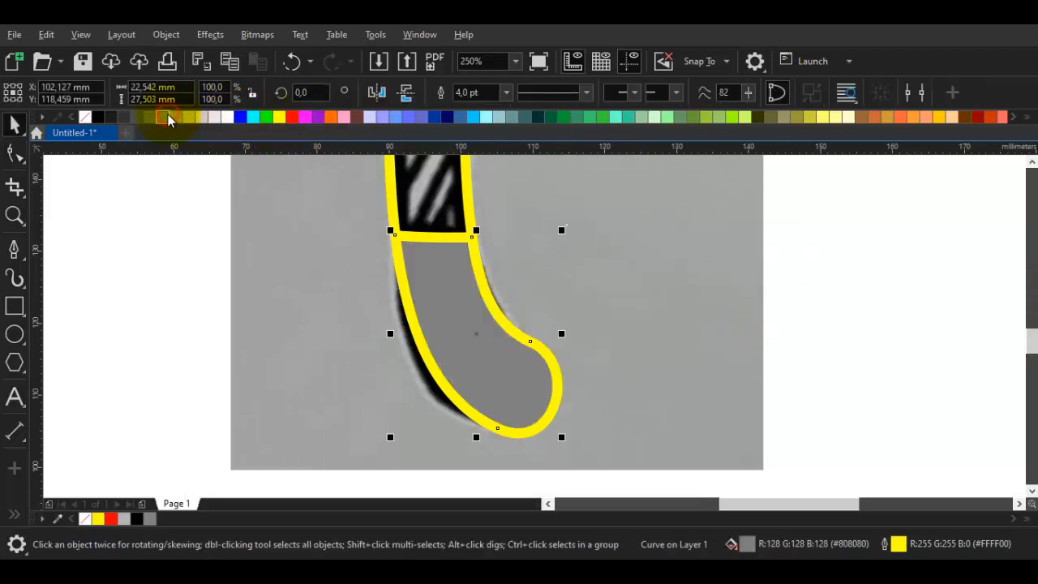
pyautogui.moveTo(448, 265); pyautogui.dragTo(468, 341)
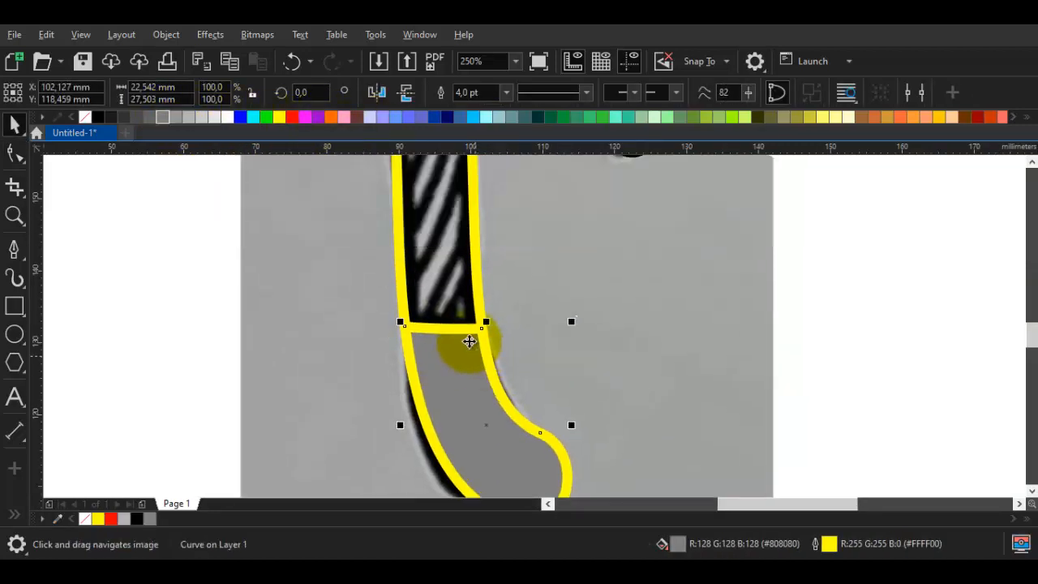
pyautogui.click(862, 118)
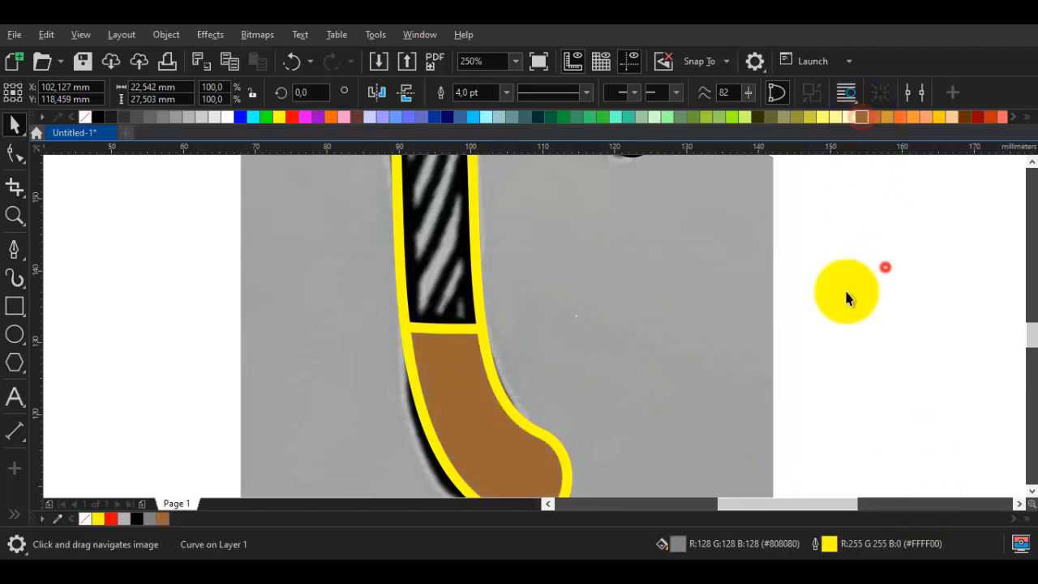
pyautogui.click(883, 267)
# - Draw a curved diagonal stroke about 10 mm wide and 19 mm high across the handle's upper end and copy it to the brown grip's top edge
pyautogui.scroll(-4, 514, 335)
pyautogui.scroll(1, 506, 289)
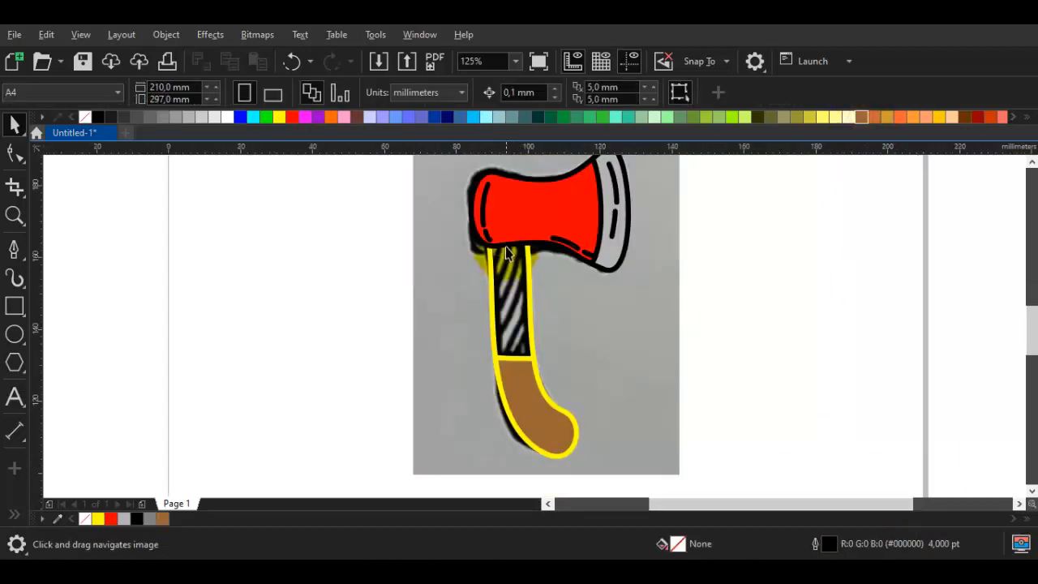
pyautogui.scroll(1, 507, 250)
pyautogui.moveTo(506, 250); pyautogui.dragTo(515, 262)
pyautogui.press('p')
pyautogui.moveTo(513, 200); pyautogui.dragTo(454, 335)
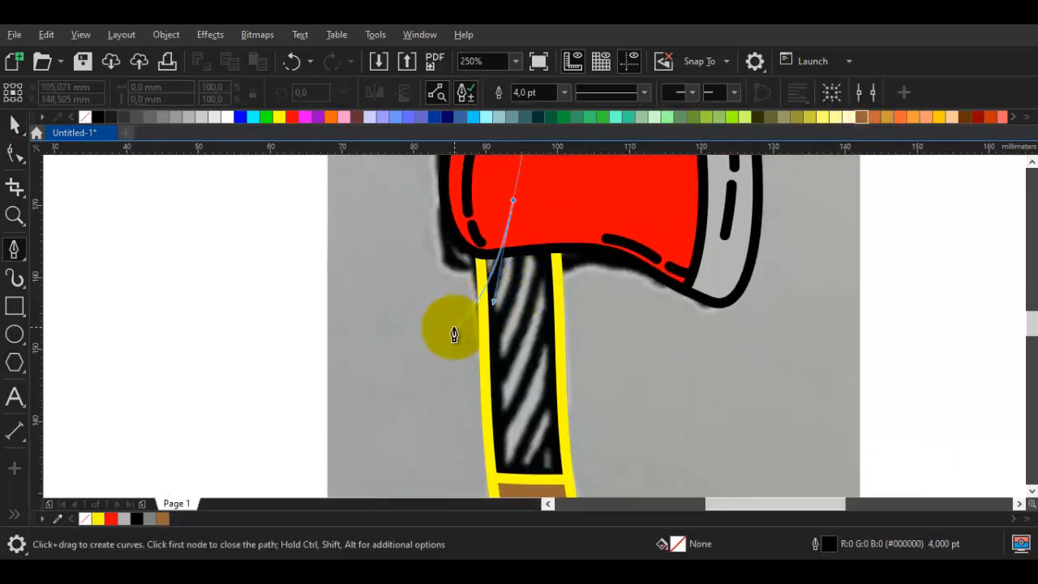
pyautogui.click(444, 334)
pyautogui.press('space')
pyautogui.moveTo(477, 294); pyautogui.dragTo(542, 415)
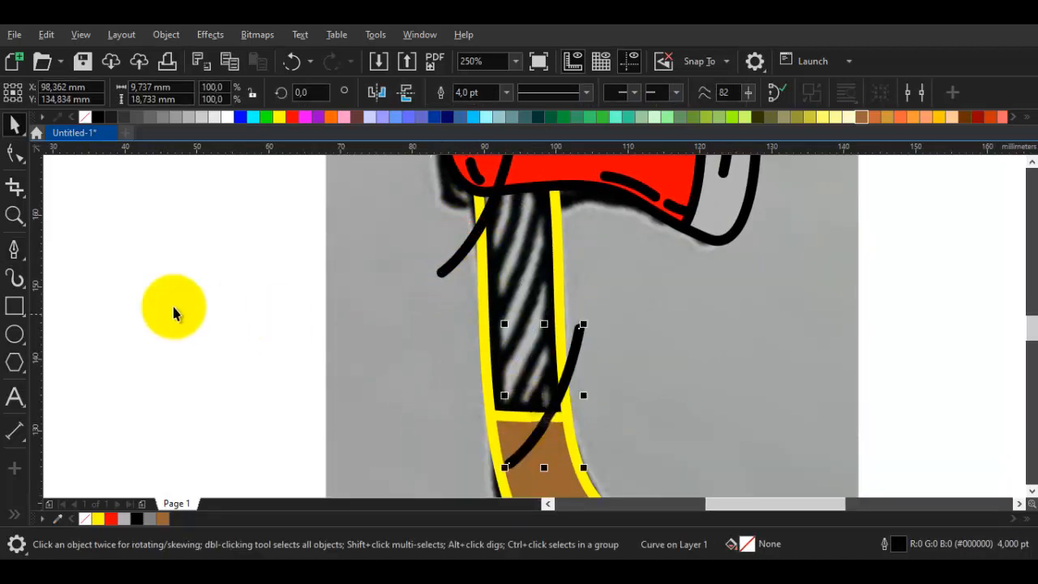
# - Blend the two curved diagonal strokes with the Blend tool along the handle's hatched section
pyautogui.click(14, 515)
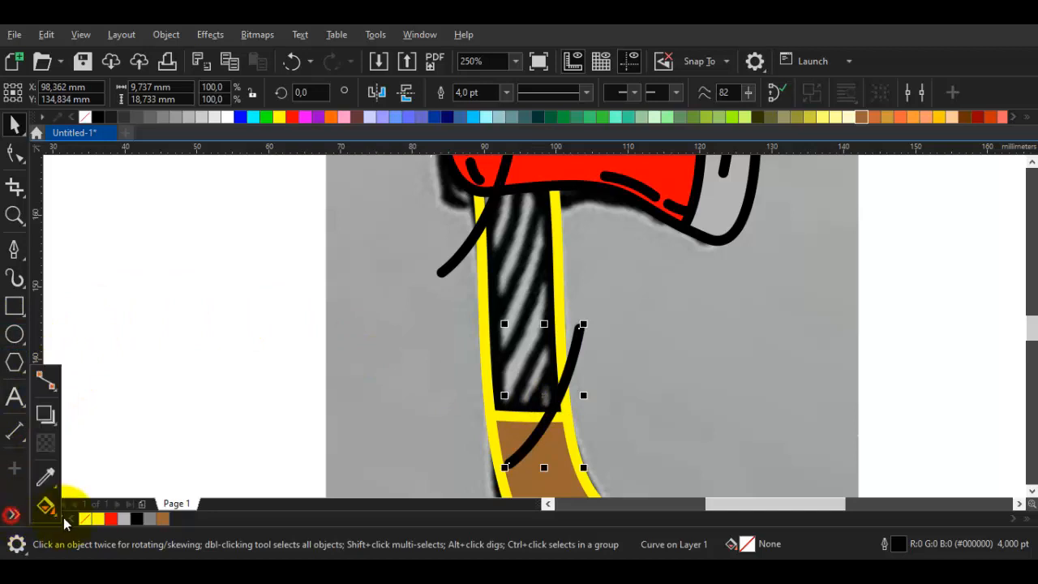
pyautogui.click(58, 428)
pyautogui.click(109, 463)
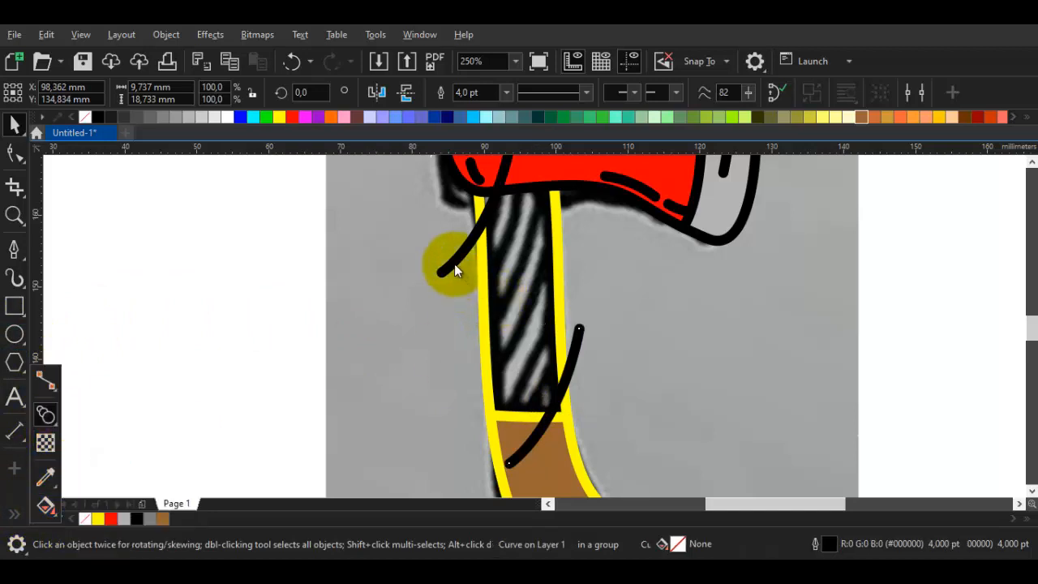
pyautogui.moveTo(455, 271); pyautogui.dragTo(464, 308)
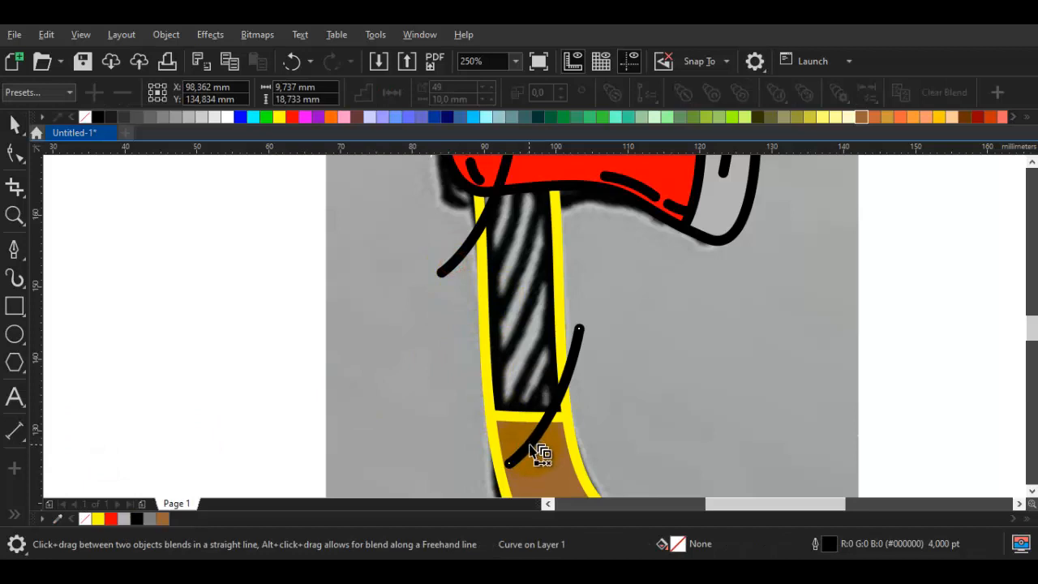
pyautogui.scroll(-3, 539, 360)
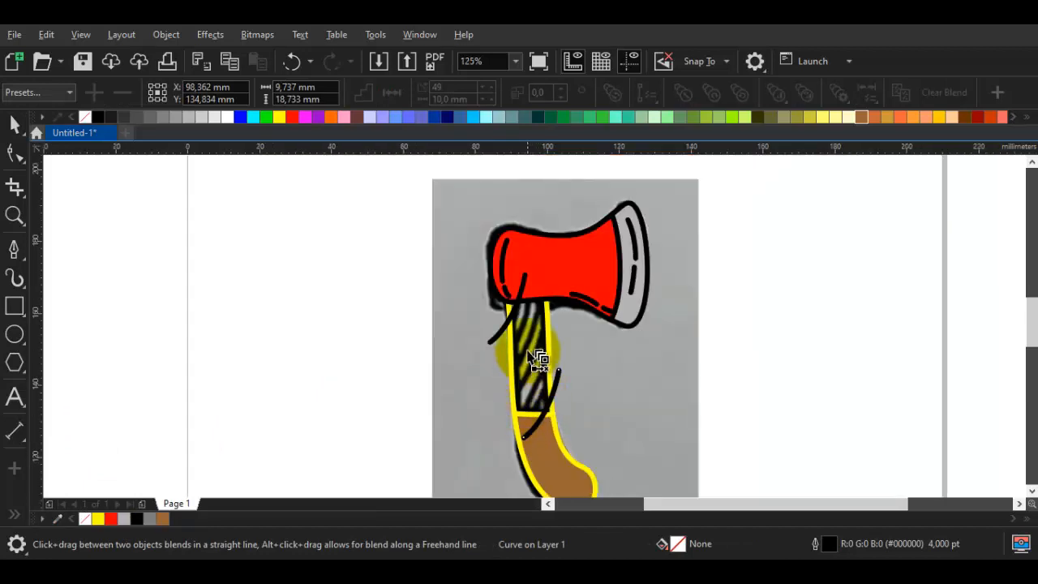
pyautogui.scroll(3, 544, 352)
pyautogui.click(591, 397)
pyautogui.moveTo(591, 398); pyautogui.dragTo(507, 296)
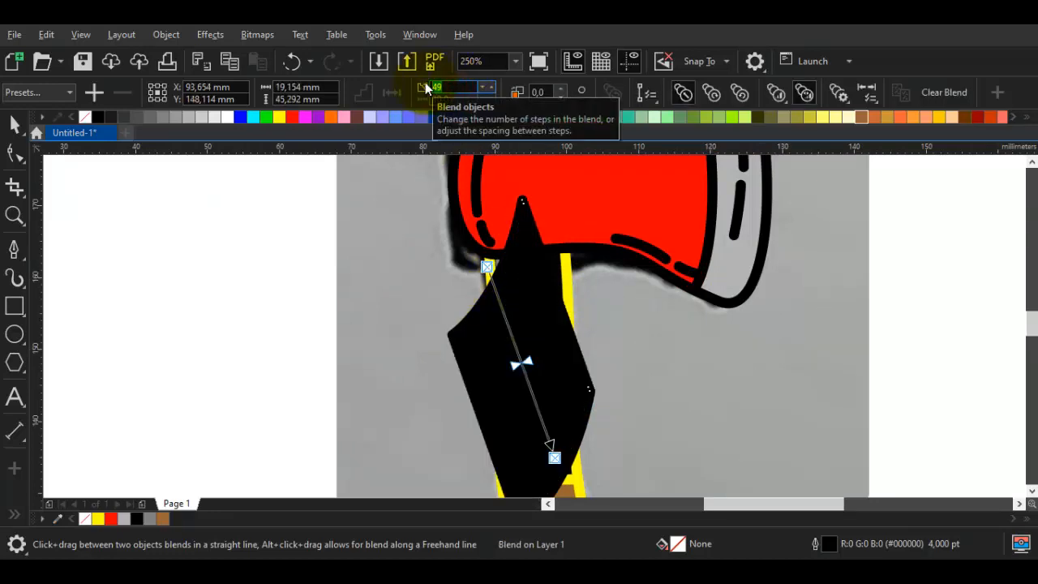
# - Set the number of steps in the stroke blend to 6
pyautogui.click(485, 94)
pyautogui.click(485, 94)
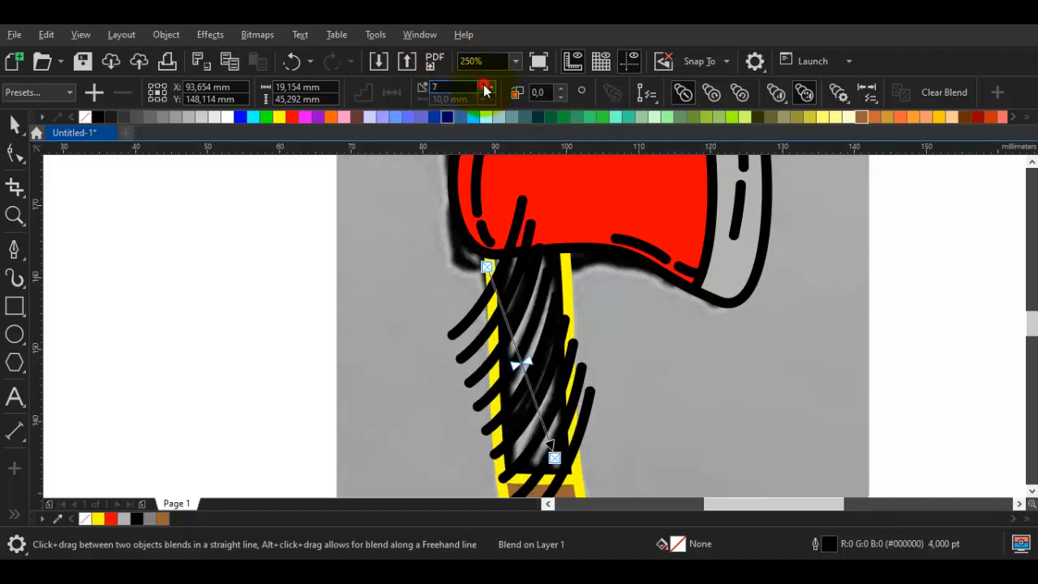
pyautogui.click(485, 94)
pyautogui.press('space')
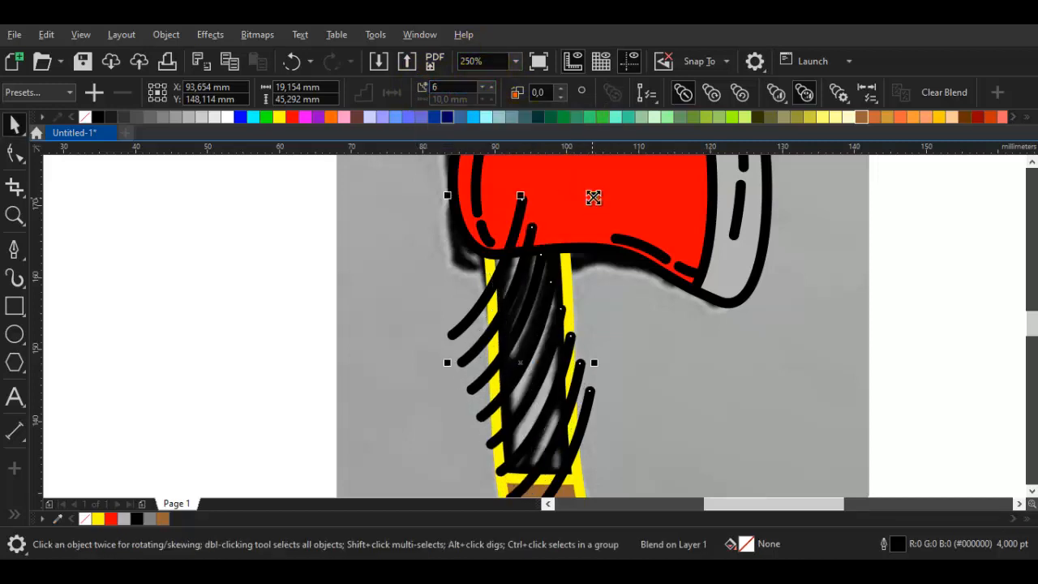
# - Enlarge the blended hatching strokes slightly and rotate the blend about 17 degrees clockwise over the handle
pyautogui.moveTo(593, 198)
pyautogui.mouseDown()
pyautogui.moveTo(603, 174)
pyautogui.moveTo(655, 204)
pyautogui.moveTo(645, 235)
pyautogui.mouseUp()
pyautogui.click(529, 275)
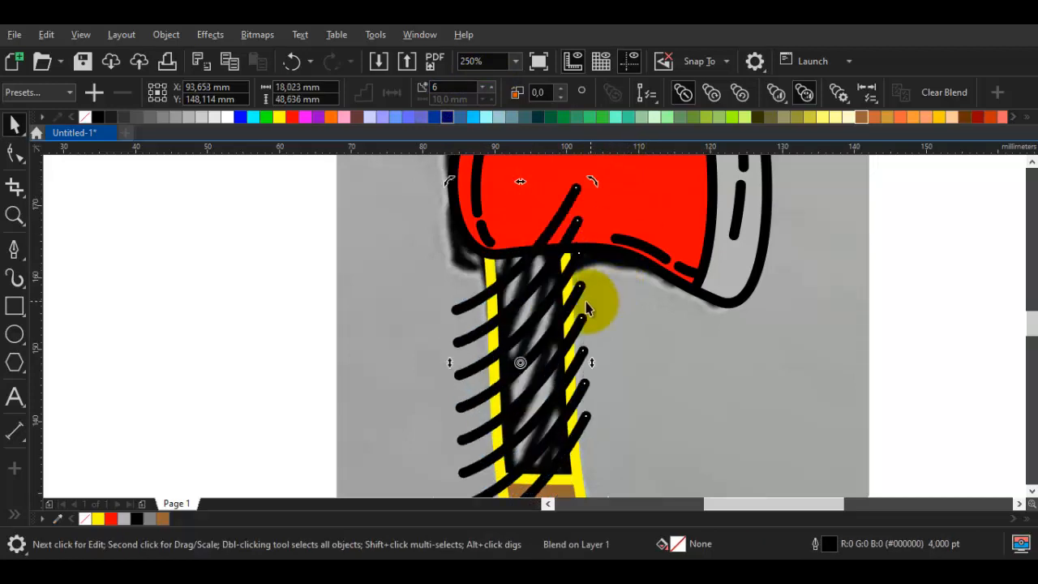
pyautogui.moveTo(568, 201); pyautogui.dragTo(555, 188)
pyautogui.moveTo(652, 414); pyautogui.dragTo(656, 313)
pyautogui.click(658, 313)
# - Rotate the blend's bottom stroke to about 2.9 degrees and shift it toward the handle's right edge
pyautogui.moveTo(570, 314); pyautogui.dragTo(601, 319)
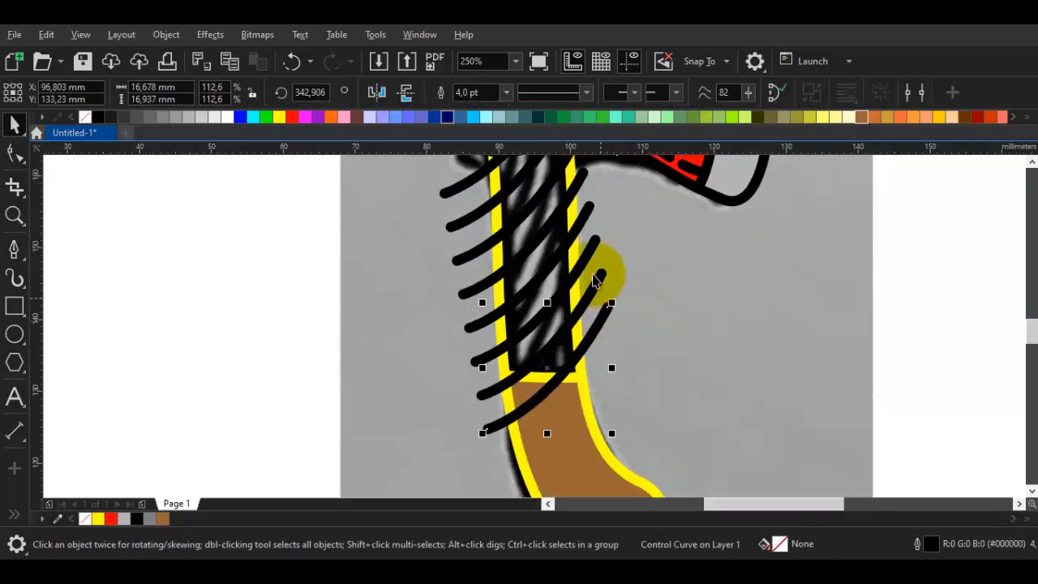
pyautogui.moveTo(600, 274); pyautogui.dragTo(609, 380)
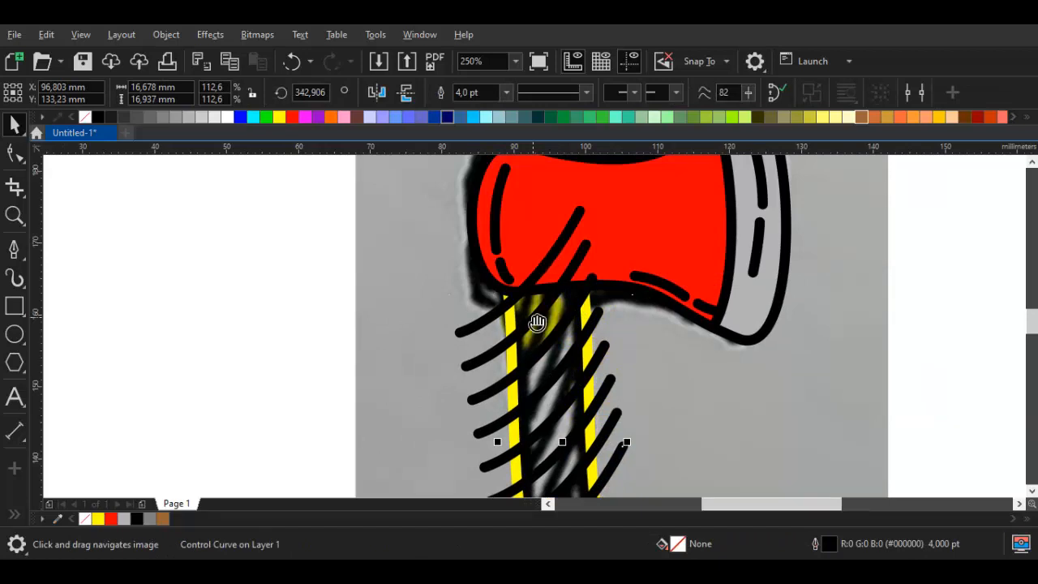
pyautogui.moveTo(537, 323); pyautogui.dragTo(492, 226)
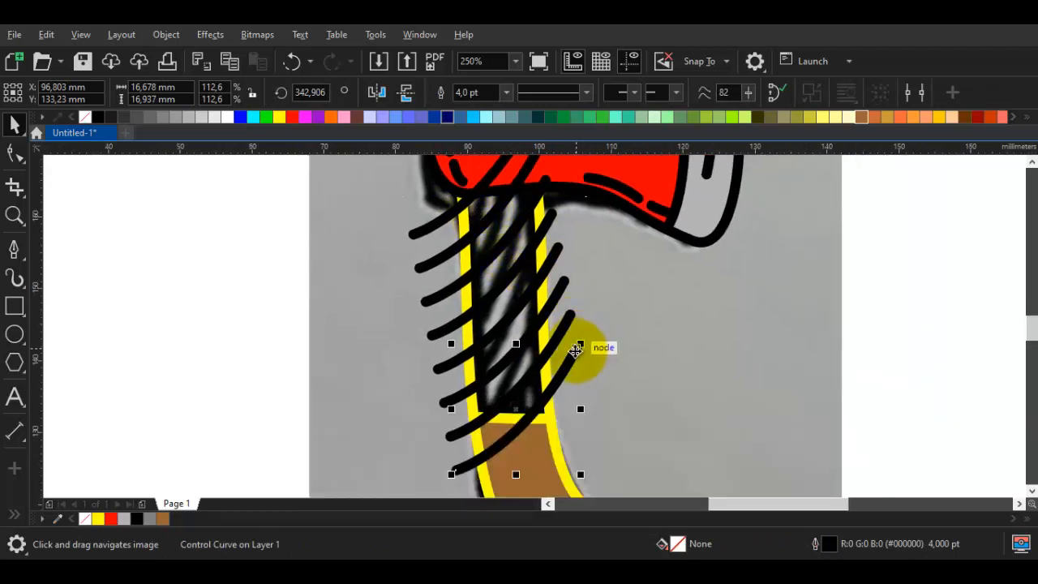
pyautogui.moveTo(577, 354); pyautogui.dragTo(579, 313)
pyautogui.click(570, 436)
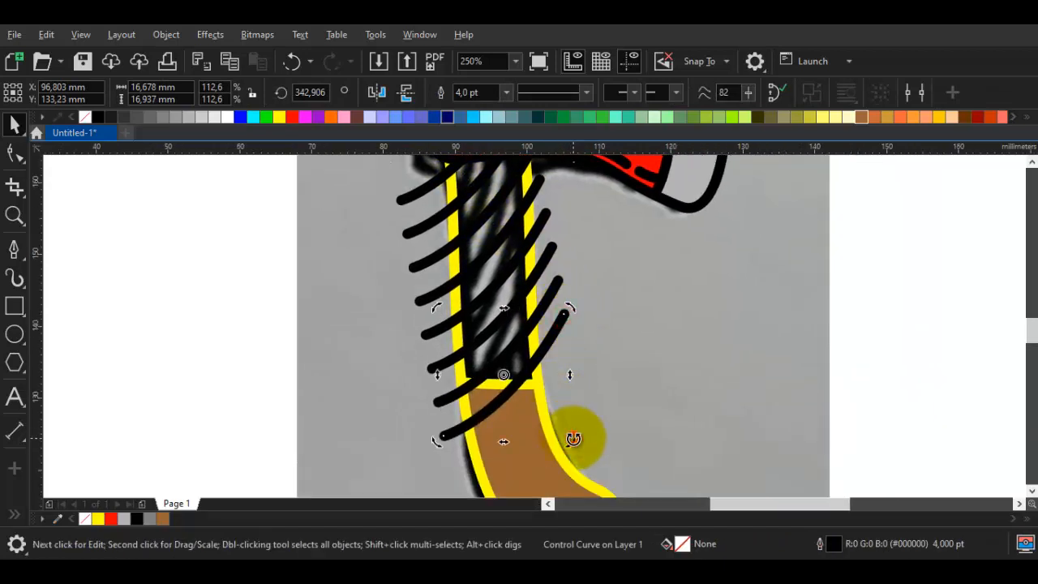
pyautogui.moveTo(573, 438); pyautogui.dragTo(587, 421)
pyautogui.scroll(2, 554, 322)
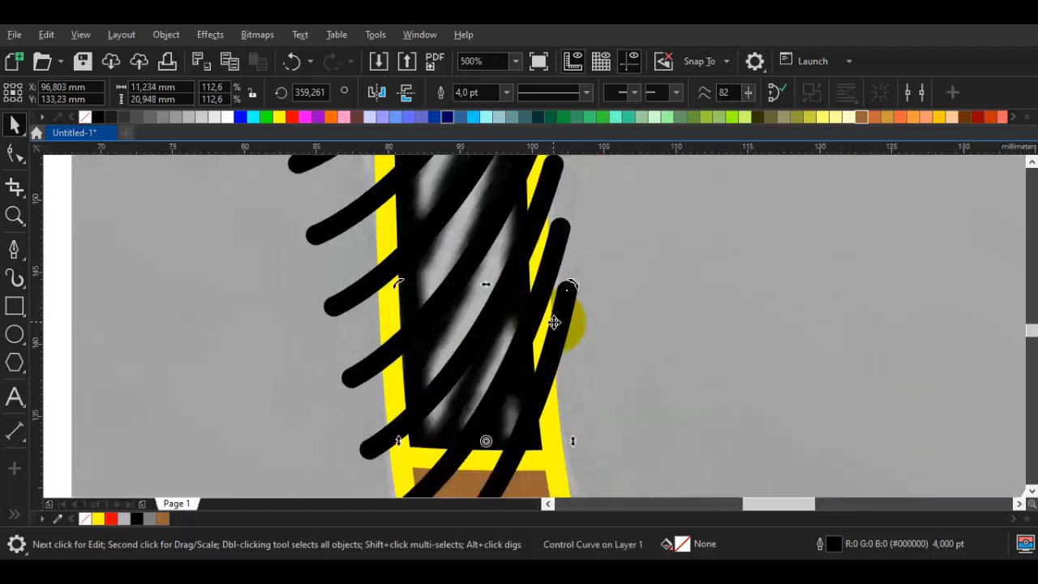
pyautogui.click(566, 306)
pyautogui.moveTo(600, 303); pyautogui.dragTo(598, 271)
pyautogui.click(595, 296)
pyautogui.scroll(-2, 598, 271)
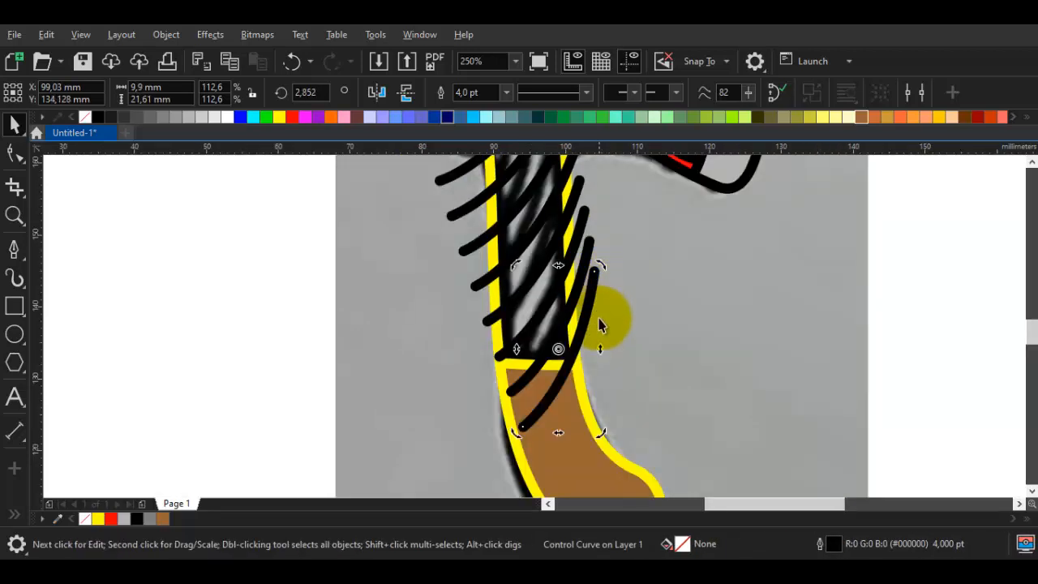
# - Try to change the stacking order of the blend's top stroke
pyautogui.moveTo(514, 286); pyautogui.dragTo(505, 287)
pyautogui.moveTo(516, 333); pyautogui.dragTo(508, 298)
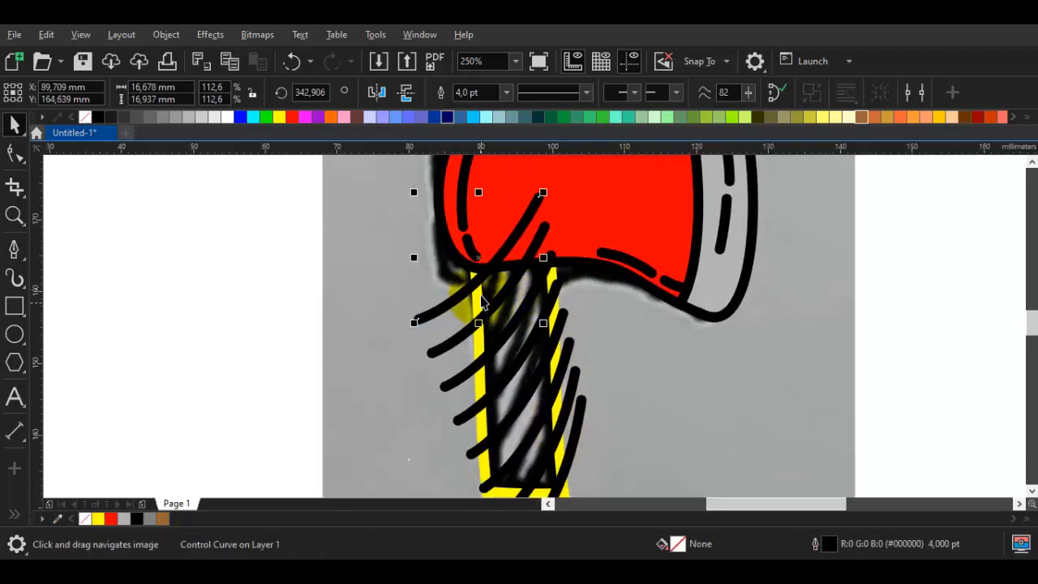
pyautogui.rightClick(477, 281)
pyautogui.moveTo(566, 146)
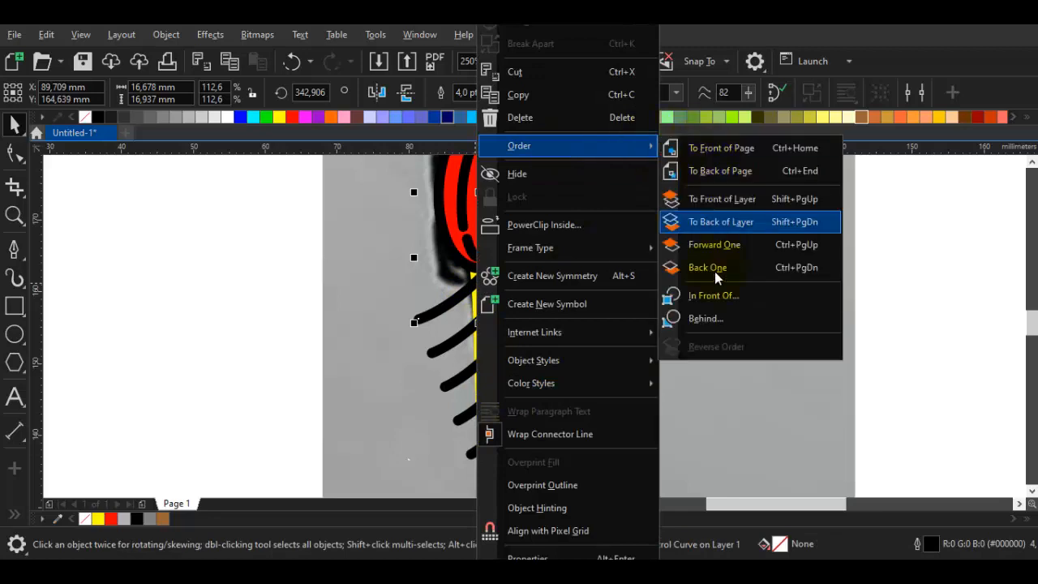
pyautogui.click(699, 296)
pyautogui.click(665, 376)
pyautogui.scroll(2, 567, 313)
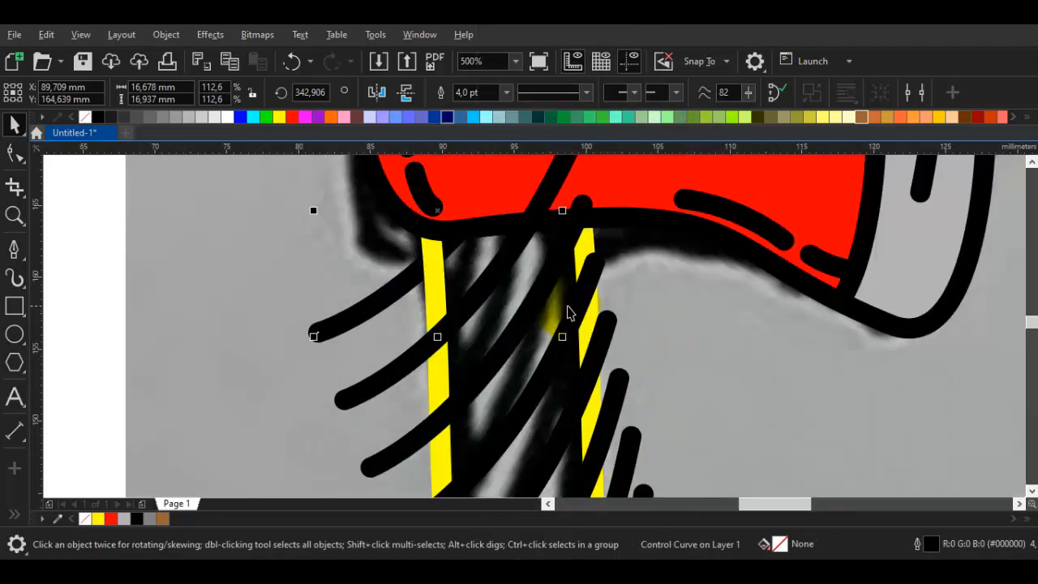
pyautogui.scroll(-2, 597, 324)
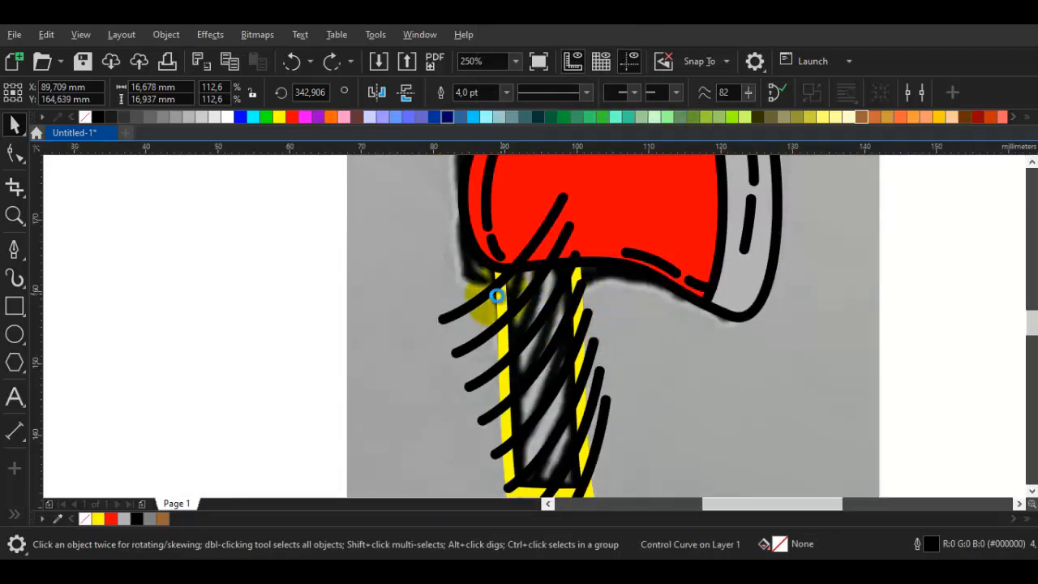
# - Group the blended hatching strokes and place the group behind the yellow handle outline
pyautogui.moveTo(496, 296); pyautogui.dragTo(475, 359)
pyautogui.rightClick(476, 350)
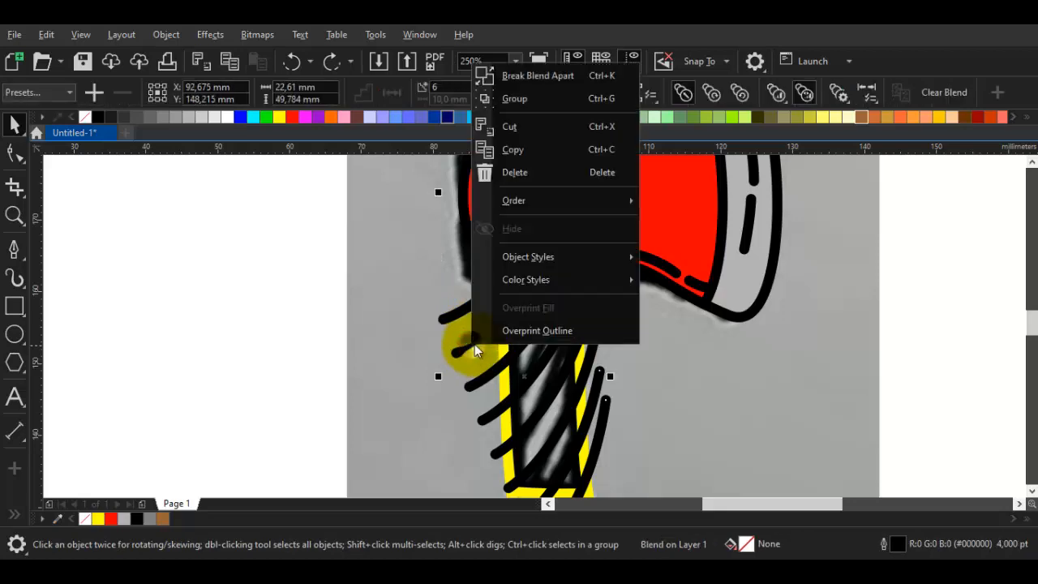
pyautogui.click(531, 98)
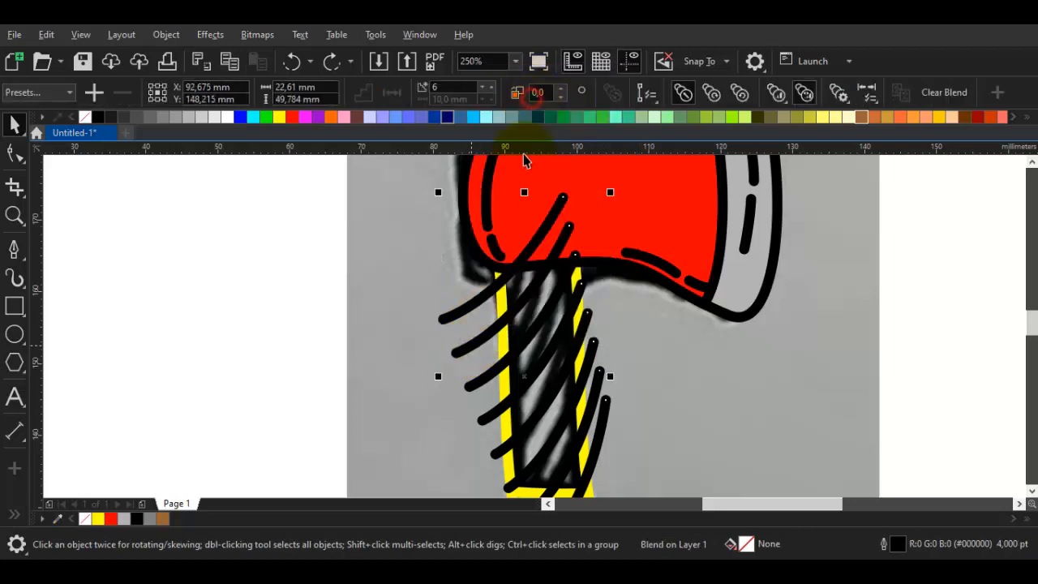
pyautogui.rightClick(490, 304)
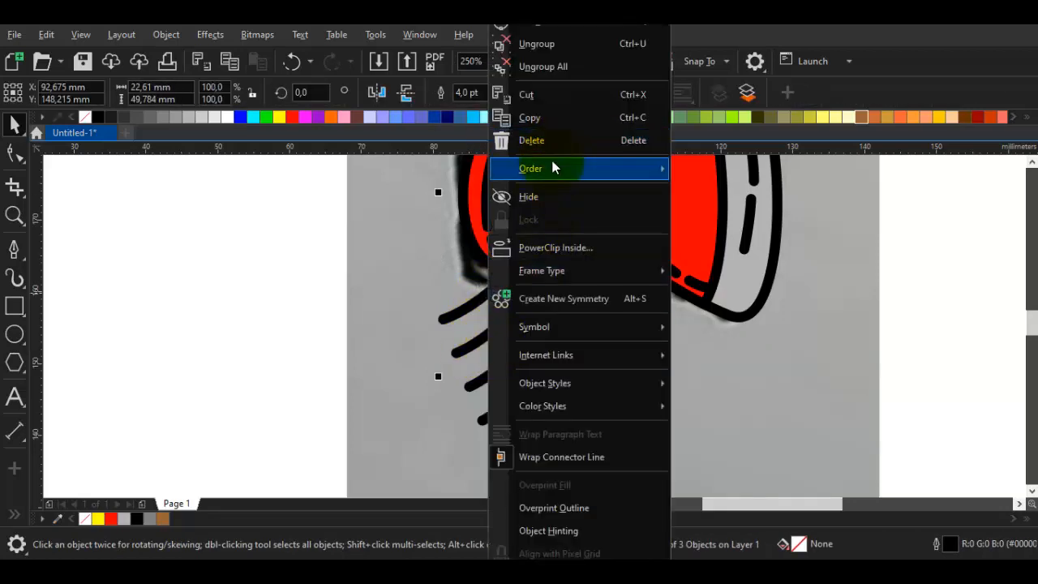
pyautogui.moveTo(553, 168)
pyautogui.click(704, 321)
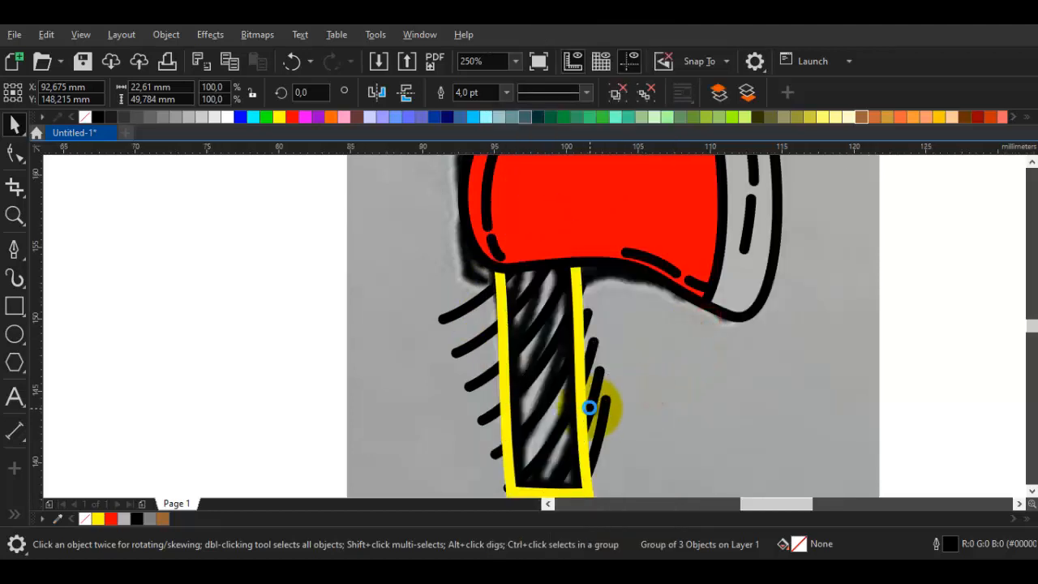
# - PowerClip the grouped hatching strokes inside the handle outline
pyautogui.scroll(2, 586, 405)
pyautogui.click(622, 414)
pyautogui.rightClick(622, 413)
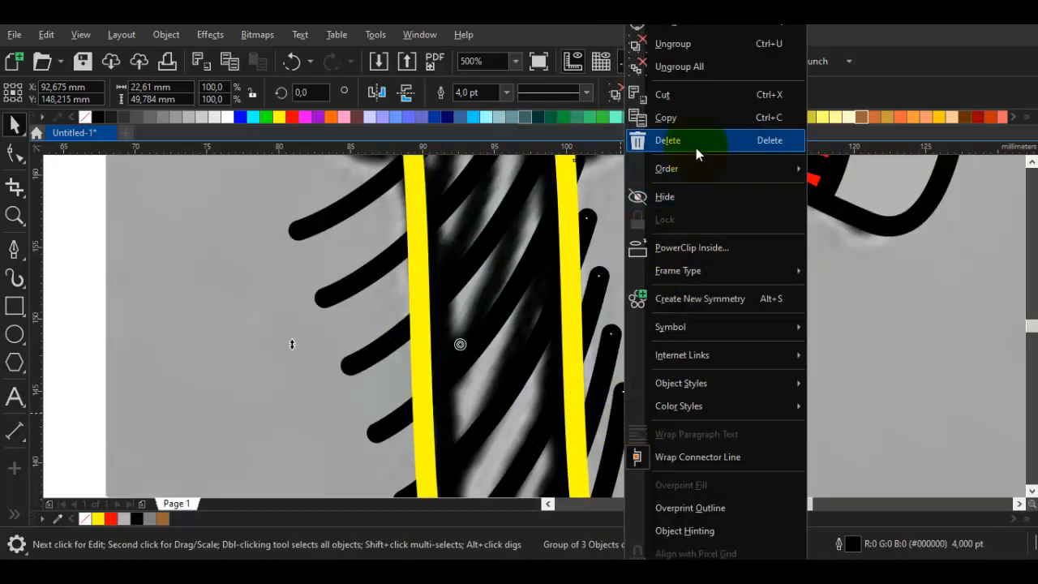
pyautogui.click(515, 399)
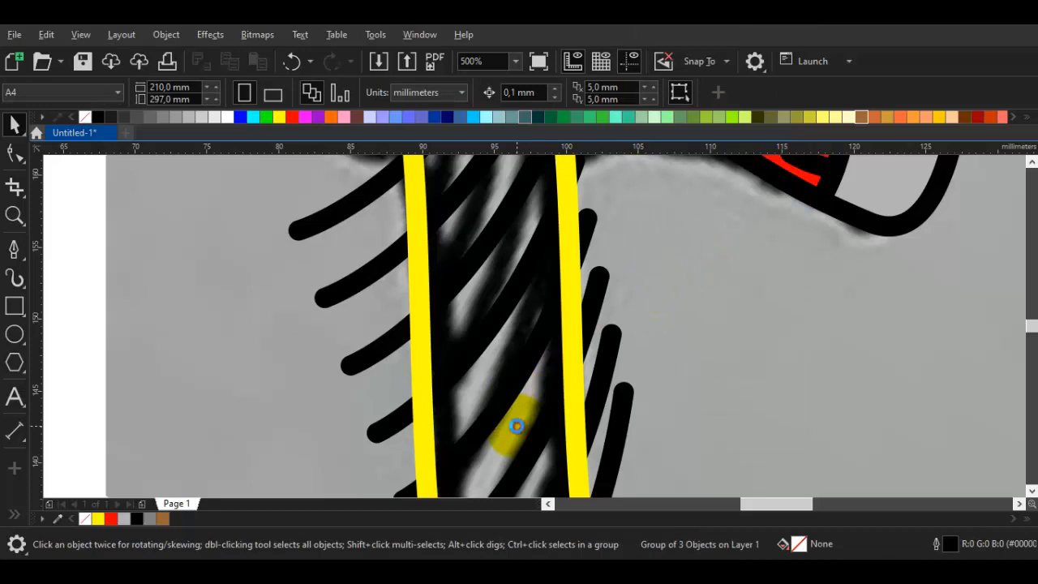
pyautogui.click(516, 426)
# - Set the outline color of both the hatched handle and the brown grip to black
pyautogui.scroll(-4, 579, 357)
pyautogui.scroll(3, 589, 388)
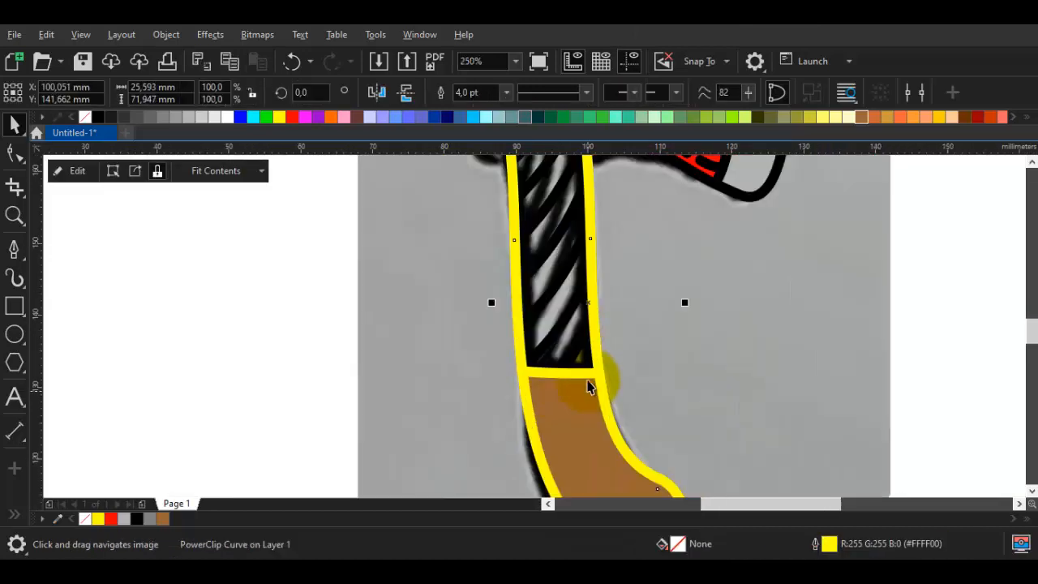
pyautogui.click(588, 371)
pyautogui.keyDown('shift'); pyautogui.click(594, 336); pyautogui.keyUp('shift')
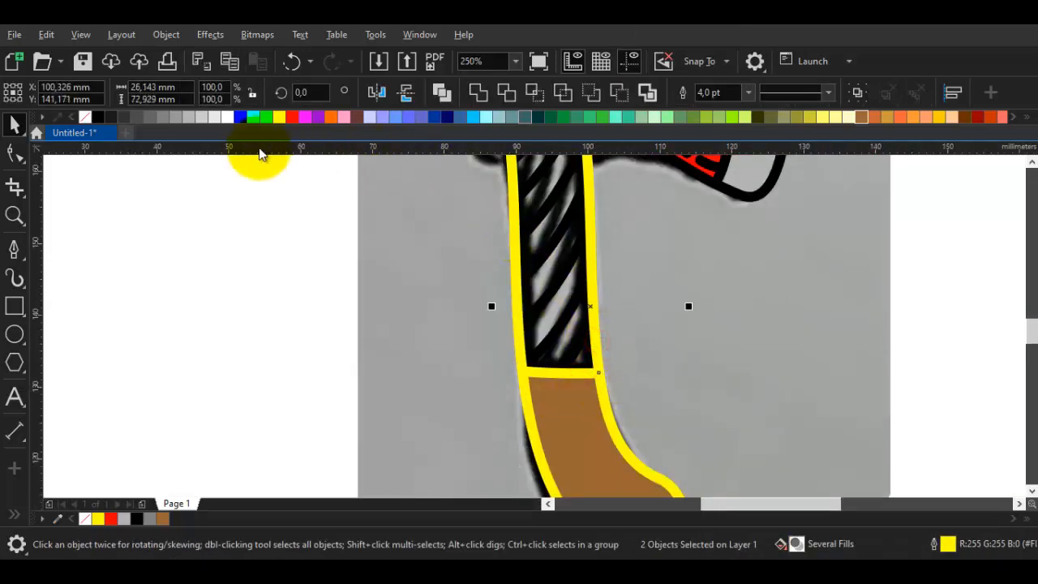
pyautogui.rightClick(101, 119)
# - Sample the grip's brown fill with the Color Eyedropper
pyautogui.moveTo(493, 284); pyautogui.dragTo(477, 408)
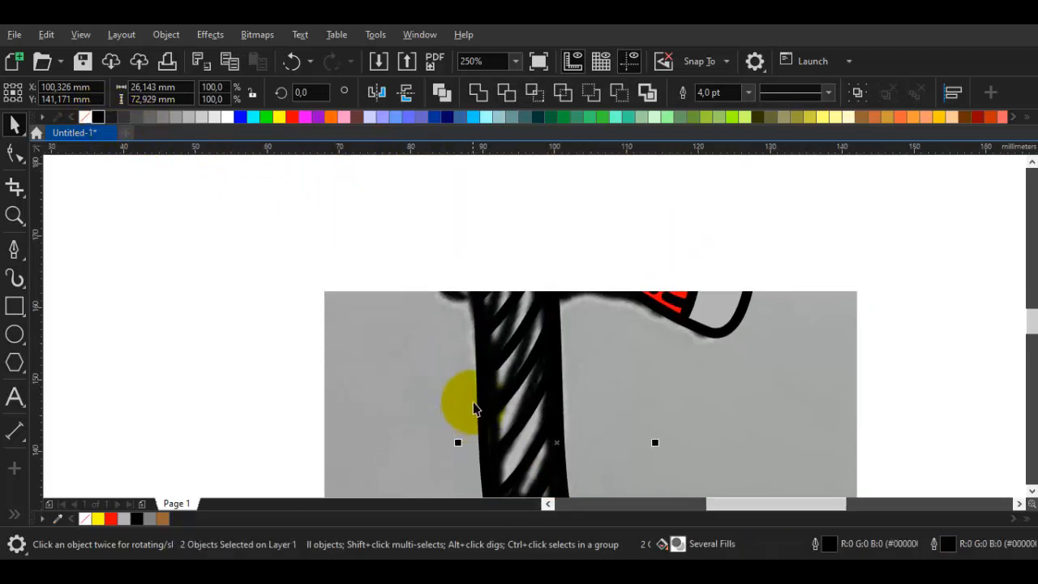
pyautogui.moveTo(531, 377); pyautogui.dragTo(435, 227)
pyautogui.scroll(-1, 476, 370)
pyautogui.press('Escape')
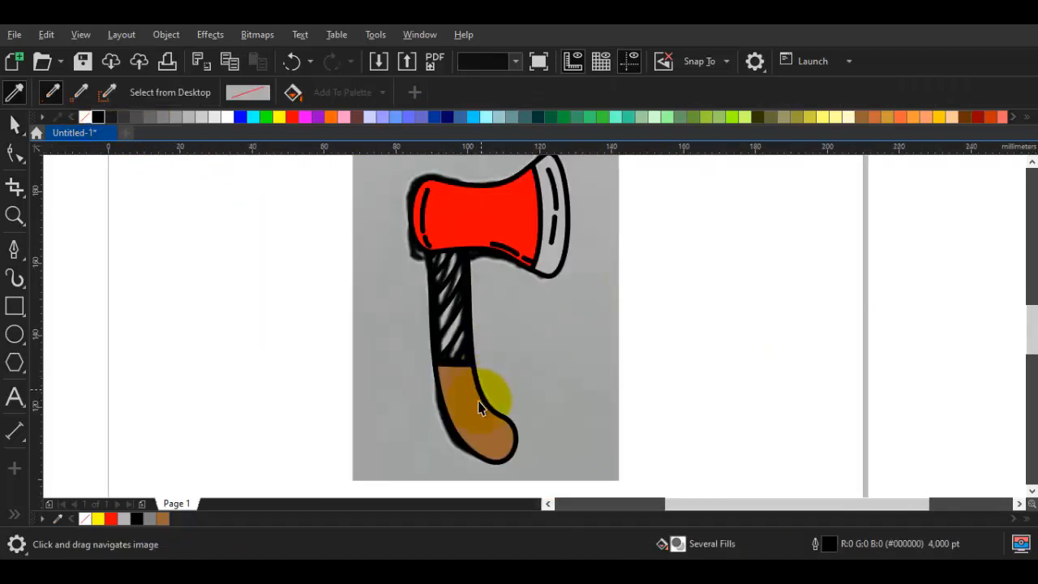
pyautogui.scroll(1, 470, 407)
pyautogui.click(469, 408)
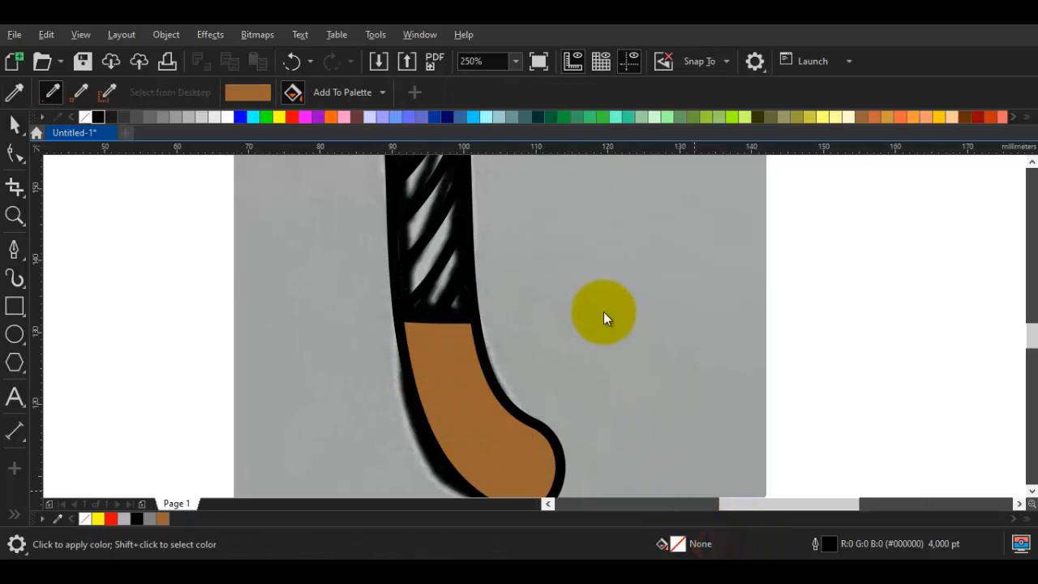
# - Darken the sampled brown to #5C3E20 and fill the hatched handle section with it
pyautogui.click(324, 153)
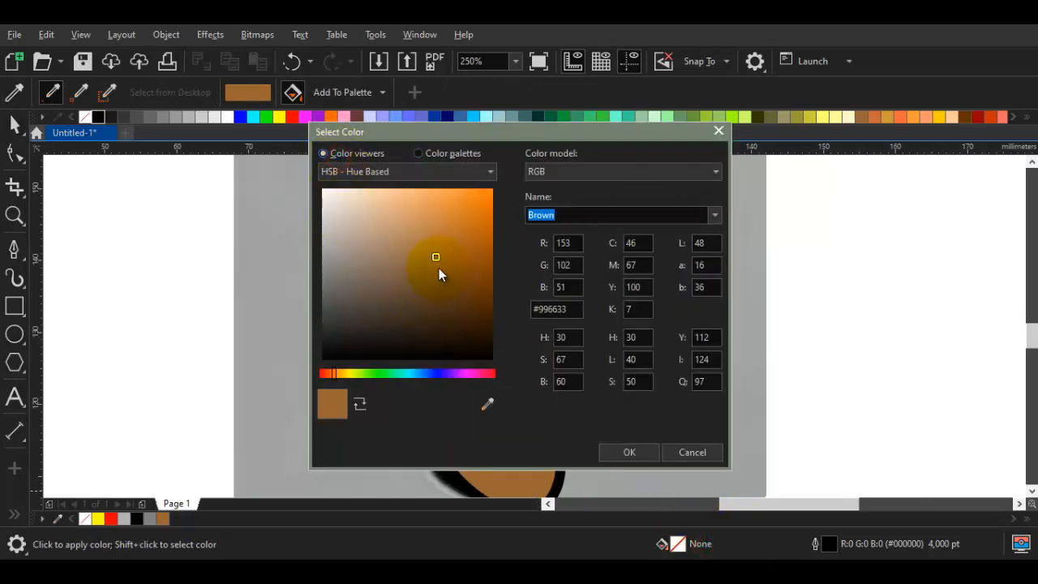
pyautogui.moveTo(440, 290); pyautogui.dragTo(433, 298)
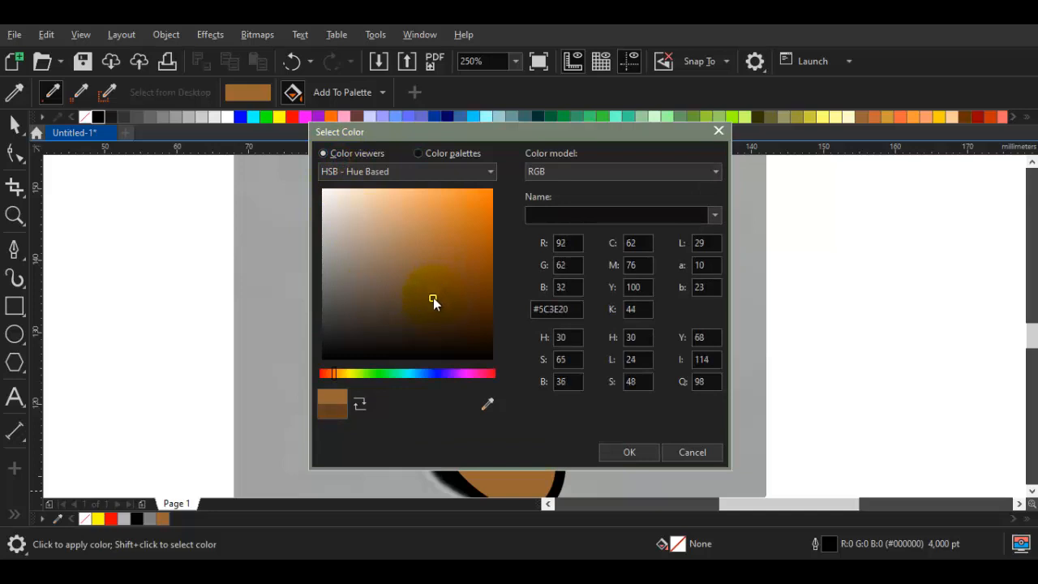
pyautogui.click(629, 451)
pyautogui.click(437, 255)
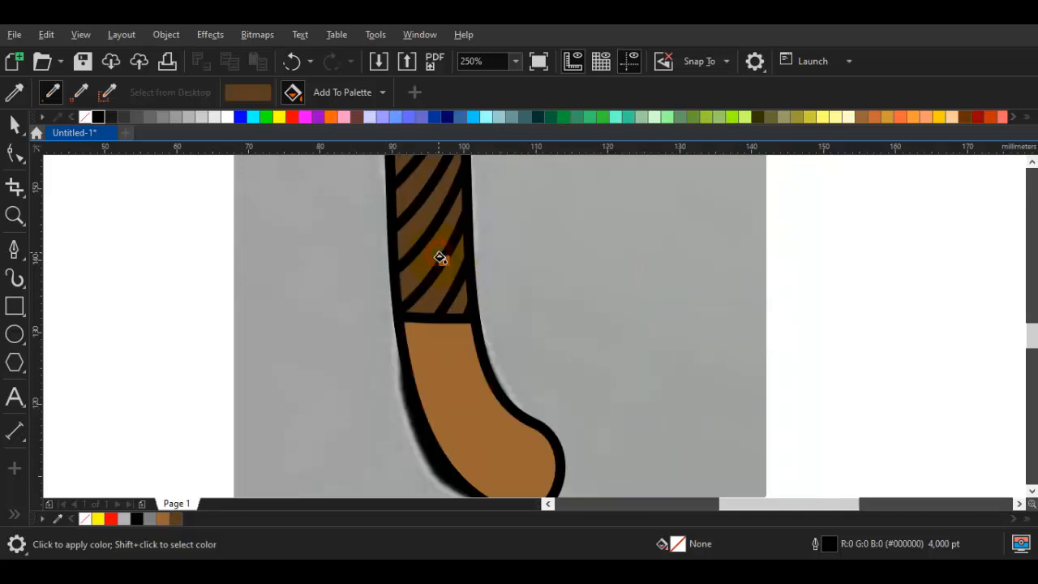
pyautogui.press('space')
pyautogui.scroll(-5, 457, 279)
pyautogui.scroll(1, 522, 248)
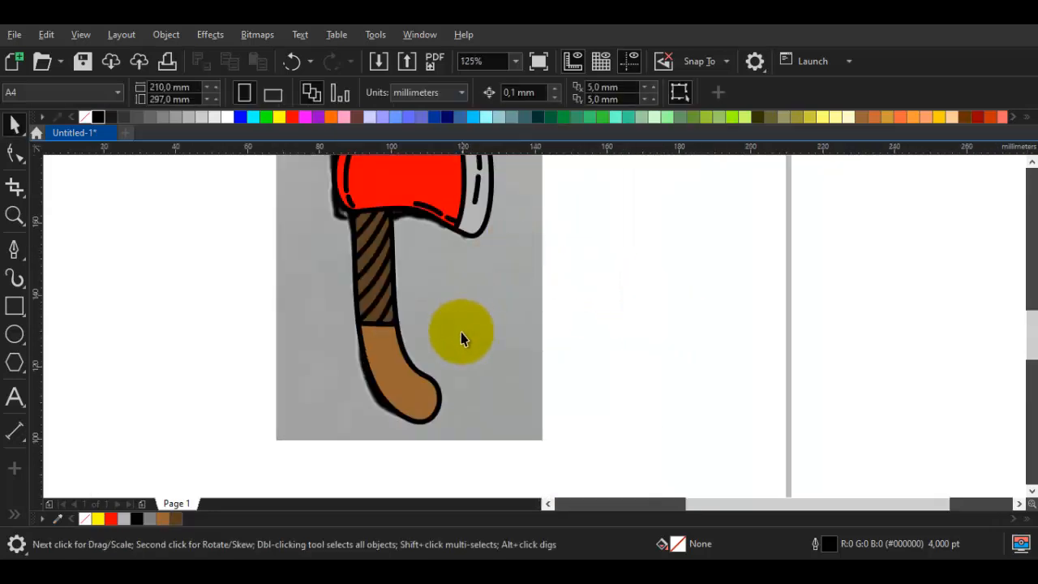
pyautogui.moveTo(460, 331); pyautogui.dragTo(486, 247)
pyautogui.click(388, 331)
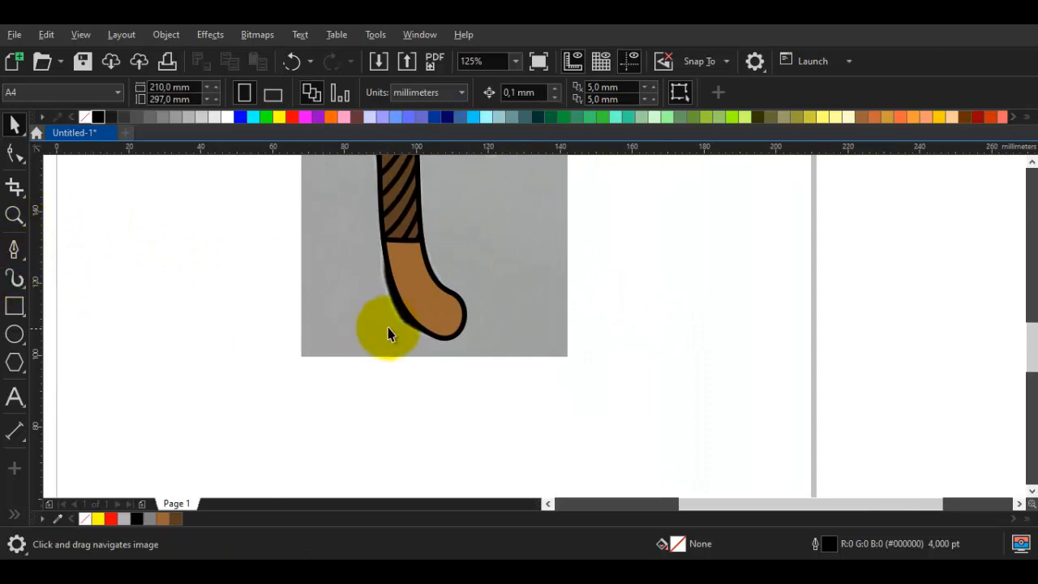
pyautogui.doubleClick(413, 314)
pyautogui.scroll(1, 428, 308)
pyautogui.click(15, 278)
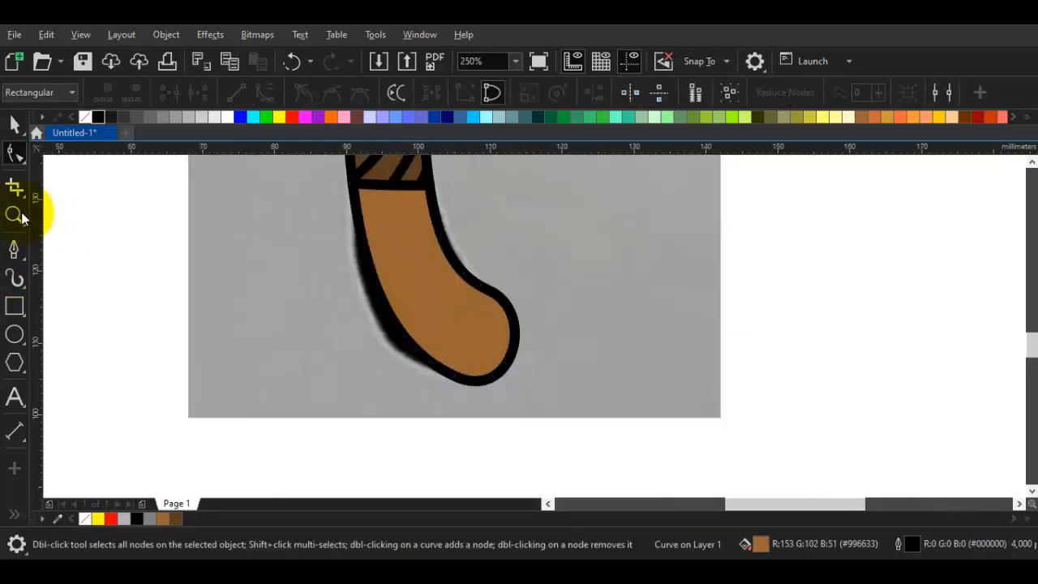
pyautogui.click(17, 220)
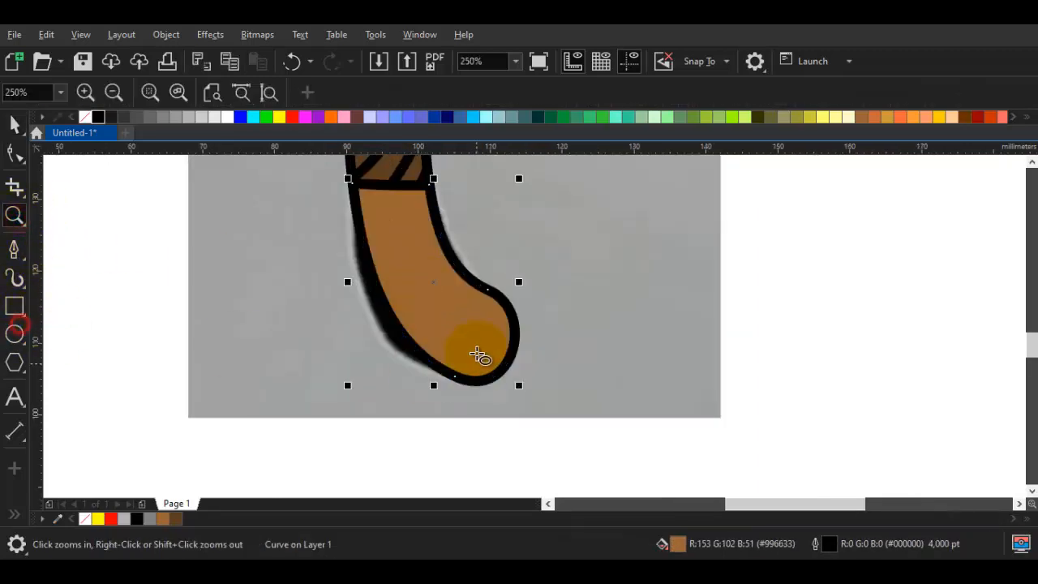
pyautogui.press('F7')
pyautogui.moveTo(468, 324); pyautogui.dragTo(478, 339)
pyautogui.hotkey('ctrl', 'z')
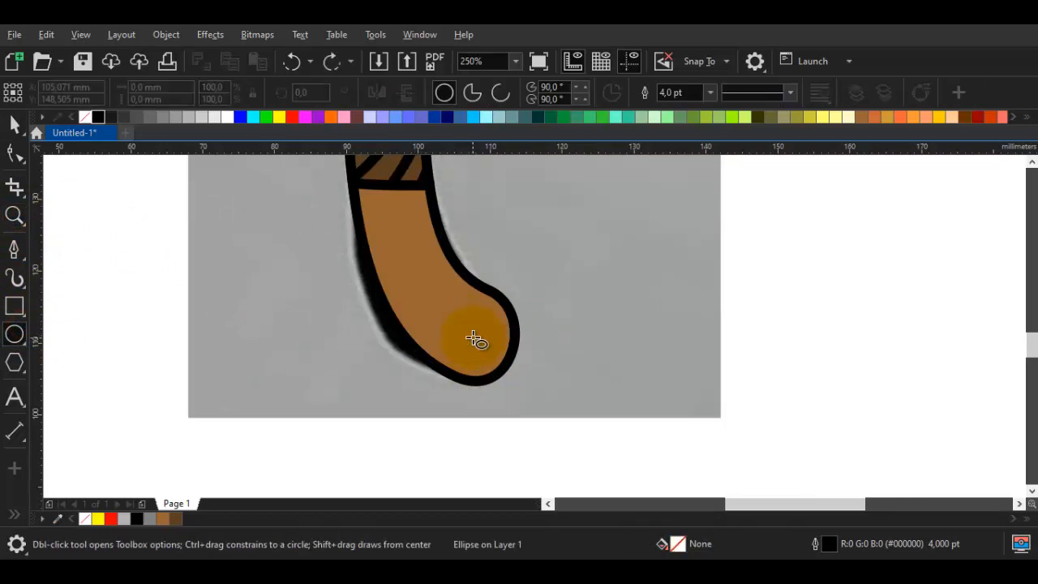
pyautogui.press('space')
# - Move the node at the grip's lower end slightly outward and adjust its control handle with the Shape tool
pyautogui.press('F10')
pyautogui.click(473, 335)
pyautogui.click(455, 380)
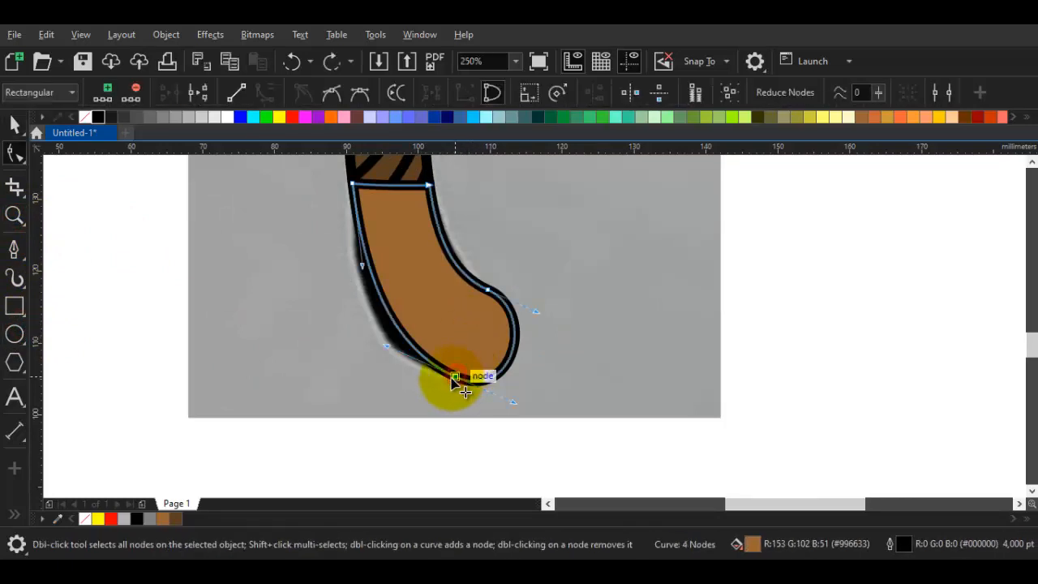
pyautogui.scroll(1, 456, 379)
pyautogui.moveTo(459, 373); pyautogui.dragTo(454, 379)
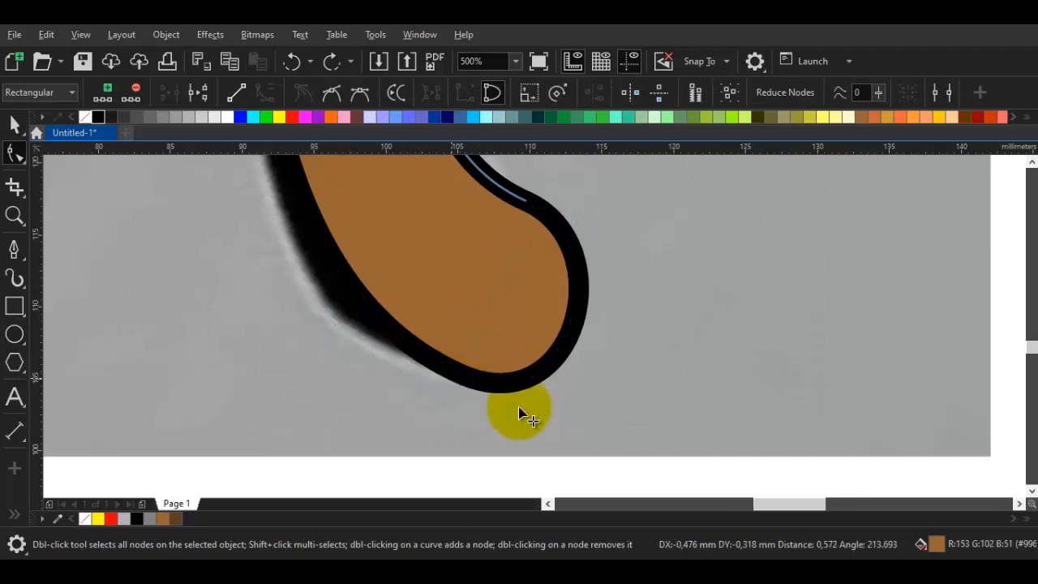
pyautogui.moveTo(572, 431); pyautogui.dragTo(578, 411)
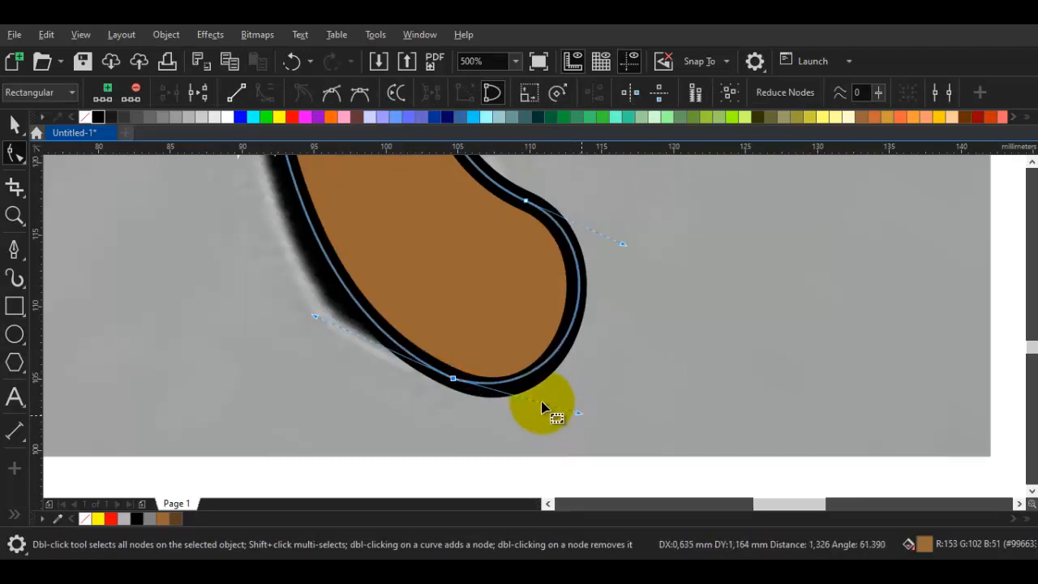
# - Make the grip's lower-end node smooth and reshape its curve to follow the sketched edge
pyautogui.click(457, 379)
pyautogui.rightClick(457, 382)
pyautogui.click(495, 211)
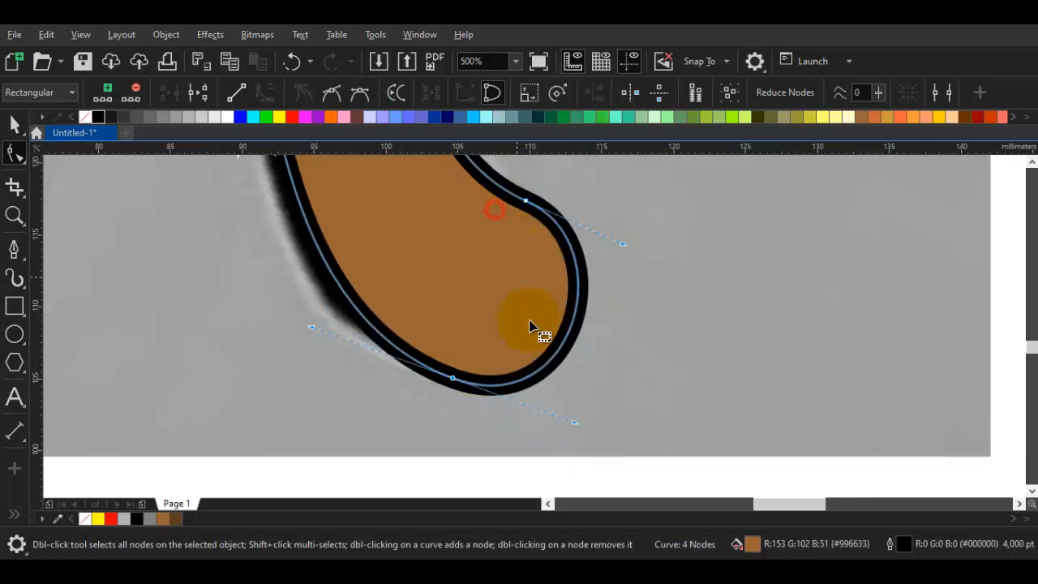
pyautogui.moveTo(579, 418); pyautogui.dragTo(583, 413)
# - Make the node at the inner bend above the grip's rounded end smooth and adjust the adjoining curve
pyautogui.moveTo(575, 280); pyautogui.dragTo(551, 359)
pyautogui.click(504, 280)
pyautogui.rightClick(504, 280)
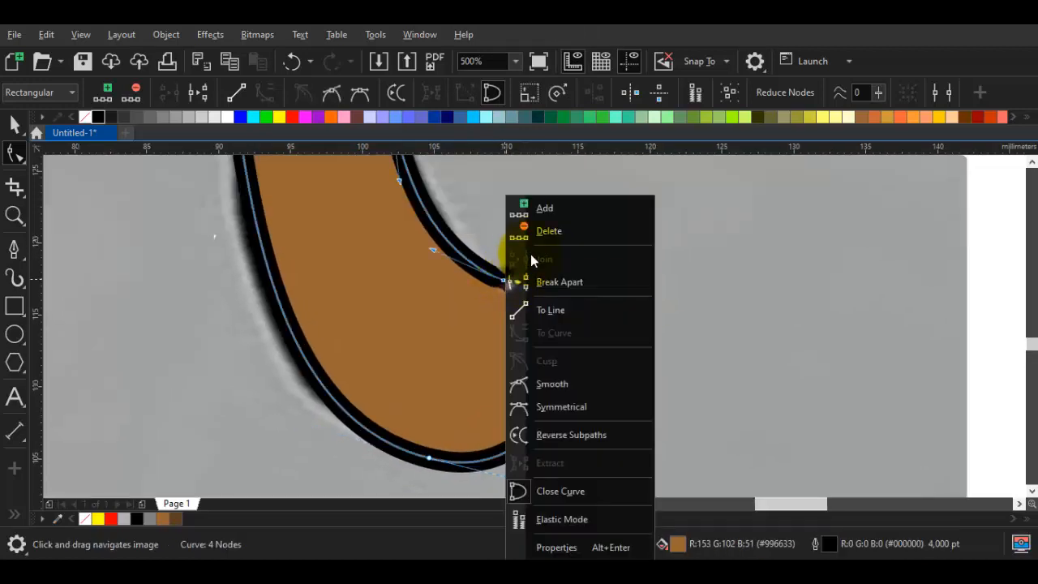
pyautogui.click(552, 384)
pyautogui.moveTo(603, 318); pyautogui.dragTo(603, 308)
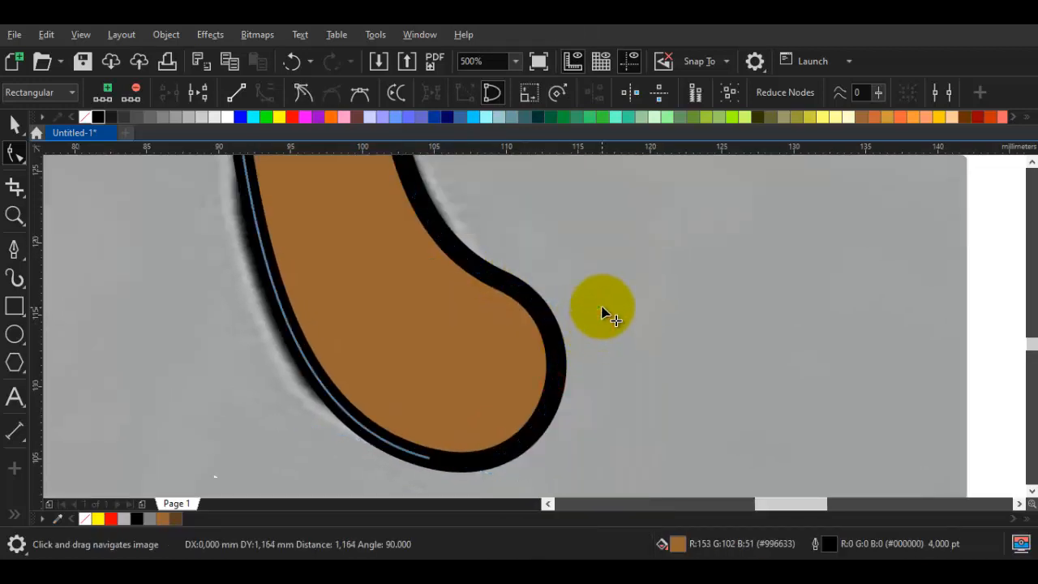
pyautogui.scroll(-2, 533, 331)
# - Draw a line across the grip just below the hatched section with the Pen tool and fit its curve to the outline
pyautogui.press('space')
pyautogui.moveTo(423, 308); pyautogui.dragTo(436, 442)
pyautogui.scroll(1, 407, 341)
pyautogui.scroll(1, 400, 339)
pyautogui.press('space')
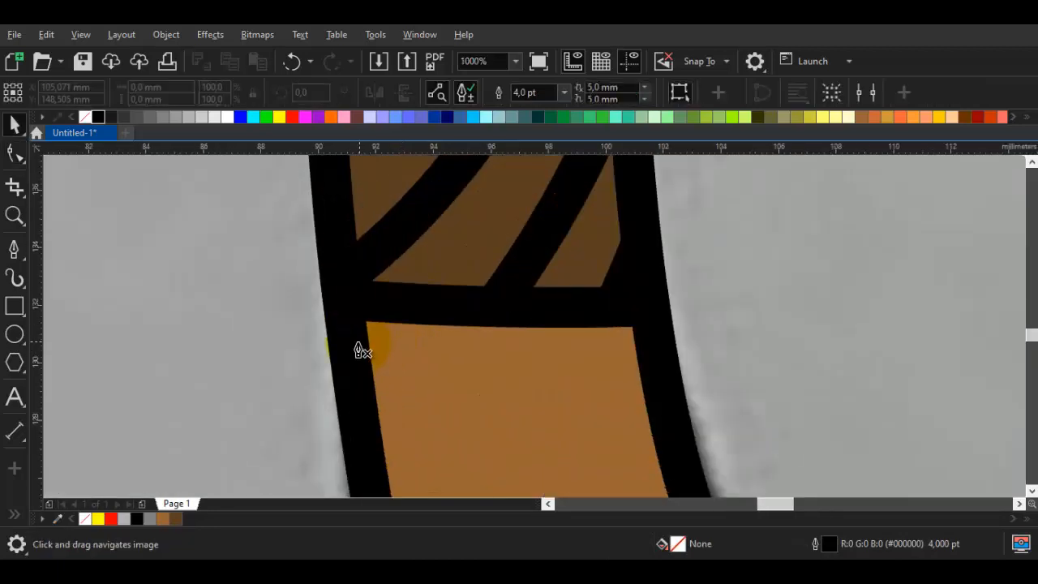
pyautogui.doubleClick(657, 356)
pyautogui.press('F10')
pyautogui.moveTo(394, 364); pyautogui.dragTo(349, 355)
pyautogui.scroll(-3, 433, 371)
pyautogui.press('space')
pyautogui.moveTo(639, 396); pyautogui.dragTo(555, 374)
pyautogui.click(583, 374)
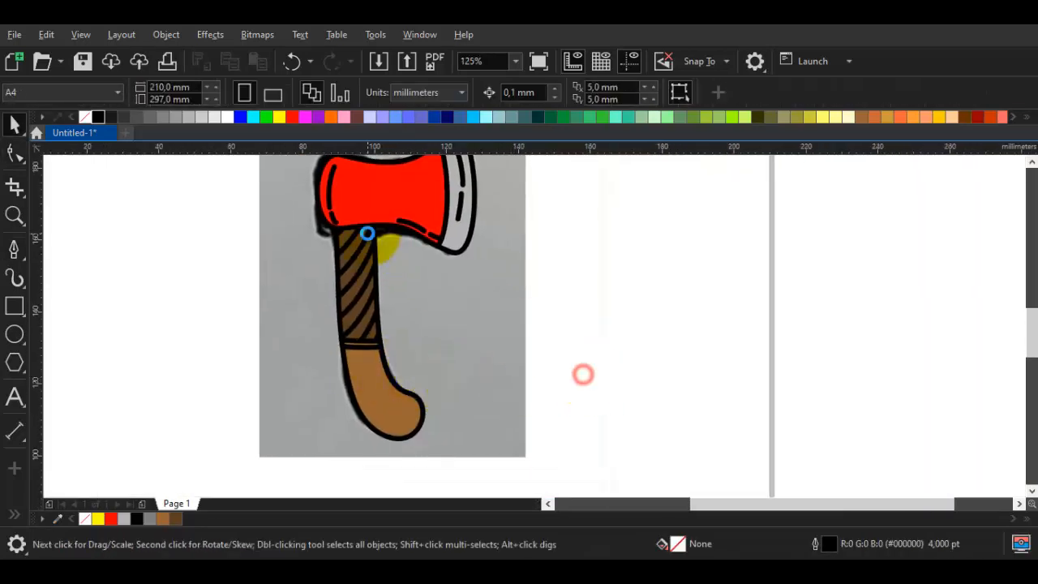
# - Darken the hatched handle section's fill to #473121
pyautogui.scroll(1, 368, 233)
pyautogui.scroll(-1, 399, 324)
pyautogui.click(356, 278)
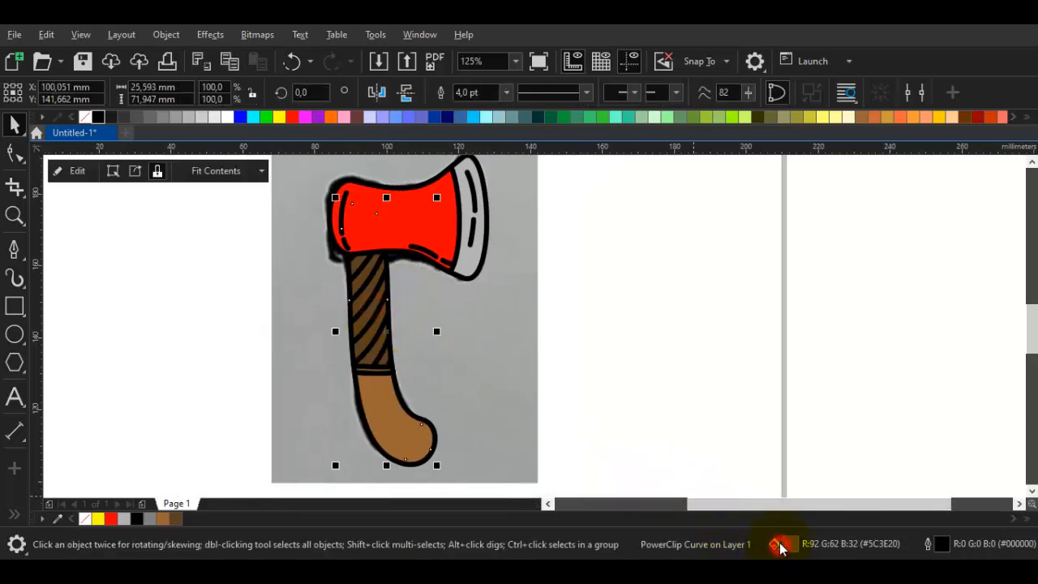
pyautogui.doubleClick(777, 544)
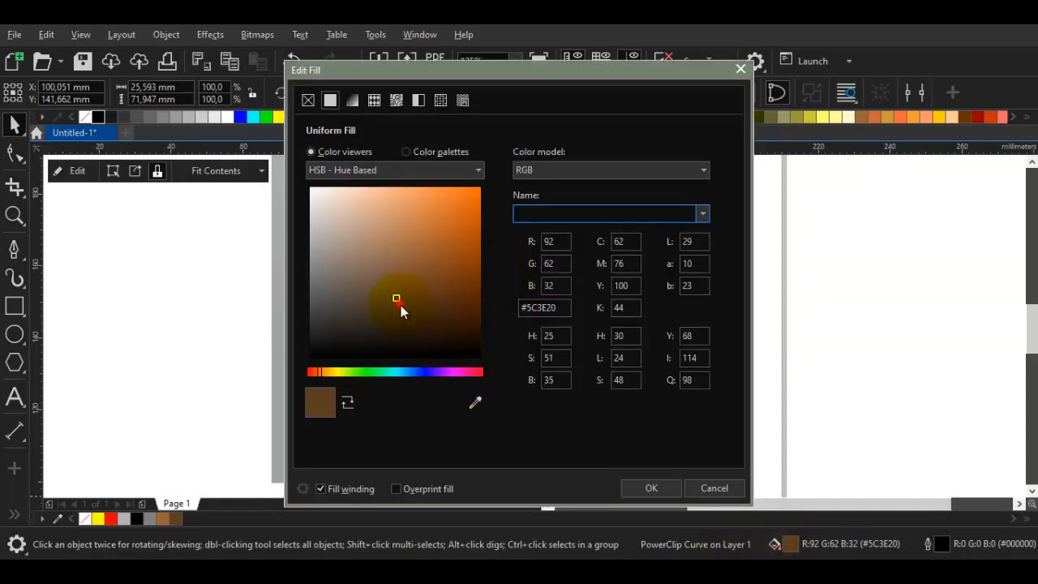
pyautogui.click(401, 309)
pyautogui.click(661, 486)
pyautogui.click(668, 435)
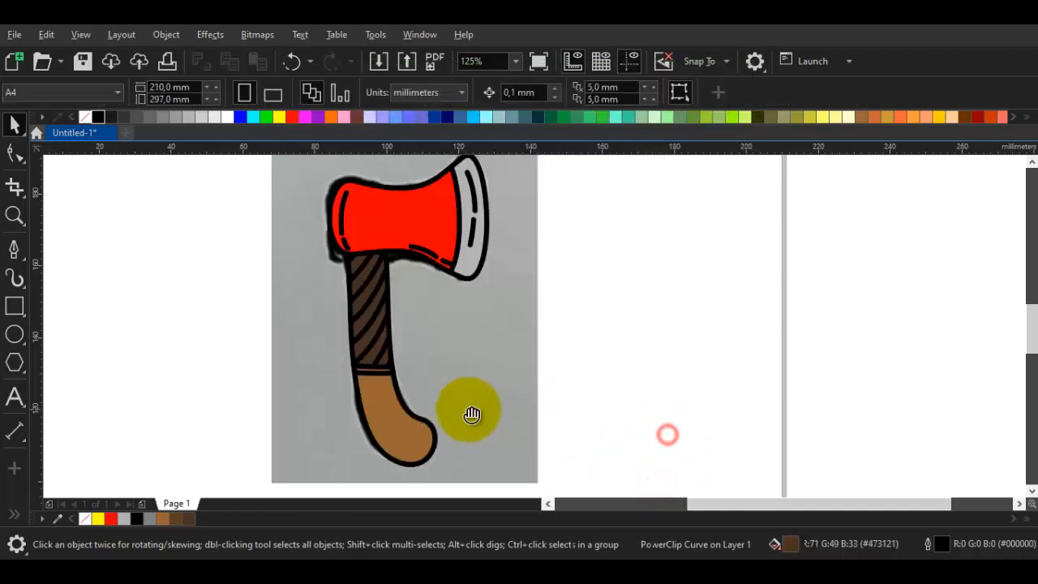
# - Draw a circle about 4.7 mm in diameter inside the grip's rounded lower end
pyautogui.scroll(2, 428, 436)
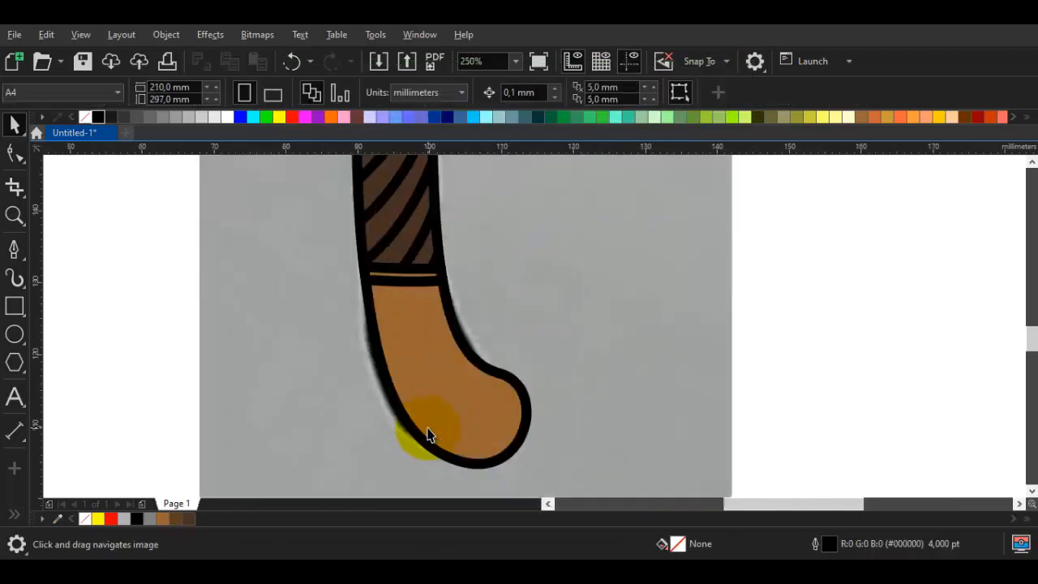
pyautogui.click(19, 332)
pyautogui.moveTo(479, 428); pyautogui.dragTo(485, 411)
pyautogui.scroll(1, 473, 421)
pyautogui.press('space')
# - Select the circle together with the grip and trim the grip with it
pyautogui.keyDown('shift'); pyautogui.click(517, 408); pyautogui.keyUp('shift')
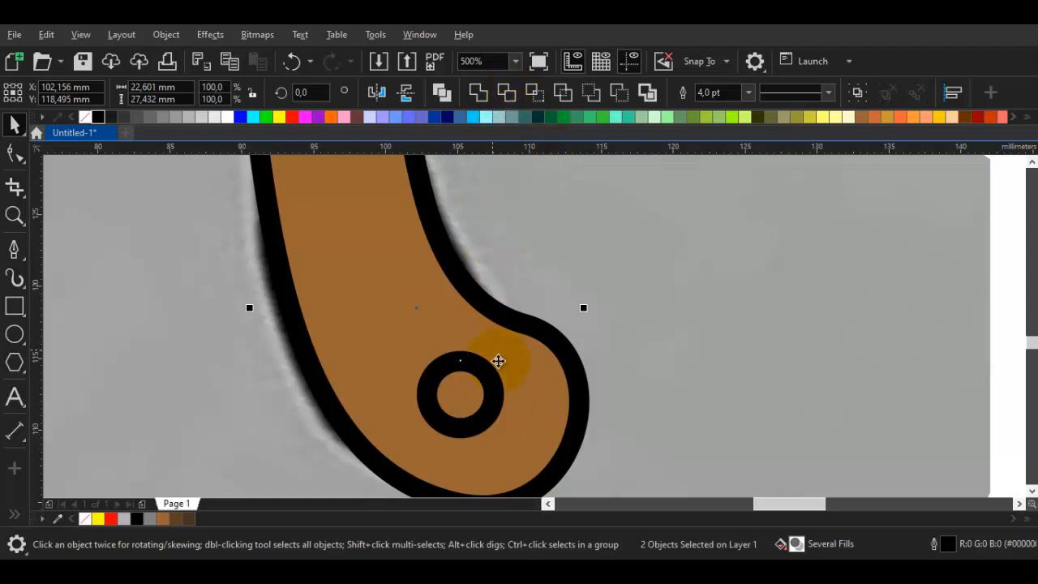
pyautogui.click(479, 401)
pyautogui.scroll(1, 482, 400)
pyautogui.click(506, 379)
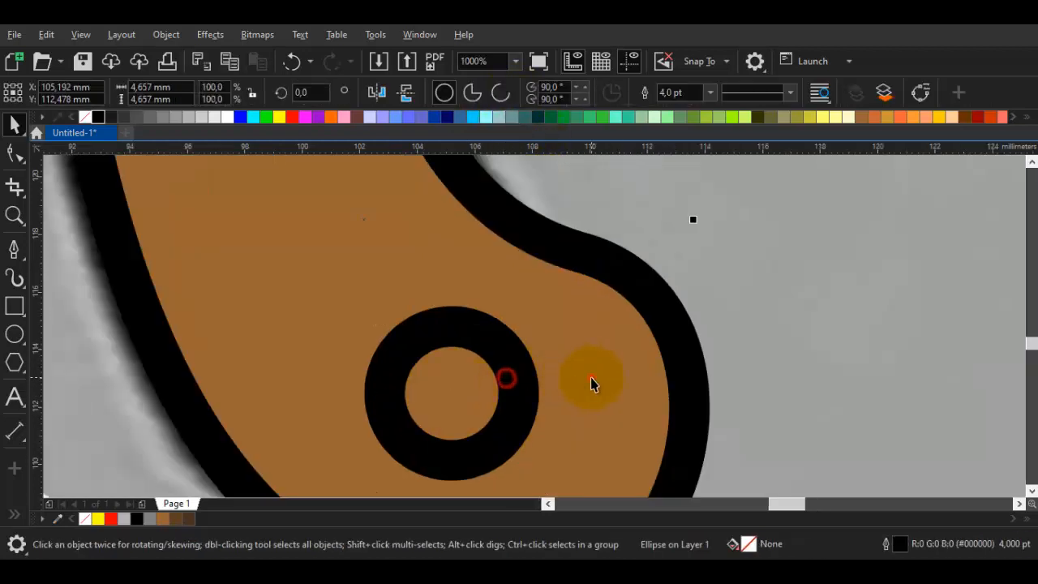
pyautogui.keyDown('shift'); pyautogui.click(591, 379); pyautogui.keyUp('shift')
pyautogui.click(503, 93)
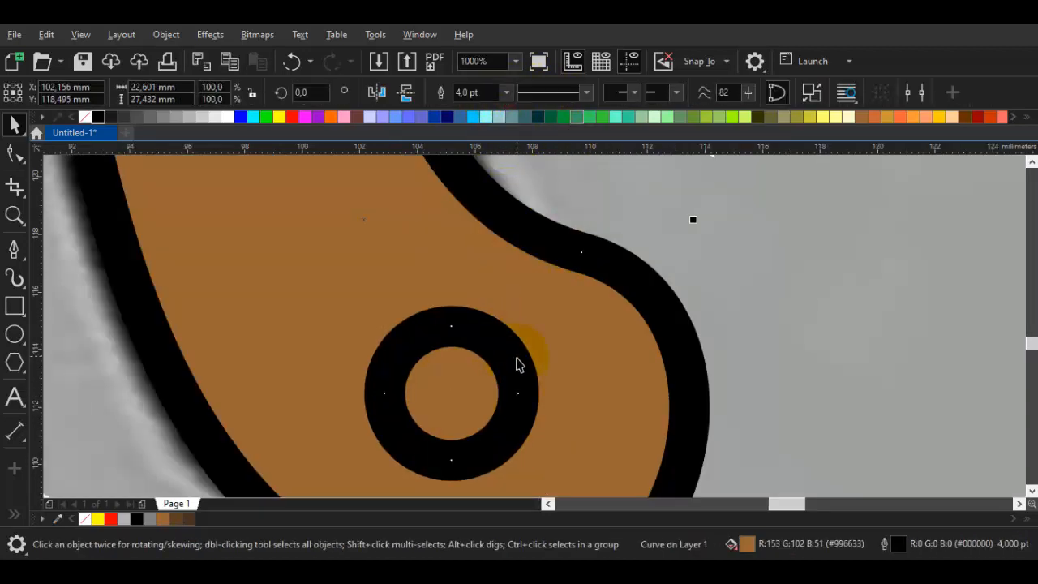
# - Enlarge the circle to about 5.9 mm, try moving it off the grip and undo that move
pyautogui.click(509, 365)
pyautogui.moveTo(529, 322); pyautogui.dragTo(557, 306)
pyautogui.moveTo(514, 355); pyautogui.dragTo(842, 349)
pyautogui.hotkey('ctrl', 'z')
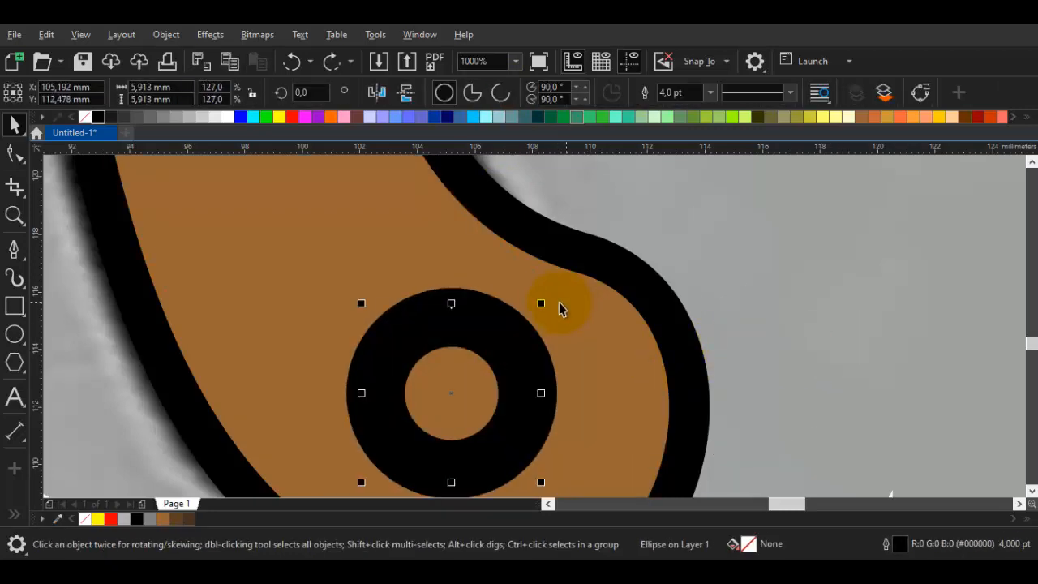
# - Cut the enlarged circle out of the dark handle shape behind the grip
pyautogui.scroll(-2, 544, 306)
pyautogui.moveTo(475, 167); pyautogui.dragTo(540, 433)
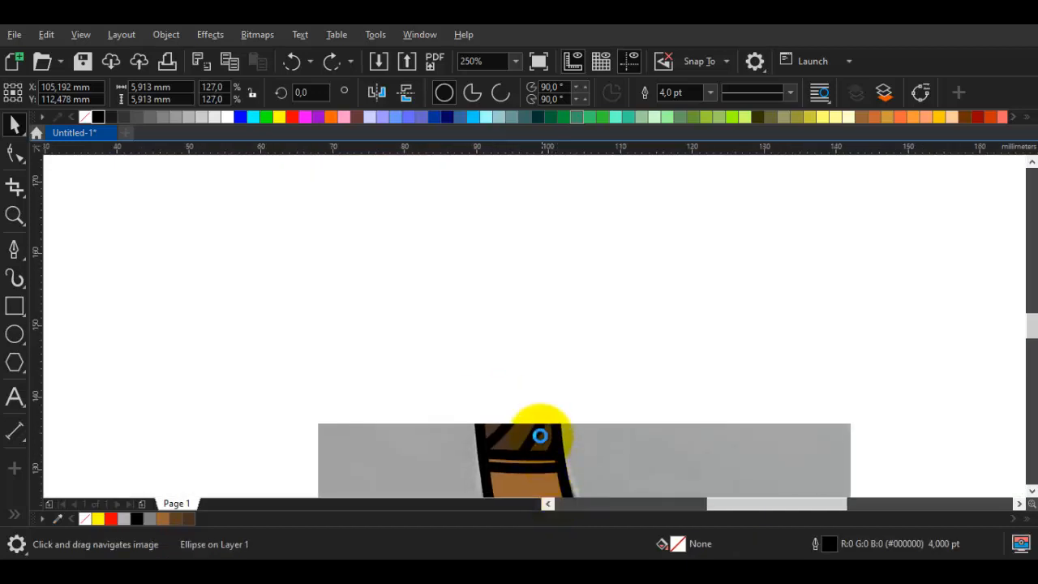
pyautogui.keyDown('shift'); pyautogui.click(547, 346); pyautogui.keyUp('shift')
pyautogui.click(620, 93)
pyautogui.scroll(-1, 614, 199)
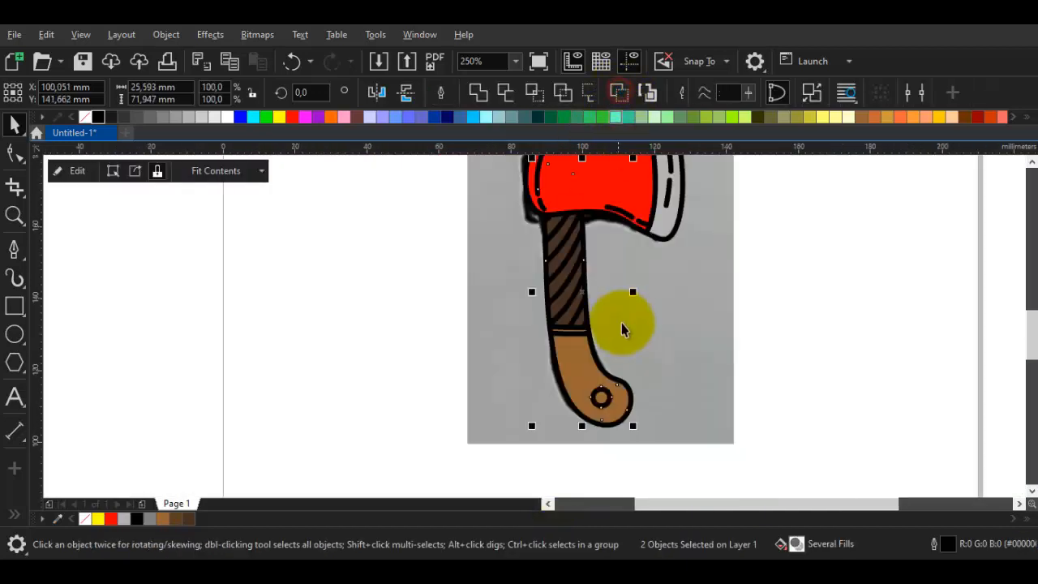
# - Move the grip aside to check the hole behind it, then undo the move, the handle cut and the circle enlargement
pyautogui.moveTo(597, 378); pyautogui.dragTo(565, 324)
pyautogui.scroll(2, 563, 323)
pyautogui.moveTo(588, 377); pyautogui.dragTo(834, 344)
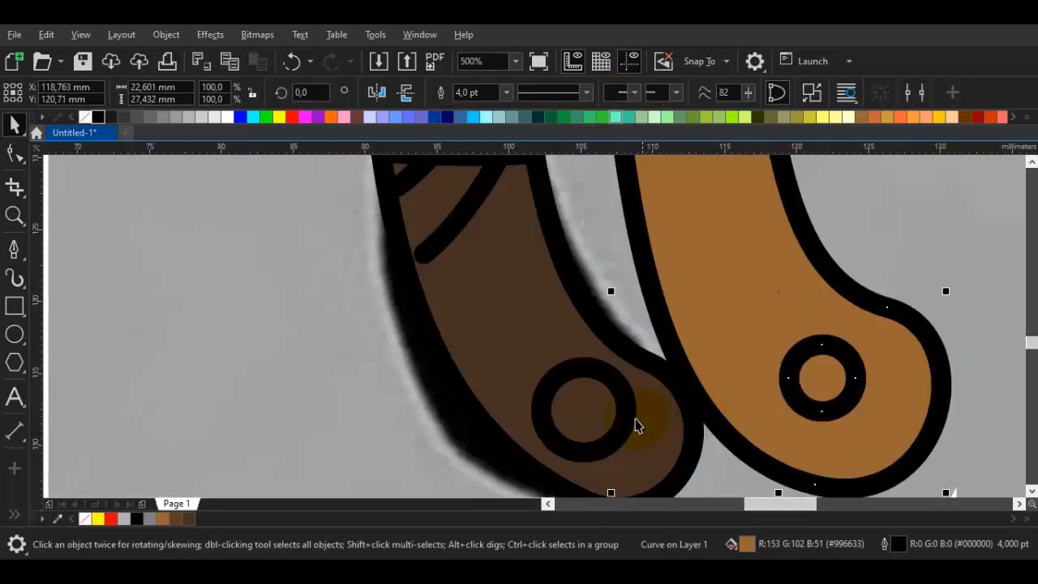
pyautogui.hotkey('ctrl', 'z')
pyautogui.hotkey('ctrl', 'z')
pyautogui.hotkey('ctrl', 'z')
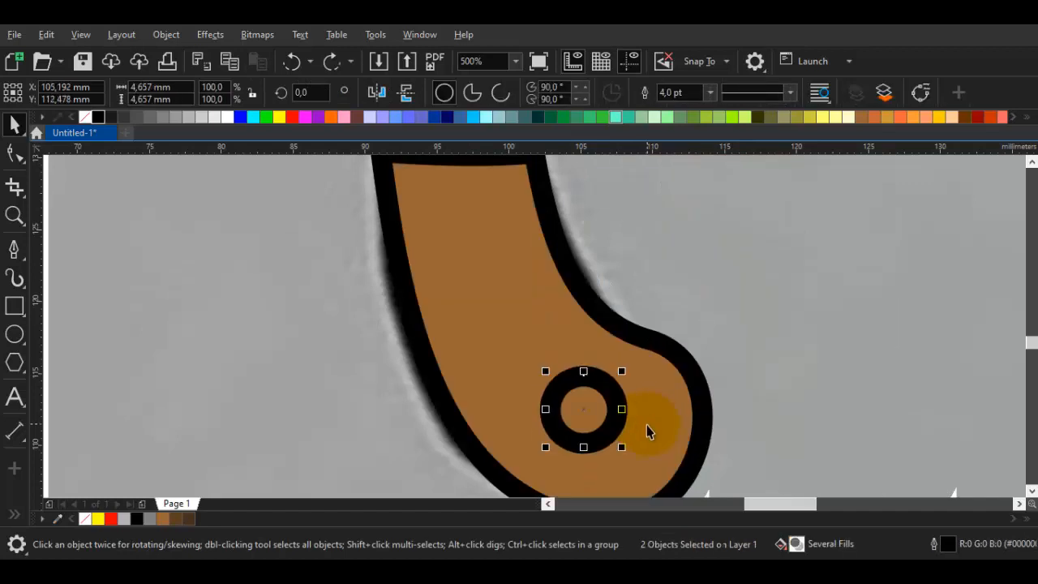
# - Select the small circle together with the grip and cut the circle out of the grip
pyautogui.keyDown('shift'); pyautogui.click(542, 333); pyautogui.keyUp('shift')
pyautogui.press('Escape')
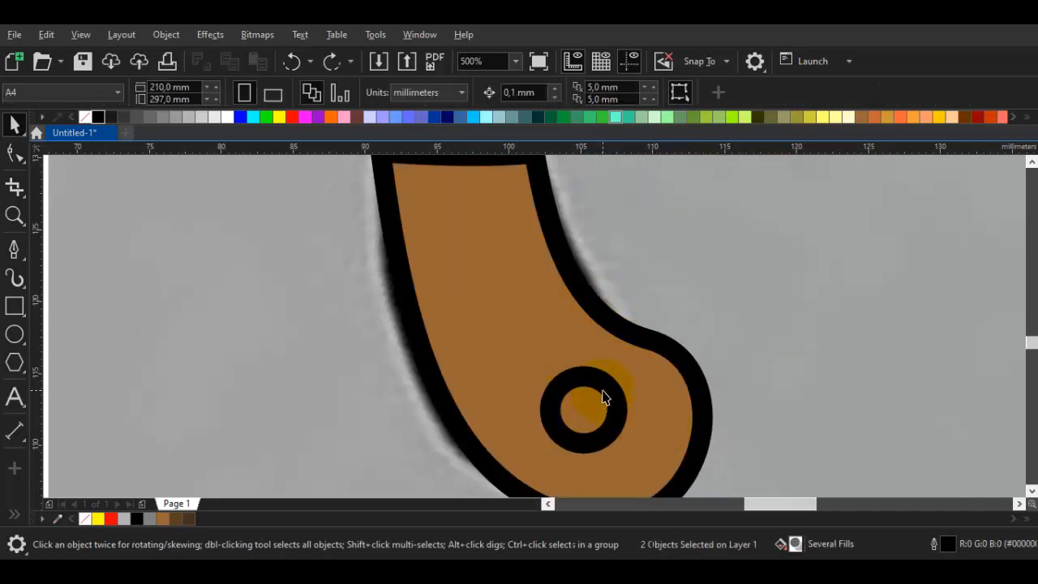
pyautogui.moveTo(604, 392); pyautogui.dragTo(739, 370)
pyautogui.hotkey('ctrl', 'z')
pyautogui.keyDown('shift'); pyautogui.click(529, 291); pyautogui.keyUp('shift')
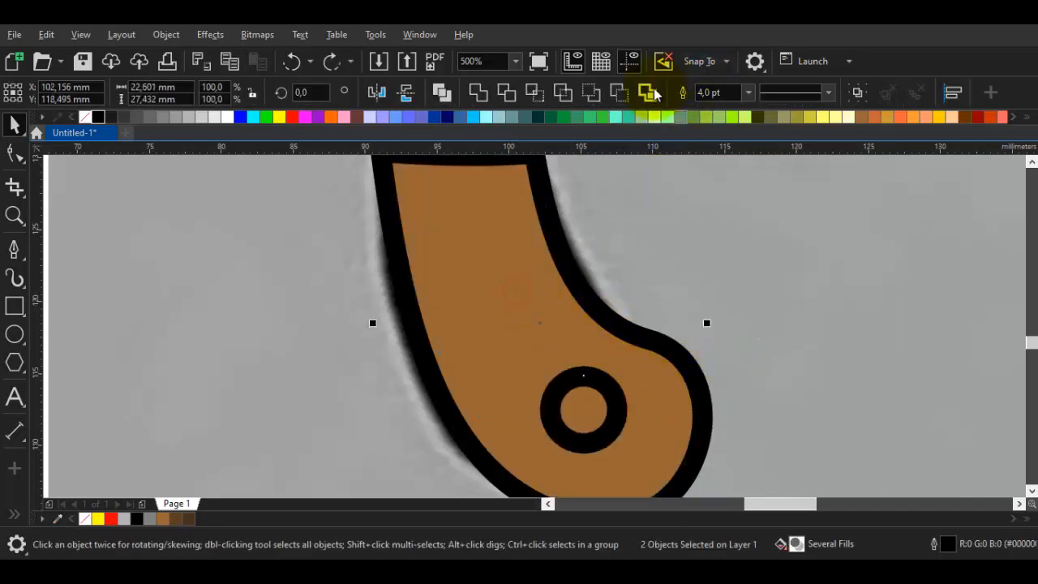
pyautogui.click(619, 95)
# - Move the cut grip away from the handle to inspect its hole and return it to its place
pyautogui.scroll(-2, 739, 335)
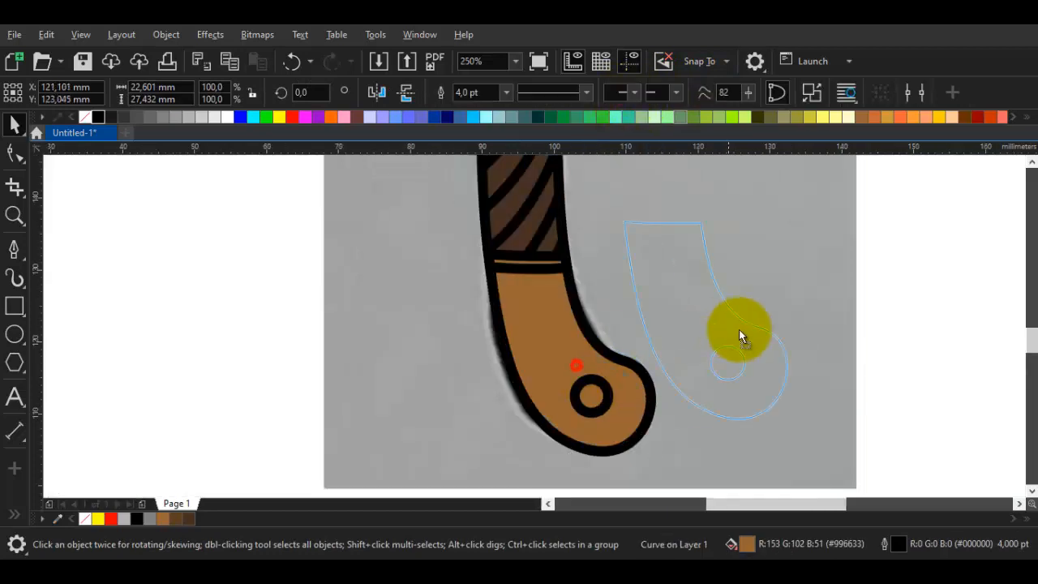
pyautogui.moveTo(753, 341); pyautogui.dragTo(588, 372)
pyautogui.doubleClick(586, 359)
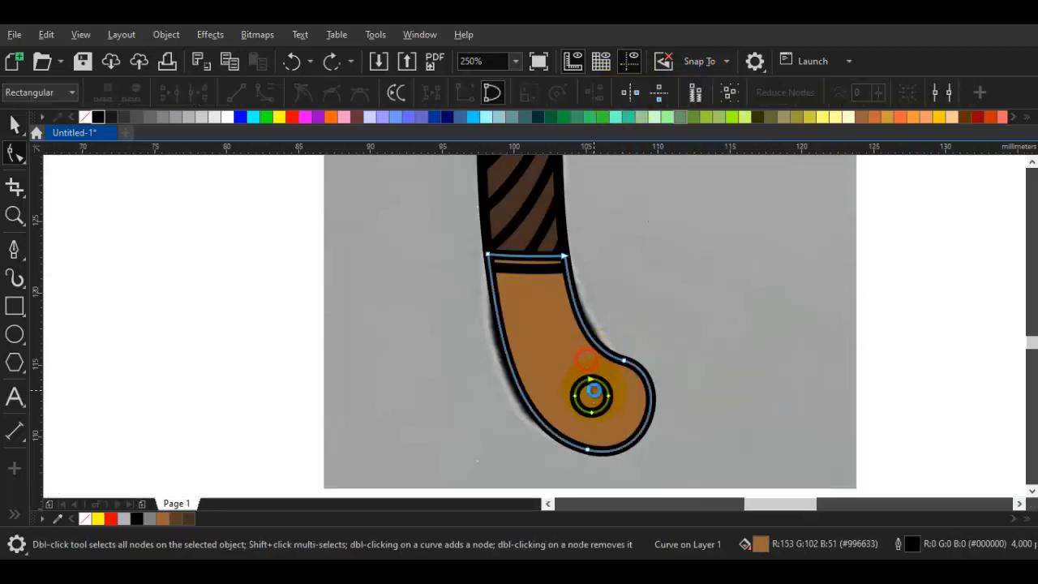
pyautogui.scroll(2, 596, 396)
pyautogui.press('space')
pyautogui.press('Escape')
pyautogui.moveTo(571, 329); pyautogui.dragTo(810, 331)
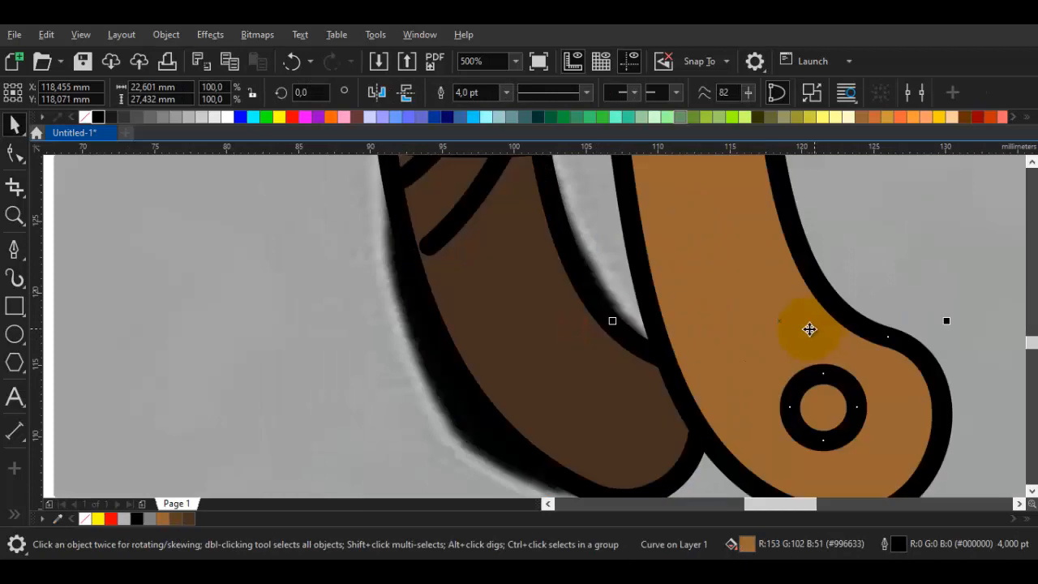
pyautogui.hotkey('ctrl', 'z')
# - Delete the nodes of the circular hole in the grip with the Shape tool
pyautogui.doubleClick(569, 340)
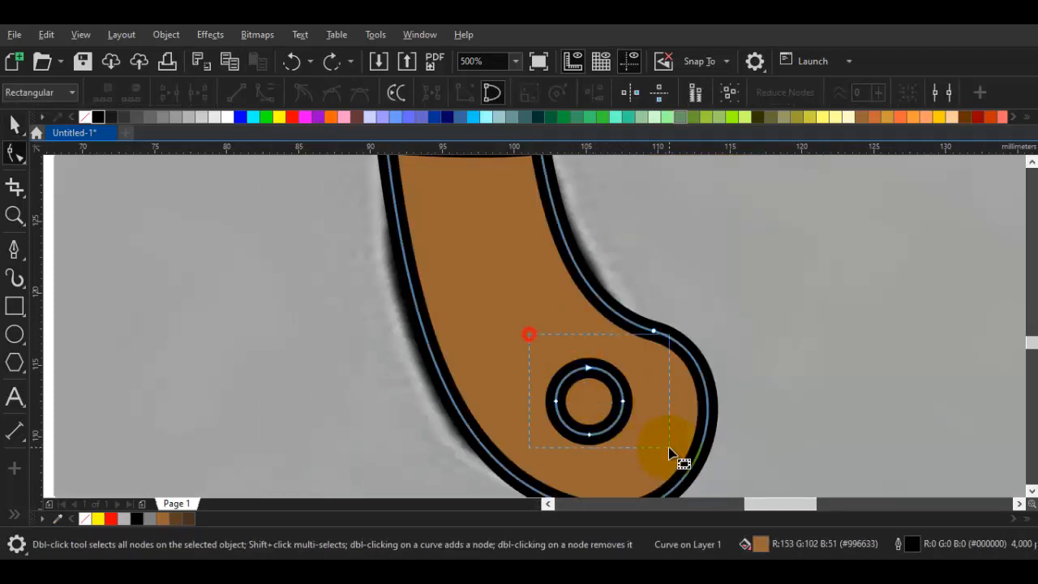
pyautogui.moveTo(668, 447); pyautogui.dragTo(593, 362)
pyautogui.press('Delete')
pyautogui.scroll(-2, 645, 449)
pyautogui.press('space')
pyautogui.press('Escape')
pyautogui.scroll(2, 593, 365)
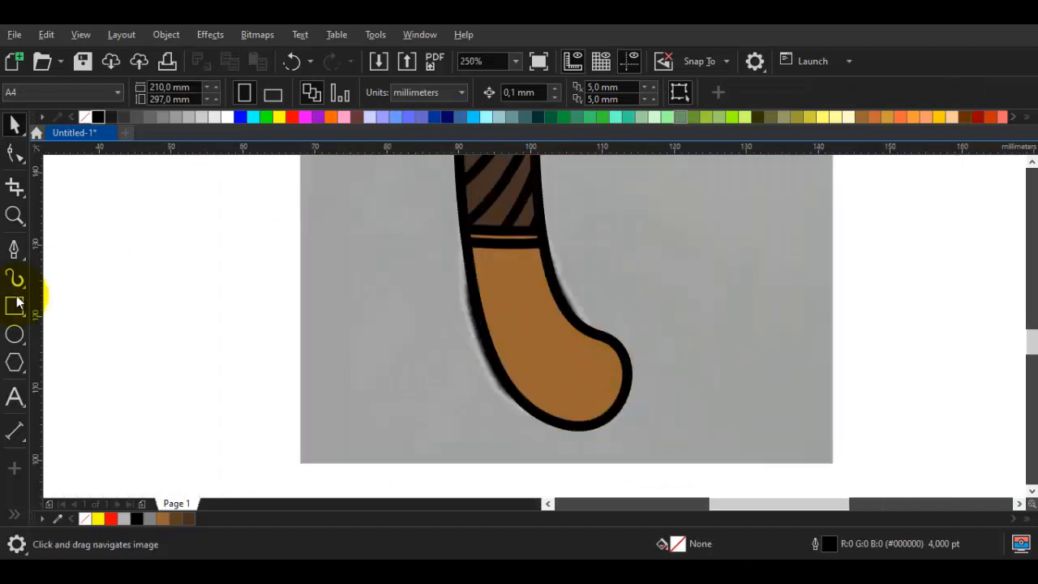
# - Draw a circle about 4.4 mm in diameter in the grip's rounded end and fill it with light gray #CCCCCC
pyautogui.click(15, 334)
pyautogui.scroll(2, 505, 364)
pyautogui.moveTo(580, 377); pyautogui.dragTo(600, 394)
pyautogui.press('space')
pyautogui.scroll(2, 602, 364)
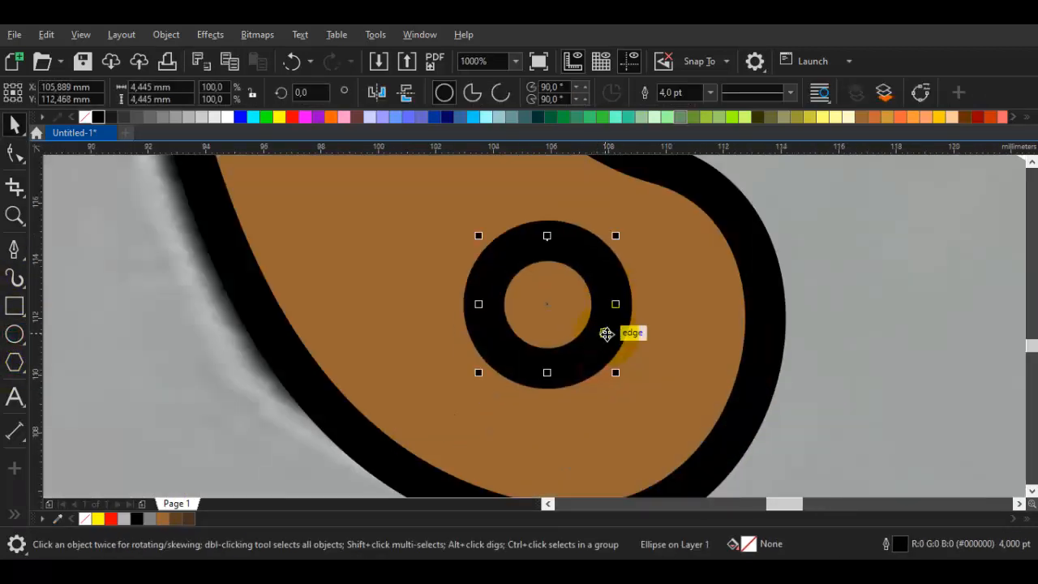
pyautogui.click(202, 120)
pyautogui.scroll(-6, 591, 306)
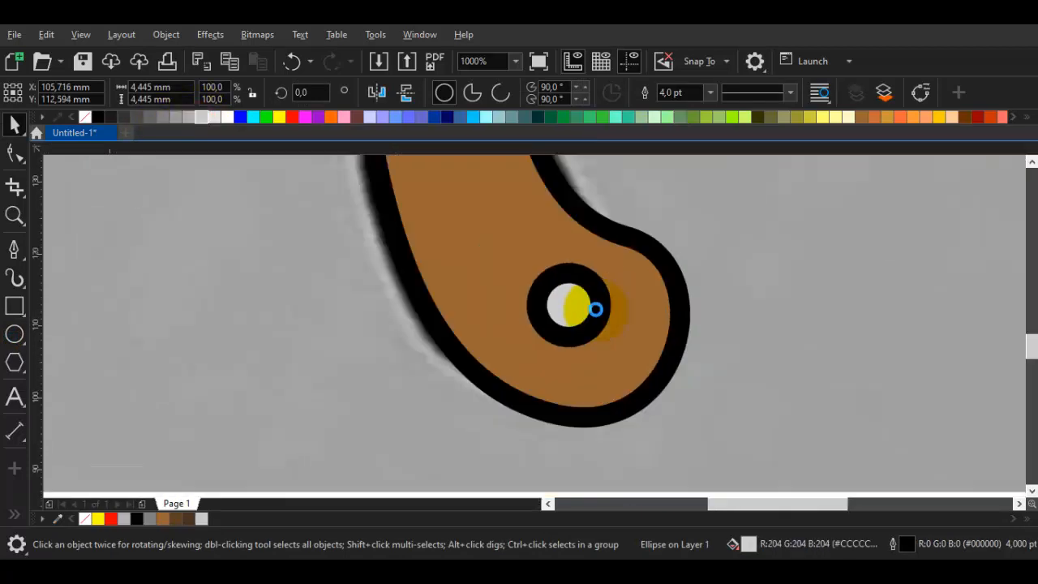
pyautogui.press('F7')
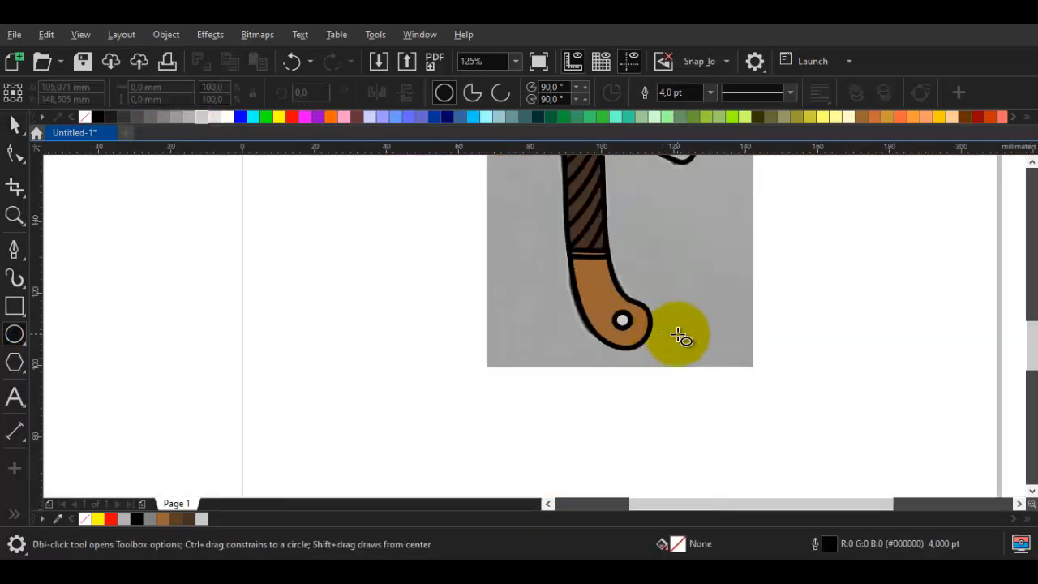
pyautogui.scroll(-2, 684, 334)
pyautogui.moveTo(683, 329); pyautogui.dragTo(651, 341)
pyautogui.scroll(2, 651, 341)
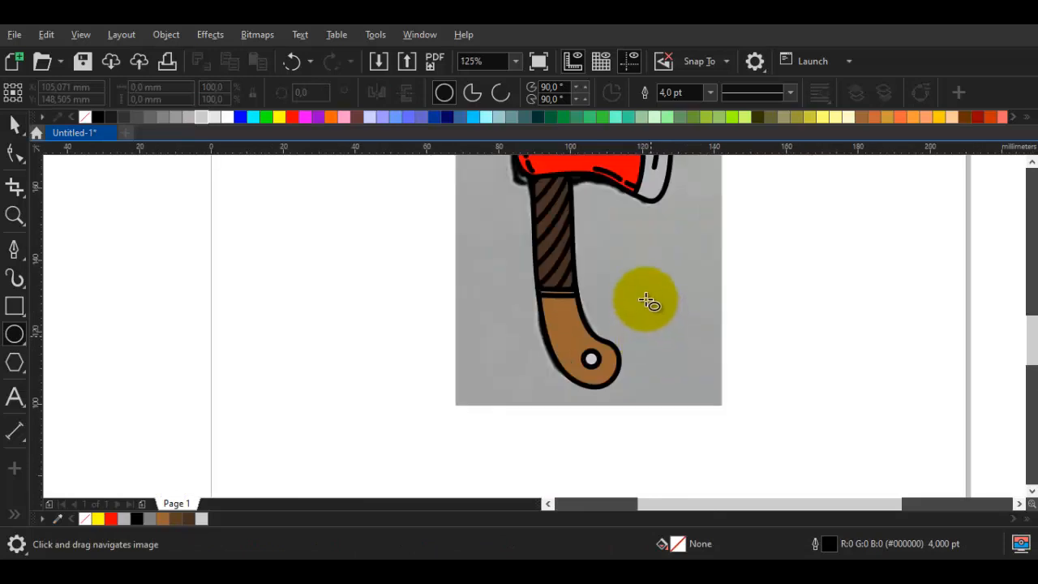
pyautogui.moveTo(647, 300); pyautogui.dragTo(645, 306)
pyautogui.scroll(2, 553, 356)
pyautogui.moveTo(560, 355); pyautogui.dragTo(515, 335)
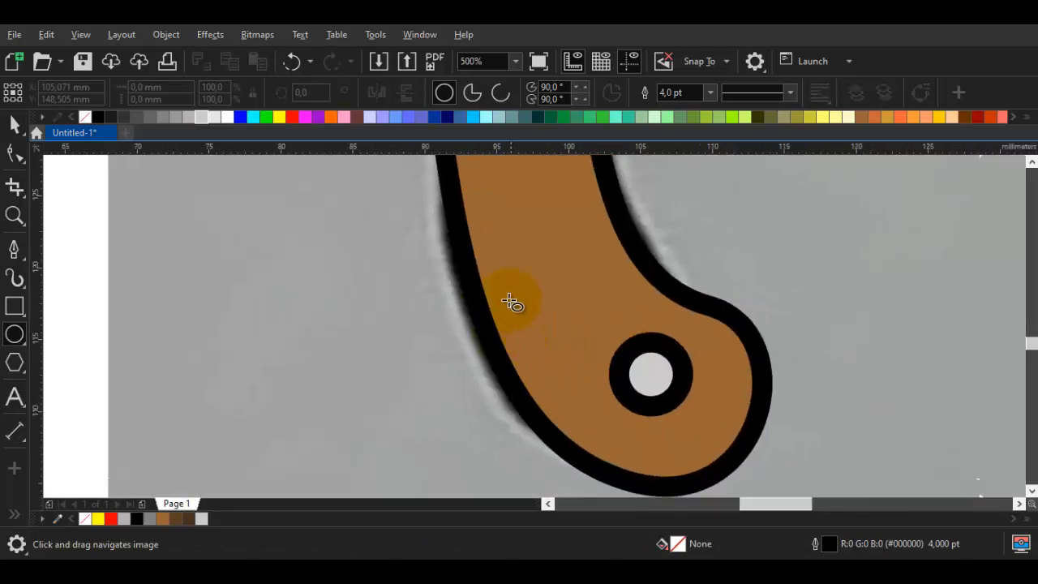
# - Draw a curved stroke about 9.9 mm long inside the grip's lower edge with the Pen tool
pyautogui.press('p')
pyautogui.moveTo(620, 451)
pyautogui.mouseDown()
pyautogui.moveTo(547, 405)
pyautogui.moveTo(577, 435)
pyautogui.moveTo(613, 440)
pyautogui.mouseUp()
pyautogui.press('space')
pyautogui.press('space')
pyautogui.moveTo(497, 373); pyautogui.dragTo(563, 440)
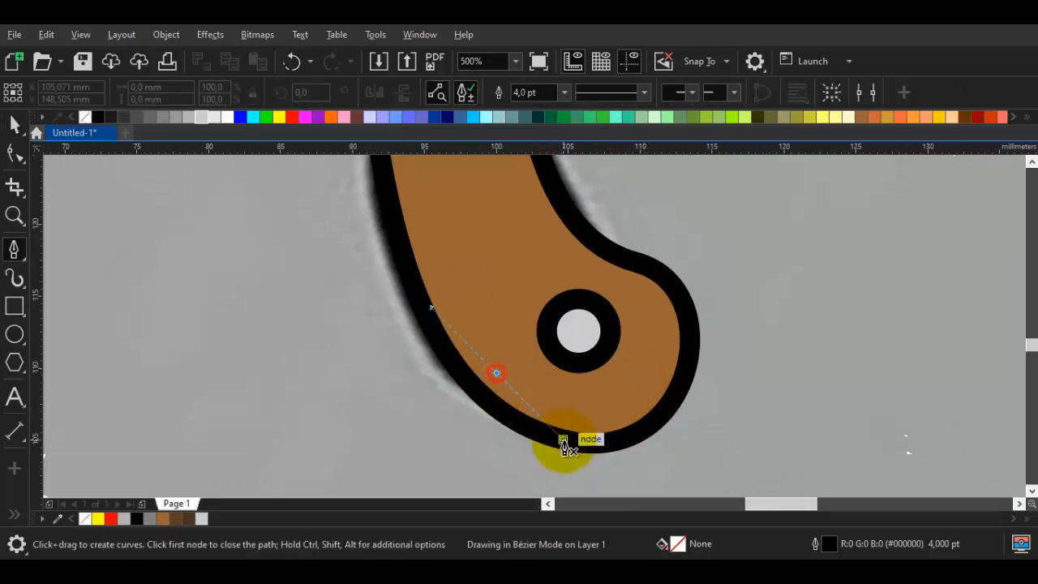
pyautogui.doubleClick(638, 400)
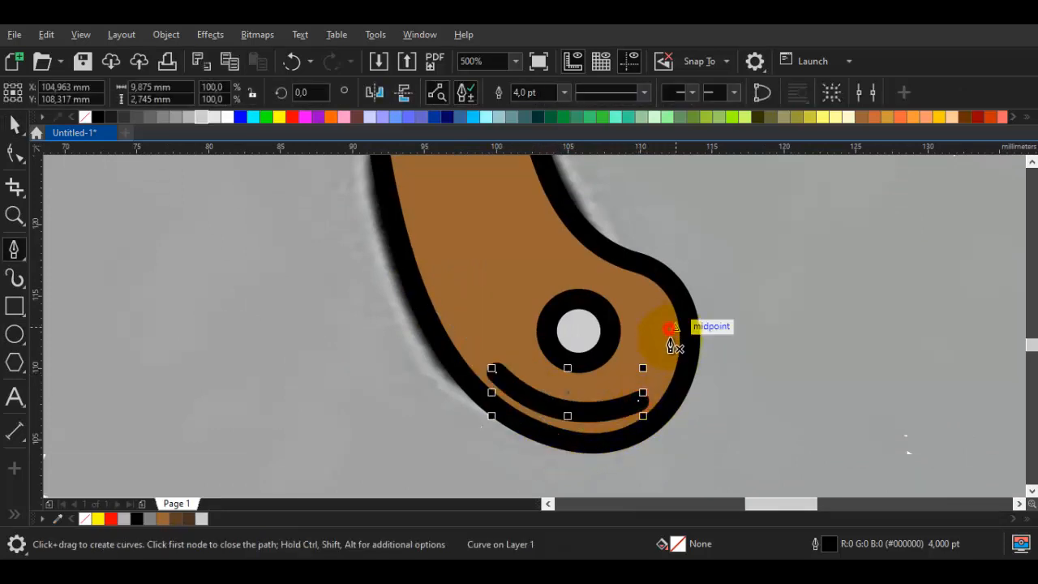
# - Draw a short curved stroke inside the grip's outer rounded edge and shift it slightly inward
pyautogui.moveTo(669, 335); pyautogui.dragTo(663, 372)
pyautogui.press('space')
pyautogui.press('space')
pyautogui.press('space')
pyautogui.press('space')
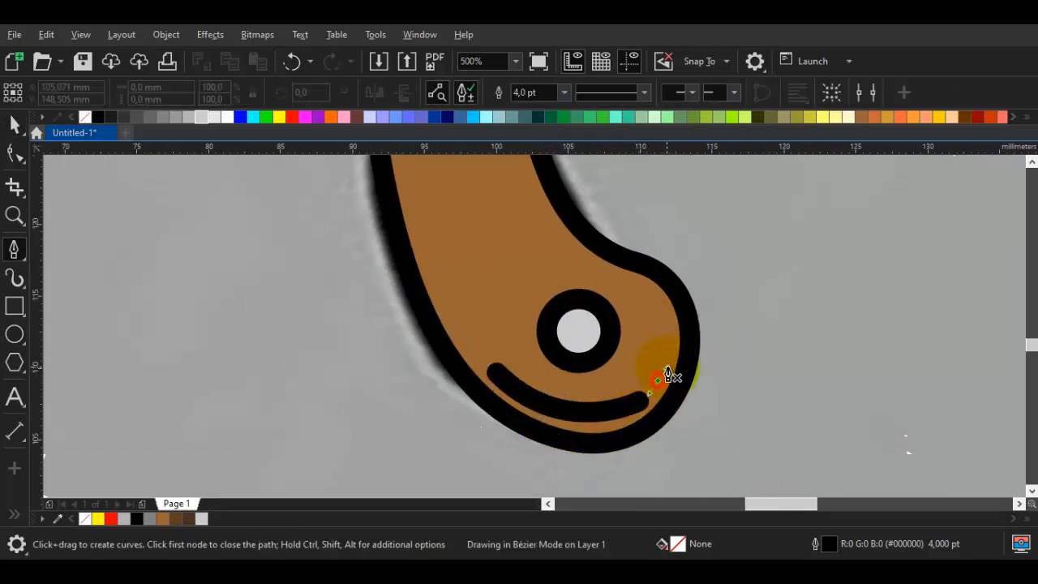
pyautogui.press('space')
pyautogui.scroll(1, 651, 380)
pyautogui.press('Escape')
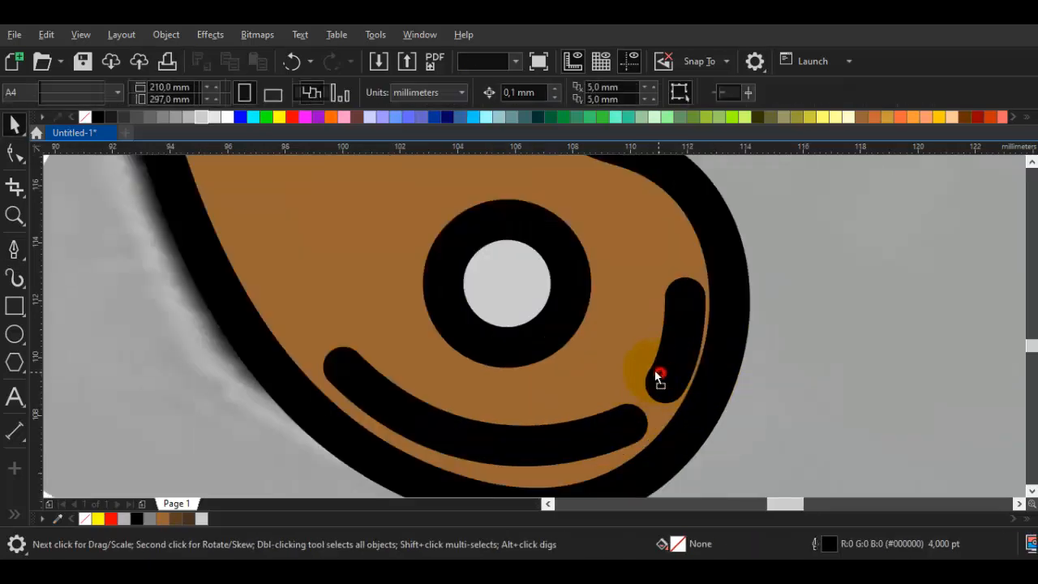
pyautogui.moveTo(659, 377); pyautogui.dragTo(650, 374)
# - Reshape the long curved stroke inside the grip's lower edge with the Shape tool so it bows closer to the grip's outline
pyautogui.moveTo(618, 427)
pyautogui.mouseDown()
pyautogui.moveTo(607, 420)
pyautogui.moveTo(627, 336)
pyautogui.mouseUp()
pyautogui.doubleClick(611, 424)
pyautogui.click(617, 417)
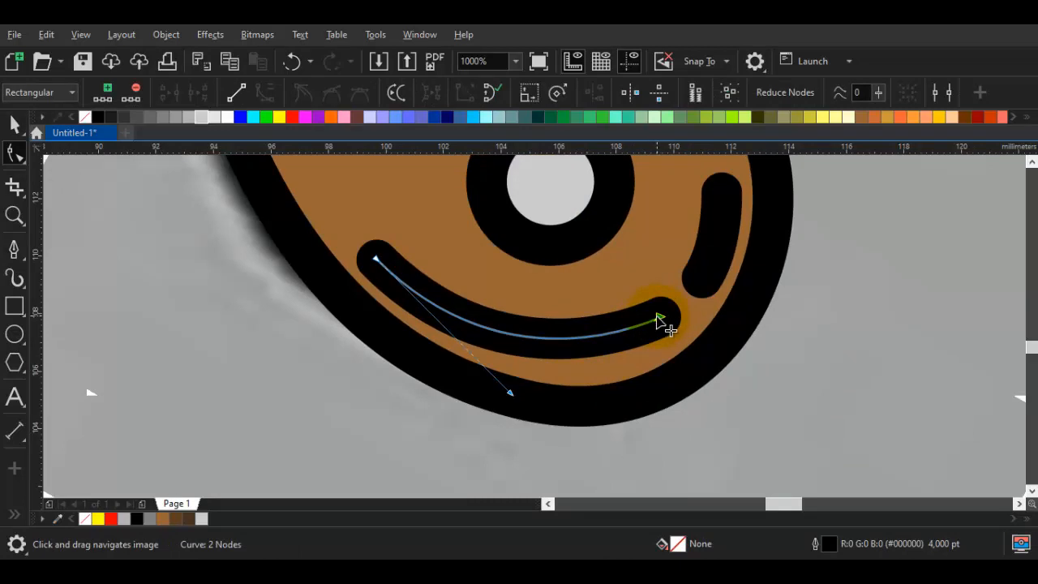
pyautogui.rightClick(659, 316)
pyautogui.click(560, 321)
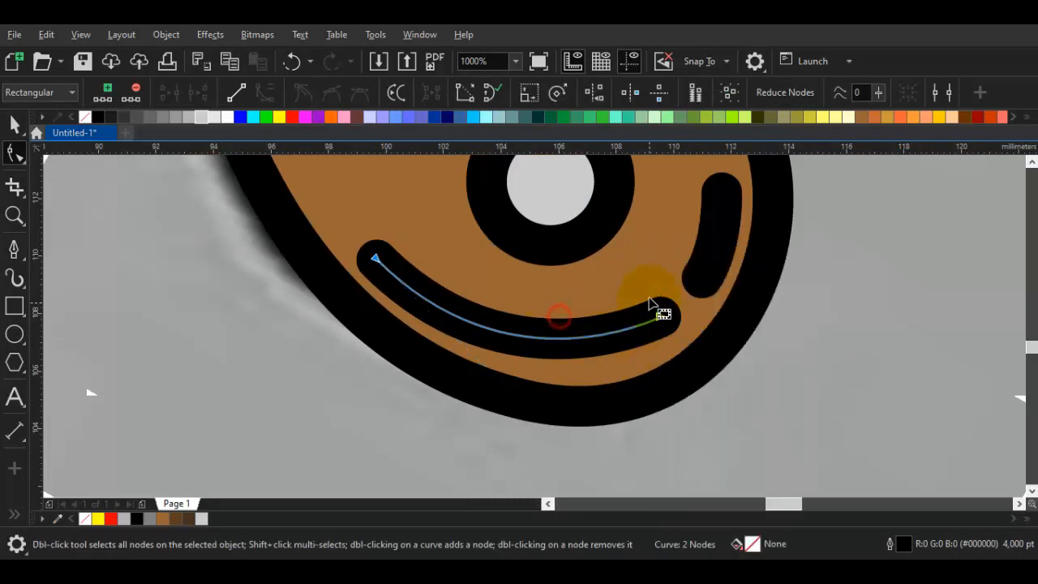
pyautogui.rightClick(643, 247)
pyautogui.click(597, 328)
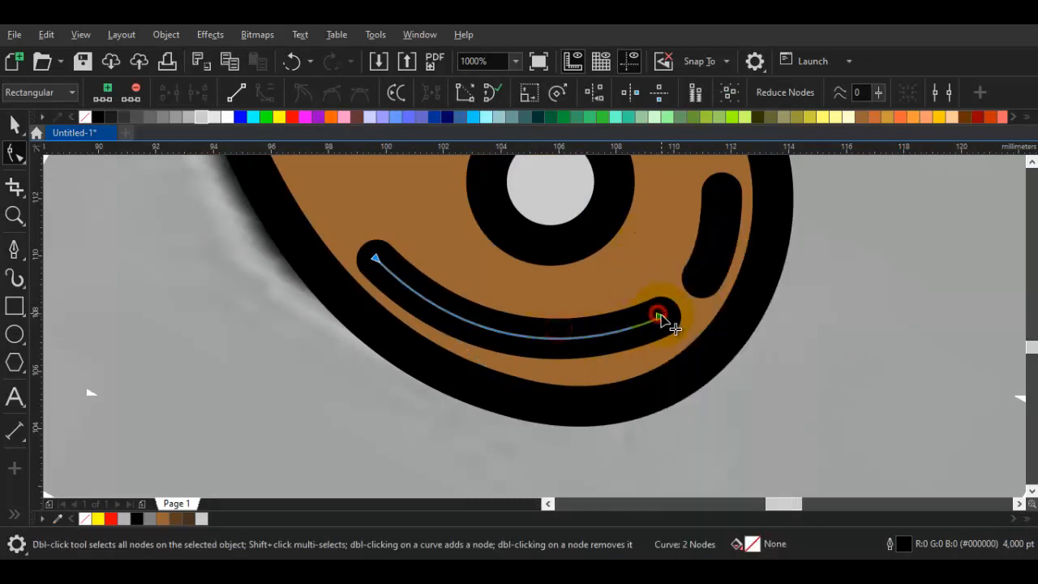
pyautogui.click(638, 330)
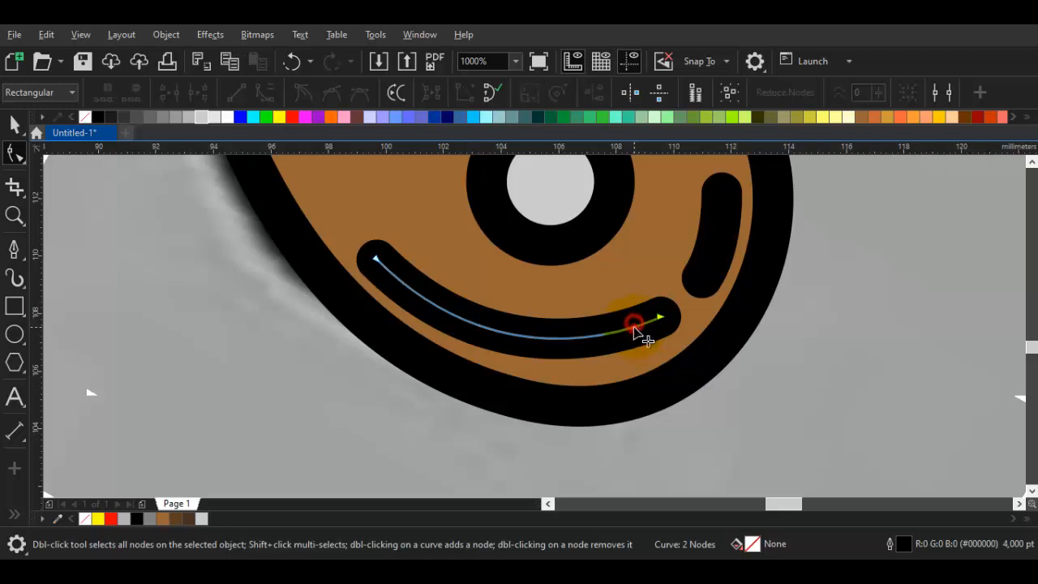
pyautogui.moveTo(633, 325); pyautogui.dragTo(649, 344)
pyautogui.moveTo(509, 406)
pyautogui.mouseDown()
pyautogui.moveTo(505, 390)
pyautogui.moveTo(514, 394)
pyautogui.mouseUp()
# - Adjust the end nodes and curvature of the short stroke inside the grip's outer rounded edge
pyautogui.click(699, 288)
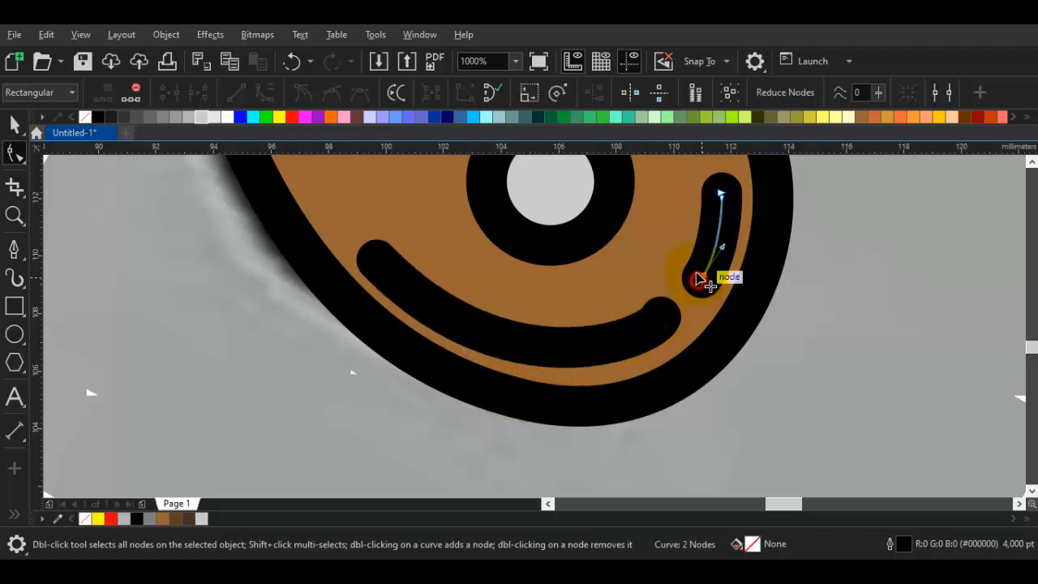
pyautogui.moveTo(700, 278); pyautogui.dragTo(697, 267)
pyautogui.moveTo(736, 219); pyautogui.dragTo(700, 265)
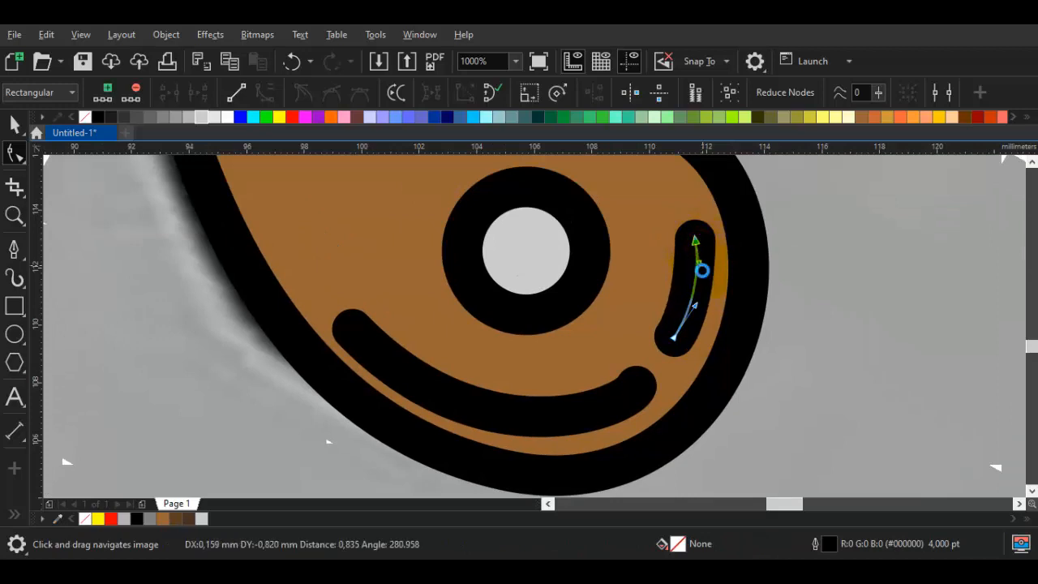
pyautogui.moveTo(698, 307); pyautogui.dragTo(691, 323)
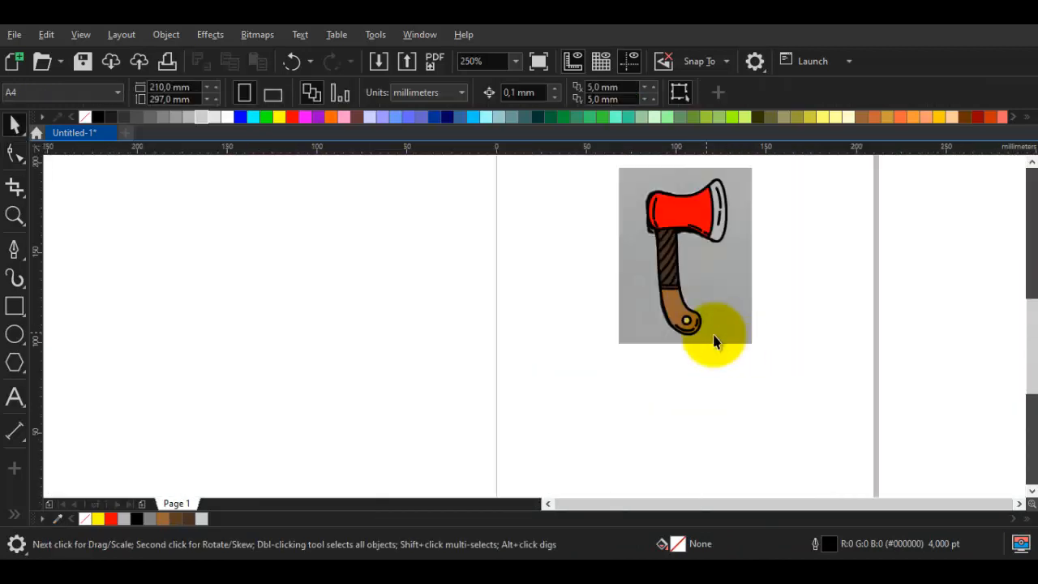
# - Shift the two curved strokes at the back of the red axe head slightly outward, closer to the head's outline
pyautogui.scroll(-1, 640, 301)
pyautogui.scroll(2, 642, 312)
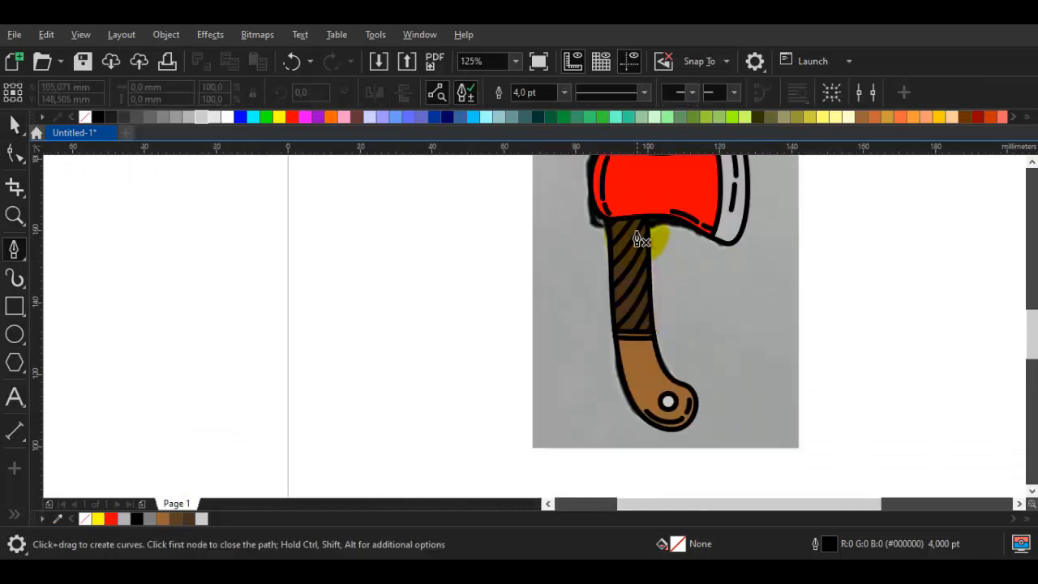
pyautogui.scroll(5, 639, 244)
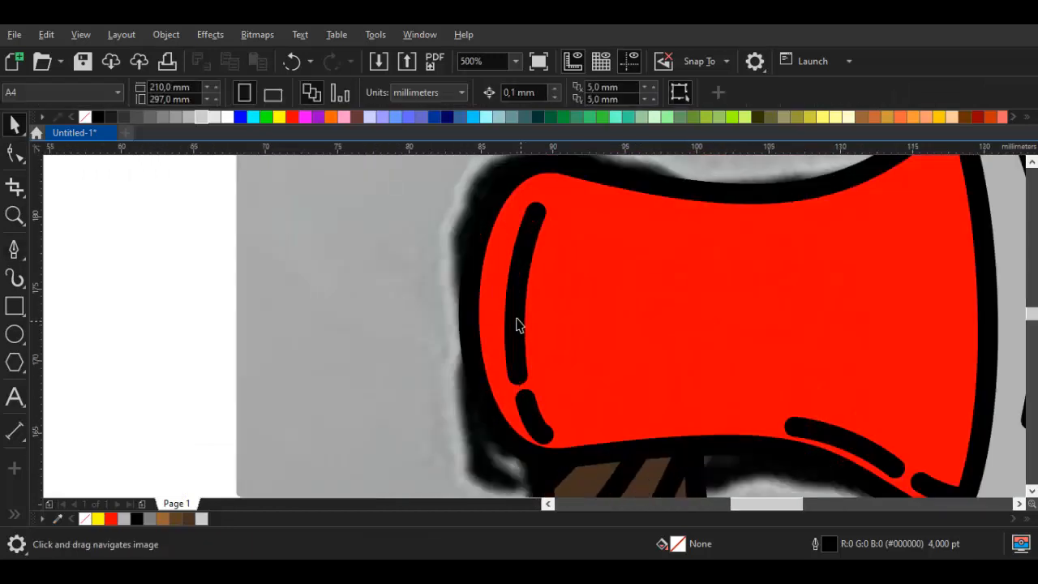
pyautogui.click(519, 325)
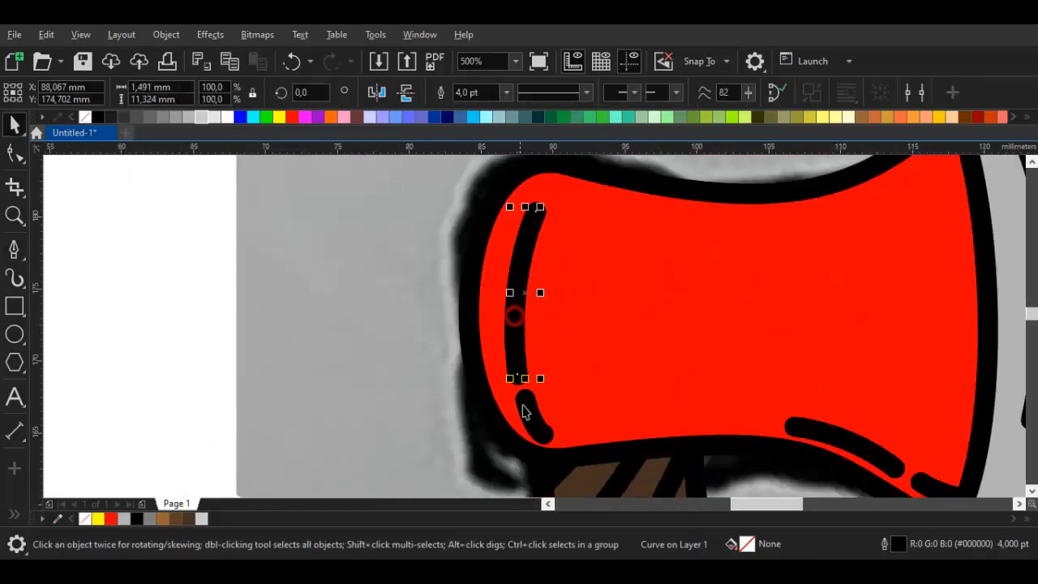
pyautogui.keyDown('shift'); pyautogui.click(527, 409); pyautogui.keyUp('shift')
pyautogui.moveTo(521, 351); pyautogui.dragTo(505, 343)
pyautogui.scroll(1, 506, 342)
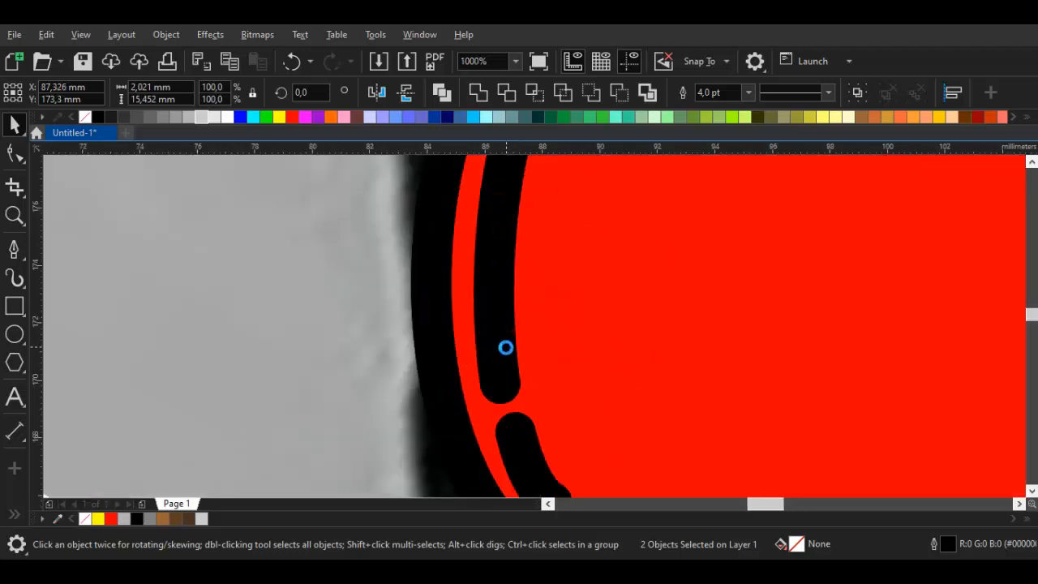
pyautogui.press('Escape')
# - Change the red axe head's uniform fill to the slightly darker red #DE0909
pyautogui.scroll(-4, 509, 348)
pyautogui.moveTo(570, 373); pyautogui.dragTo(494, 290)
pyautogui.click(682, 323)
pyautogui.scroll(1, 489, 312)
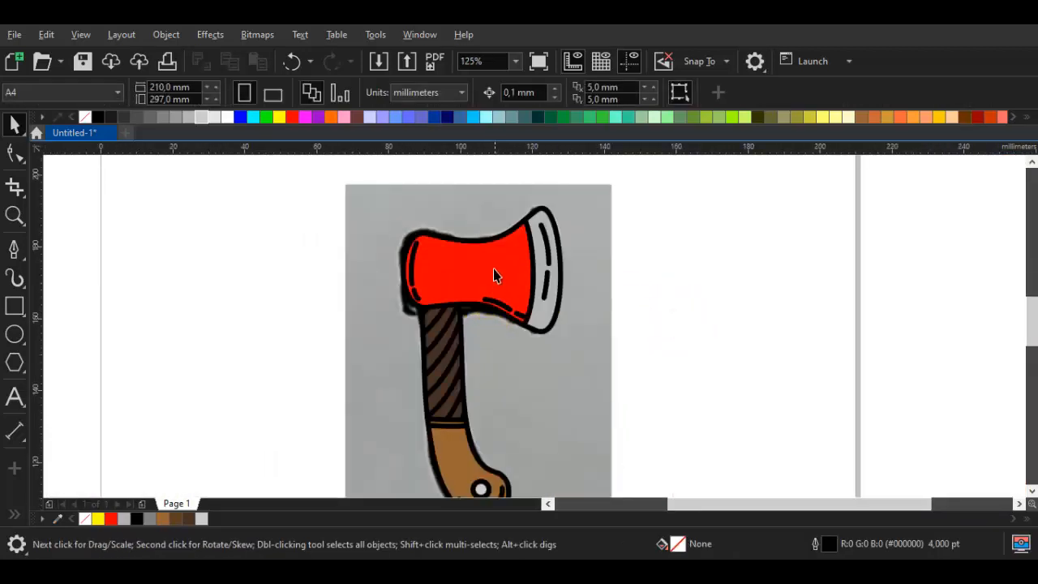
pyautogui.click(496, 276)
pyautogui.doubleClick(772, 547)
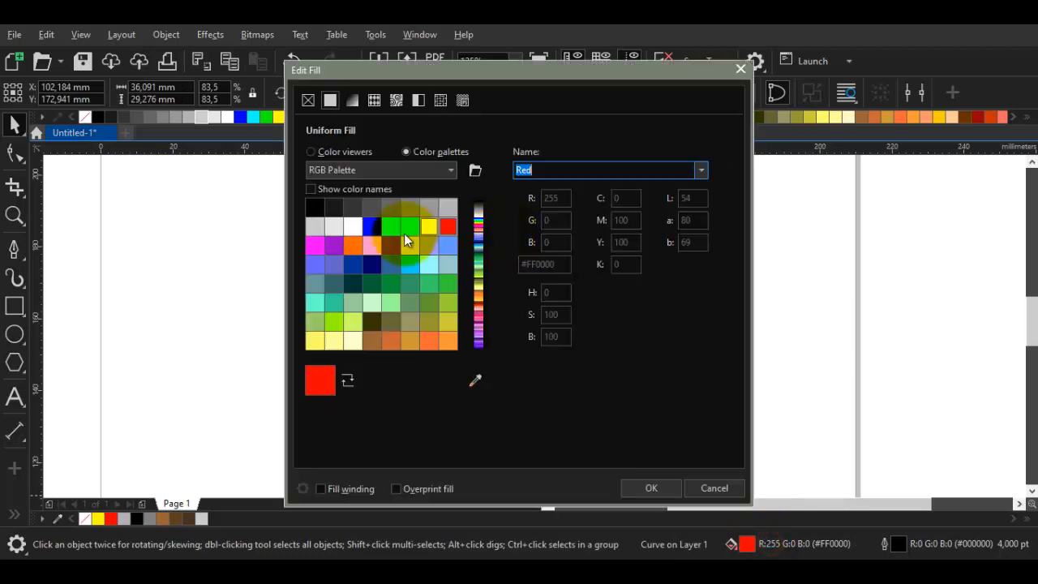
pyautogui.click(350, 152)
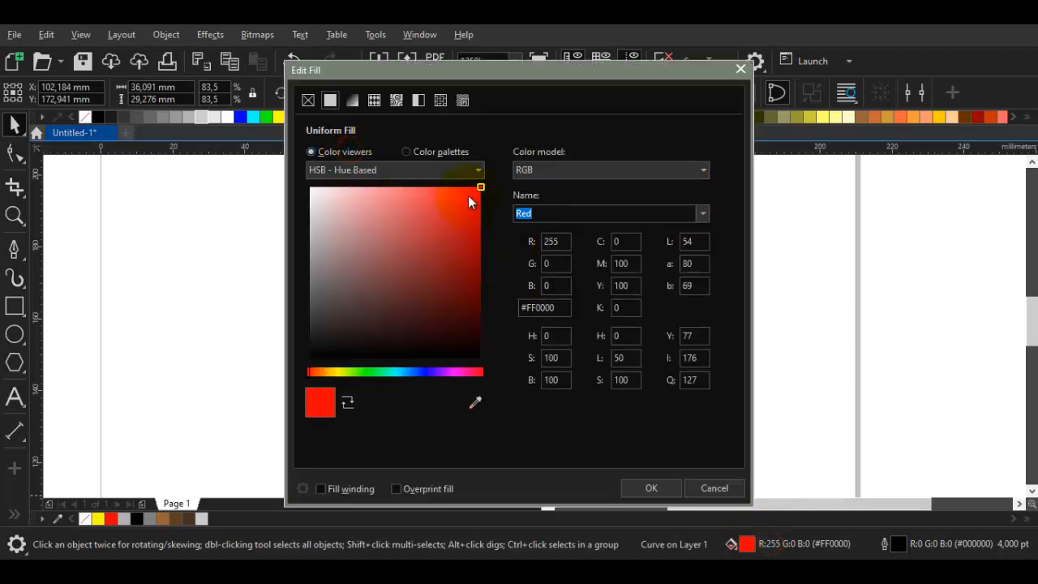
pyautogui.click(476, 202)
pyautogui.click(636, 487)
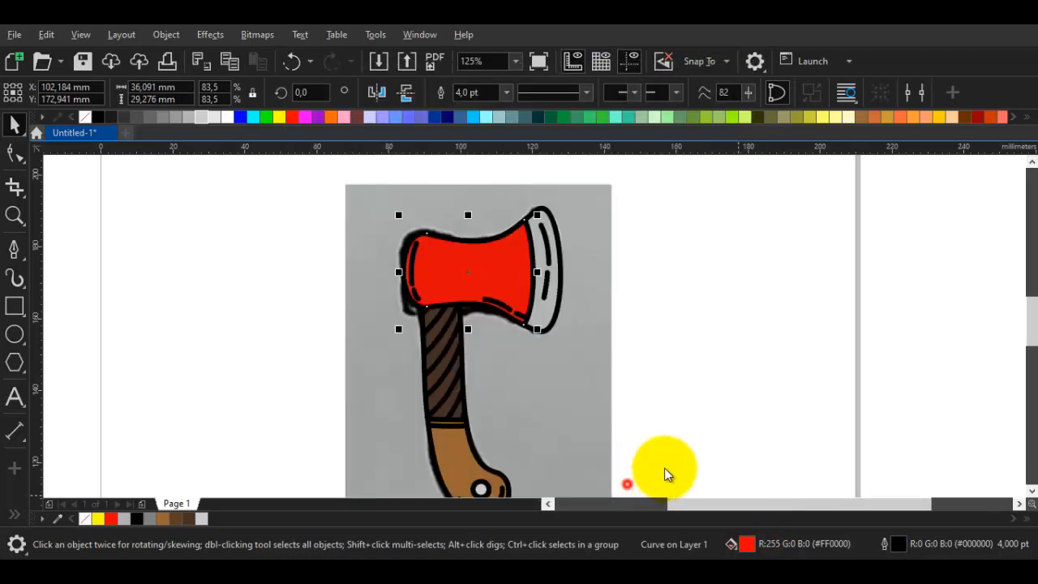
pyautogui.click(846, 384)
pyautogui.moveTo(654, 334); pyautogui.dragTo(674, 309)
pyautogui.scroll(-1, 555, 357)
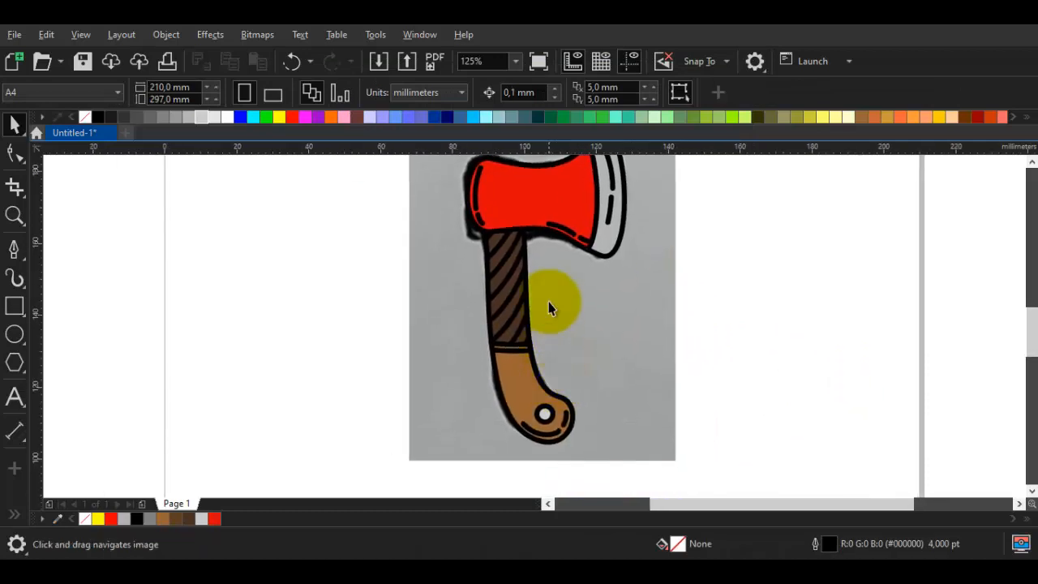
pyautogui.scroll(1, 518, 284)
pyautogui.scroll(1, 501, 270)
pyautogui.scroll(-1, 543, 297)
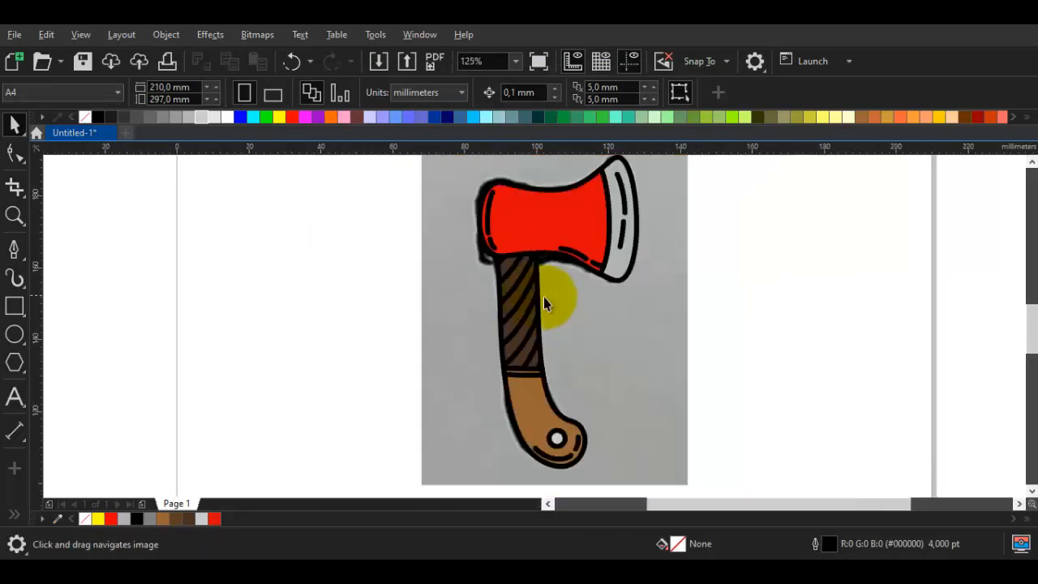
pyautogui.scroll(2, 631, 248)
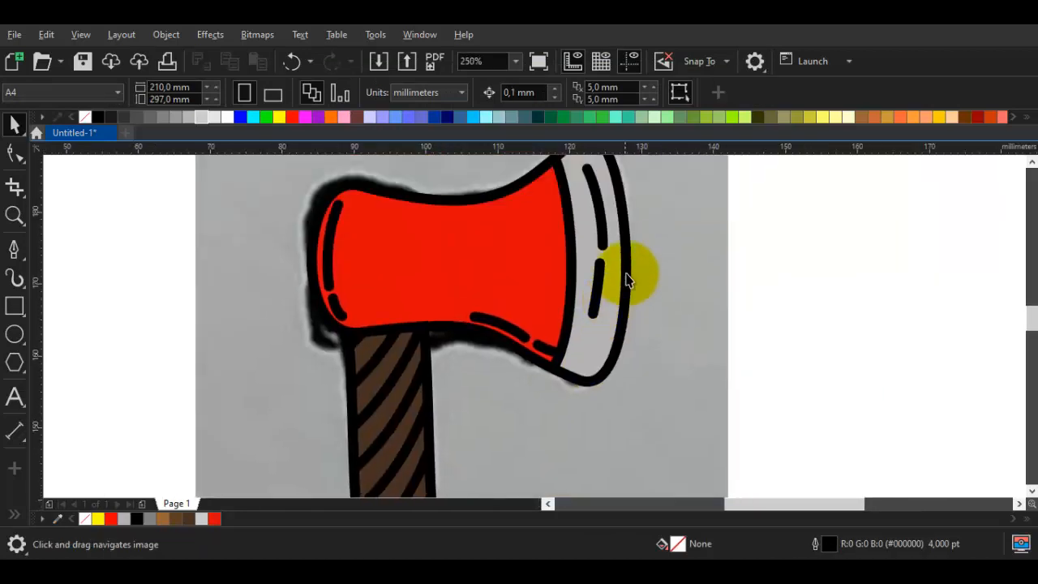
pyautogui.press('space')
pyautogui.click(616, 259)
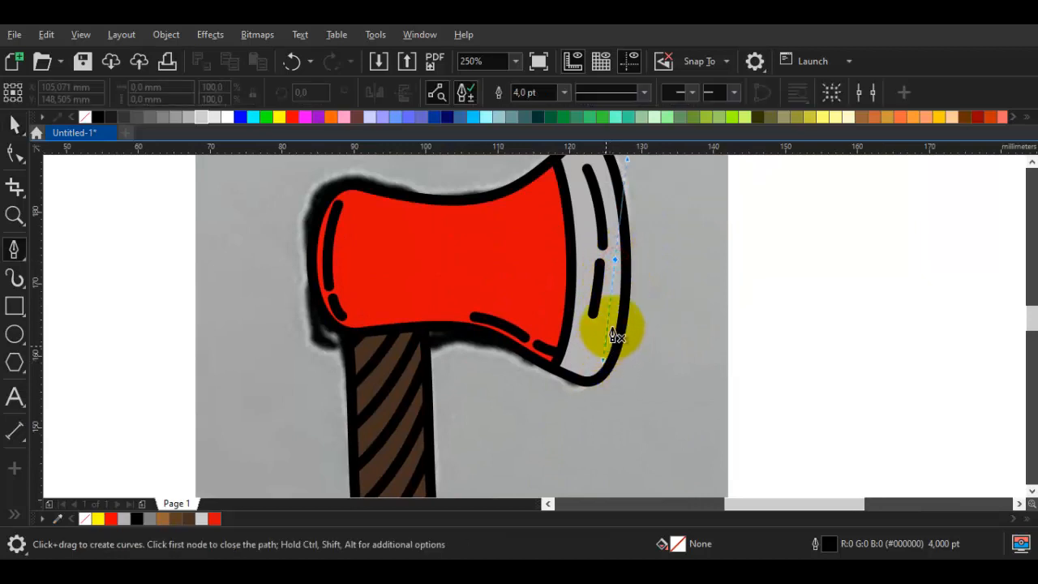
pyautogui.press('Escape')
pyautogui.moveTo(626, 185); pyautogui.dragTo(621, 274)
pyautogui.press('space')
pyautogui.moveTo(570, 211); pyautogui.dragTo(591, 233)
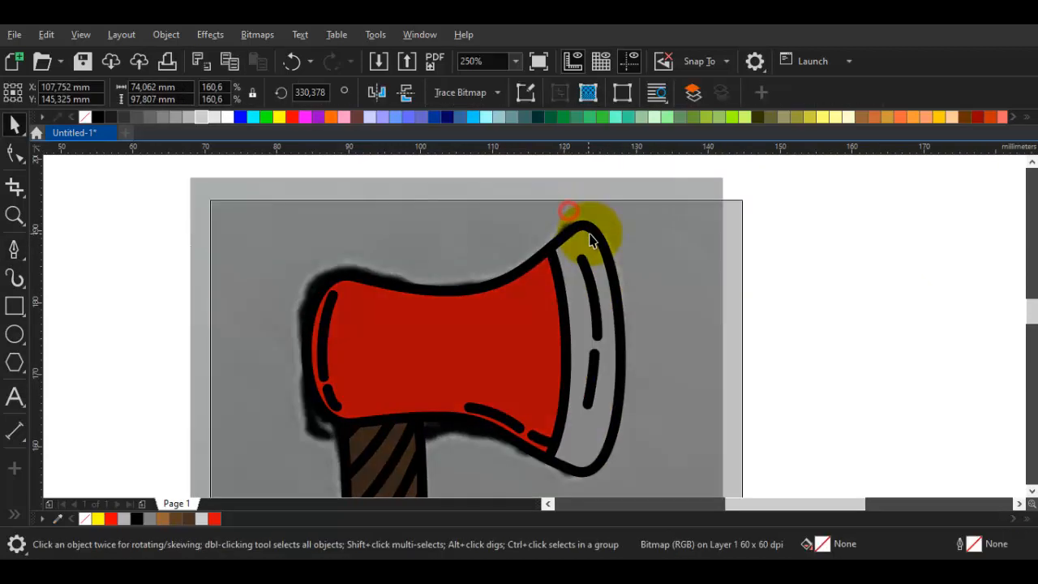
pyautogui.hotkey('ctrl', 'z')
# - Intersect the gray blade shape with a duplicate shifted slightly inward from the cutting edge, and delete the duplicate
pyautogui.moveTo(607, 270); pyautogui.dragTo(594, 262)
pyautogui.rightClick(593, 262)
pyautogui.scroll(2, 602, 428)
pyautogui.keyDown('shift'); pyautogui.click(630, 437); pyautogui.keyUp('shift')
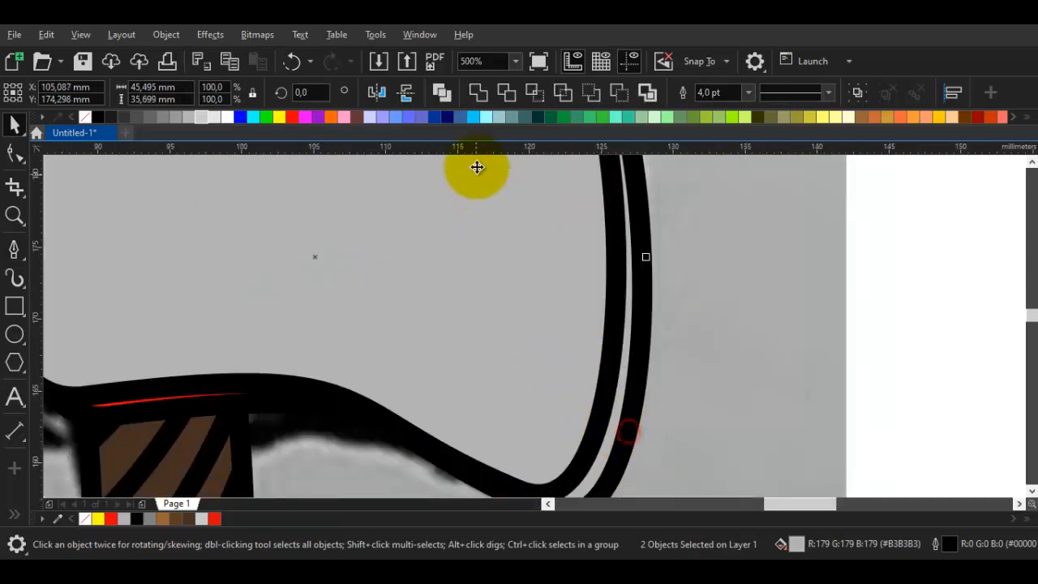
pyautogui.rightClick(508, 261)
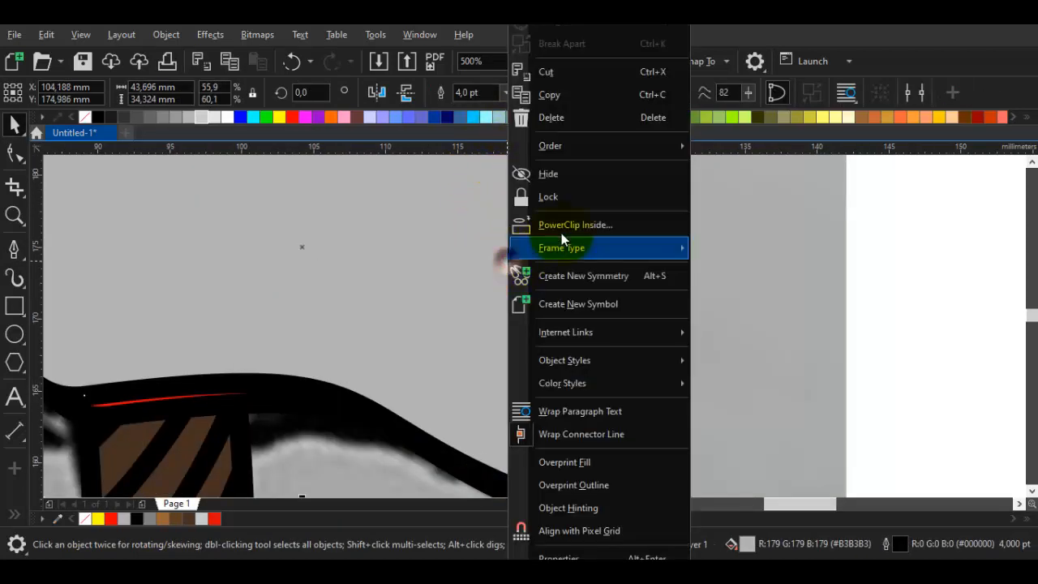
pyautogui.click(567, 117)
# - Fill the intersected inner blade shape with gray #999999 and the outer blade shape with light gray #E6E6E6
pyautogui.moveTo(634, 395); pyautogui.dragTo(595, 322)
pyautogui.hotkey('ctrl', 'z')
pyautogui.moveTo(589, 365); pyautogui.dragTo(589, 381)
pyautogui.click(174, 116)
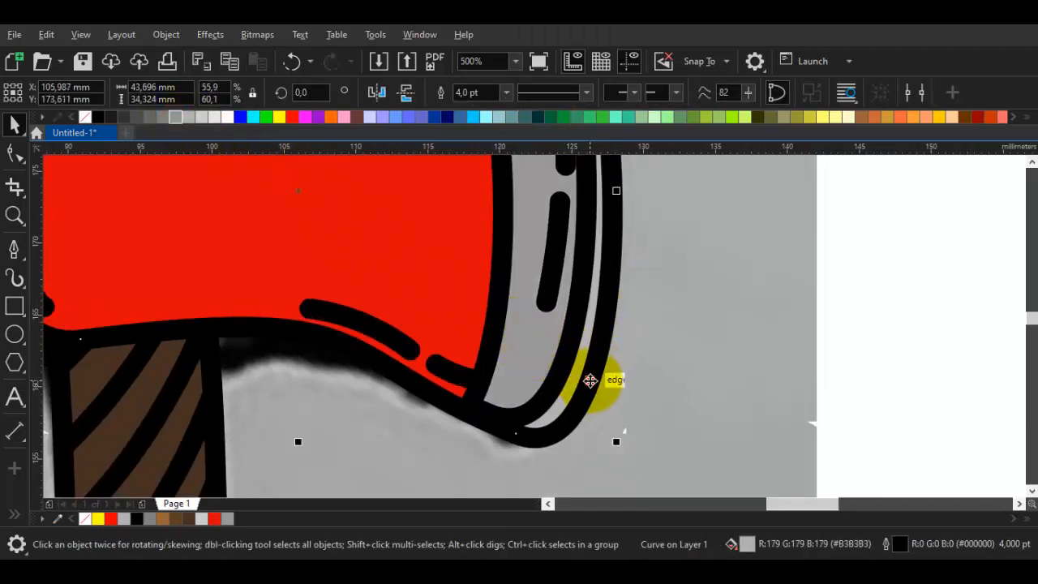
pyautogui.click(216, 122)
pyautogui.scroll(-3, 651, 347)
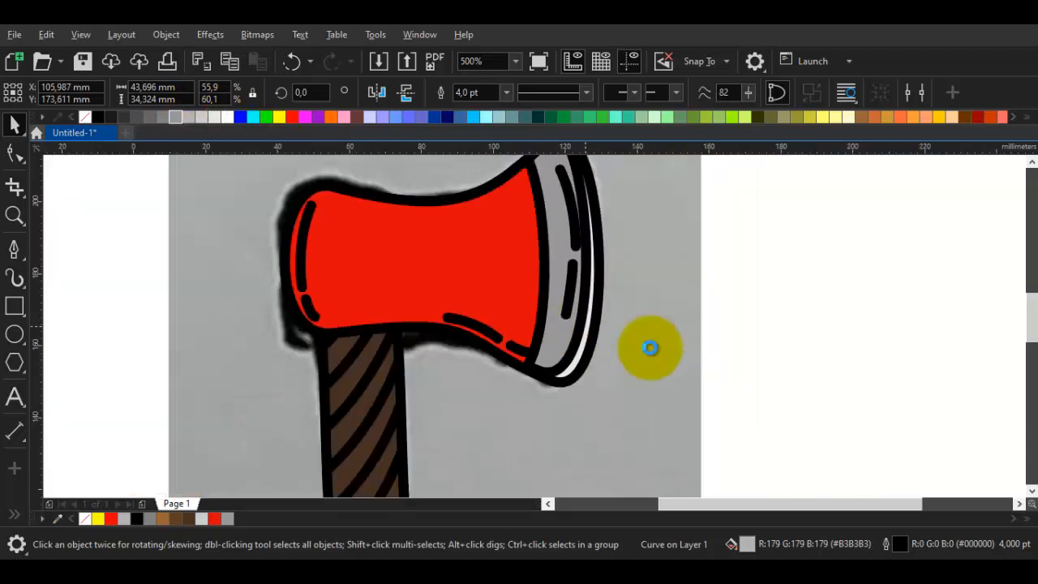
pyautogui.click(744, 357)
# - Remove the outline from the #999999 inner blade shape
pyautogui.scroll(2, 616, 338)
pyautogui.click(584, 330)
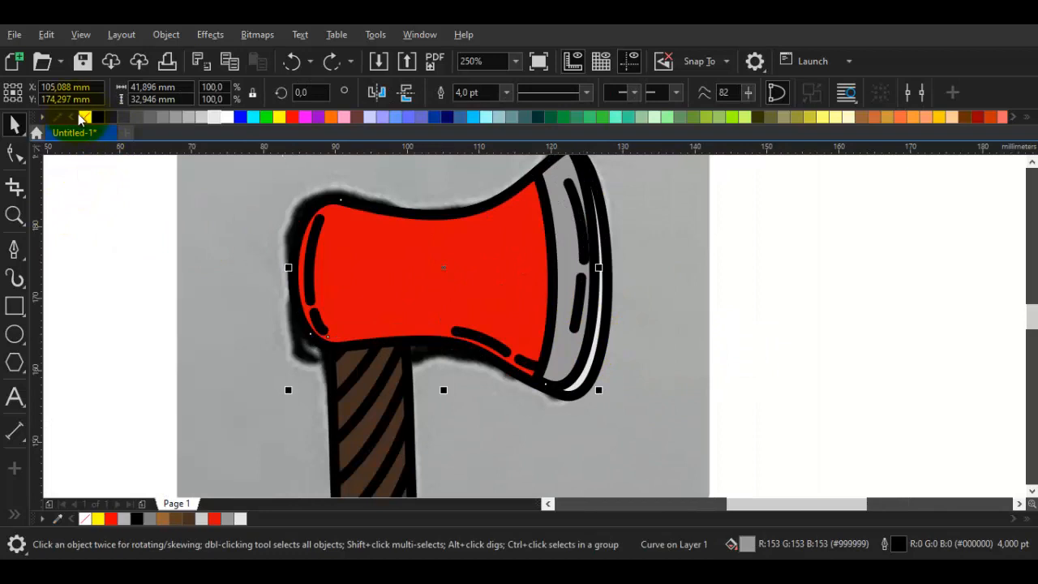
pyautogui.click(81, 119)
pyautogui.scroll(2, 593, 371)
pyautogui.click(600, 370)
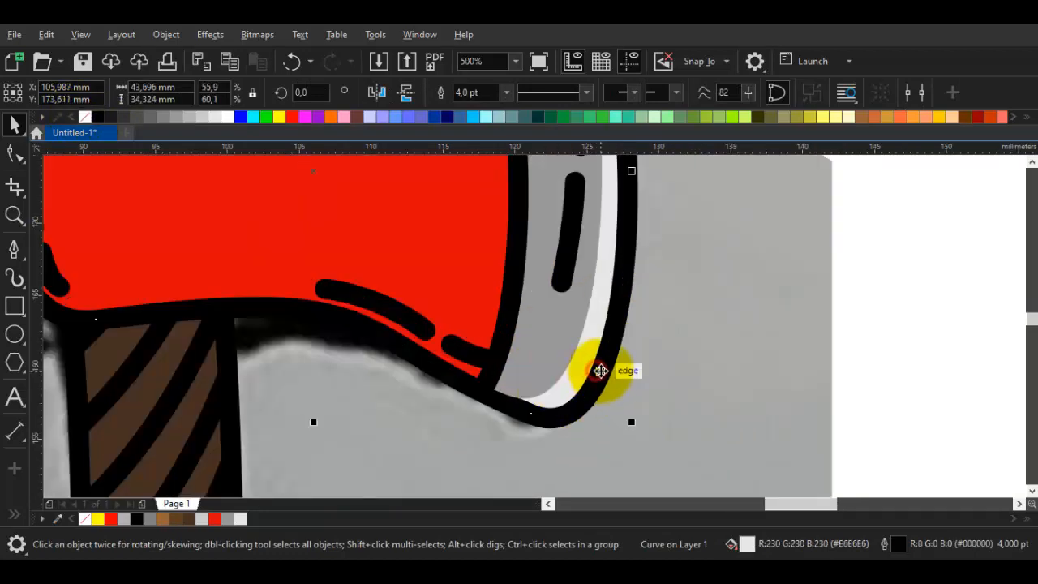
pyautogui.click(562, 354)
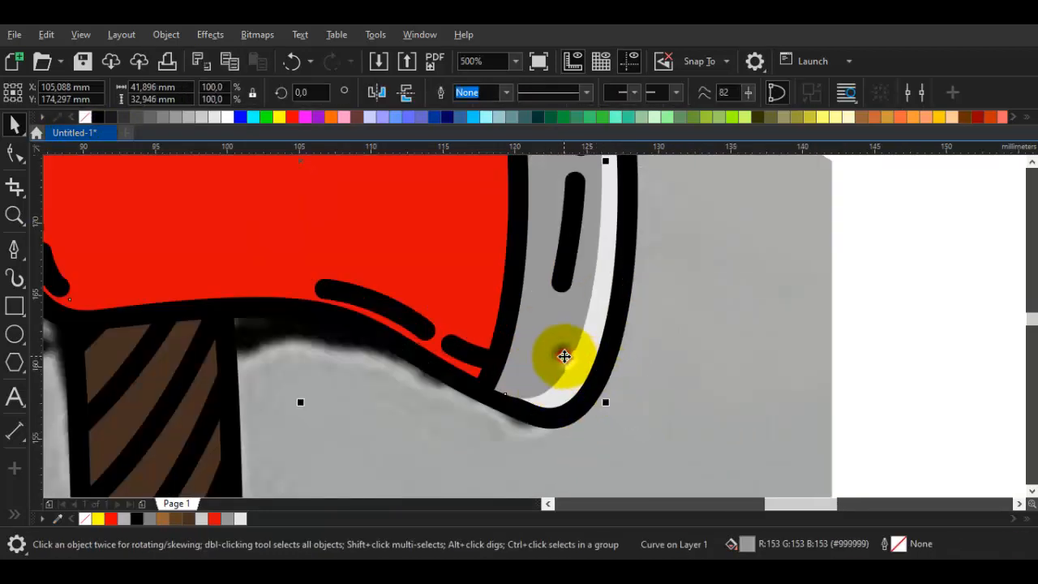
pyautogui.rightClick(561, 354)
pyautogui.moveTo(640, 147)
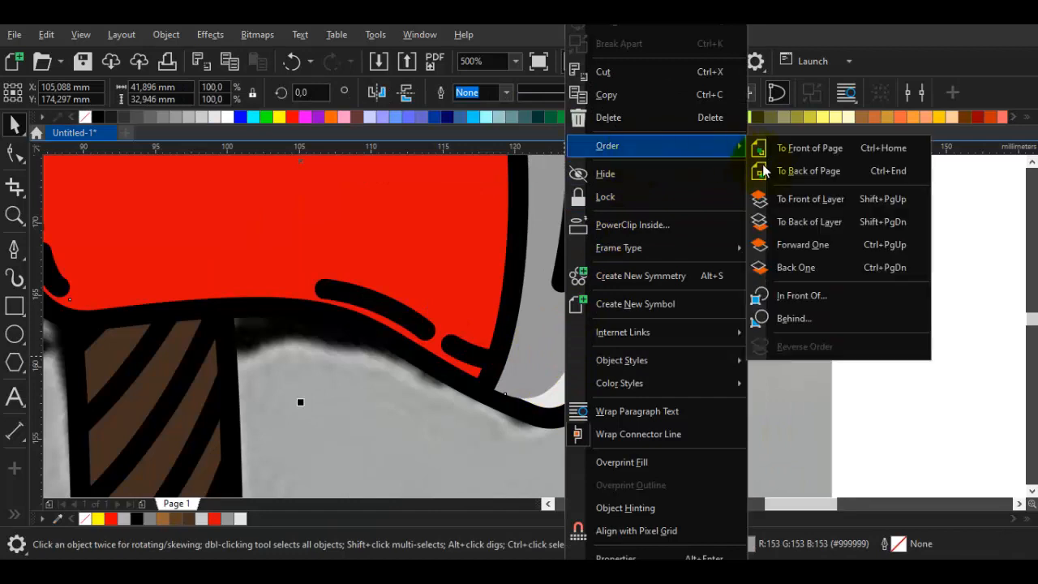
pyautogui.click(793, 292)
pyautogui.press('Escape')
pyautogui.scroll(-2, 589, 386)
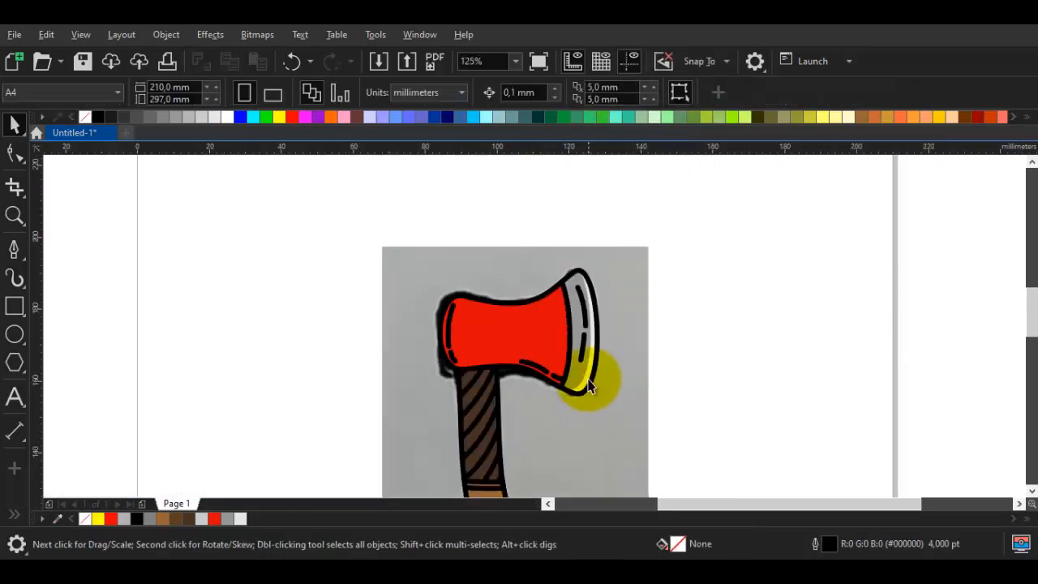
# - Move the #999999 inner blade shape slightly down and toward the cutting edge to narrow the light gray rim
pyautogui.scroll(3, 590, 385)
pyautogui.click(552, 397)
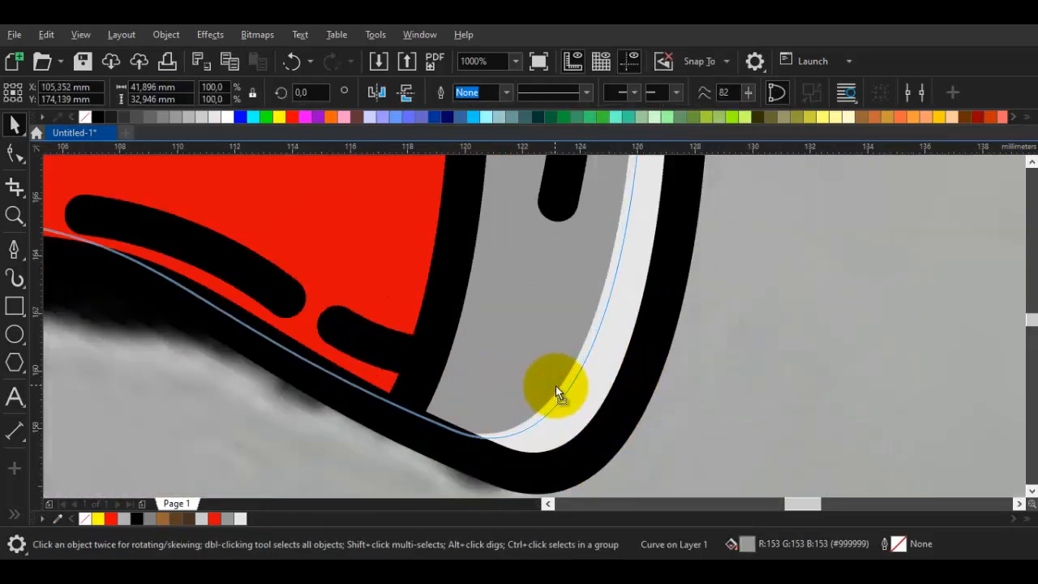
pyautogui.scroll(-2, 624, 394)
pyautogui.scroll(-1, 623, 393)
pyautogui.click(771, 398)
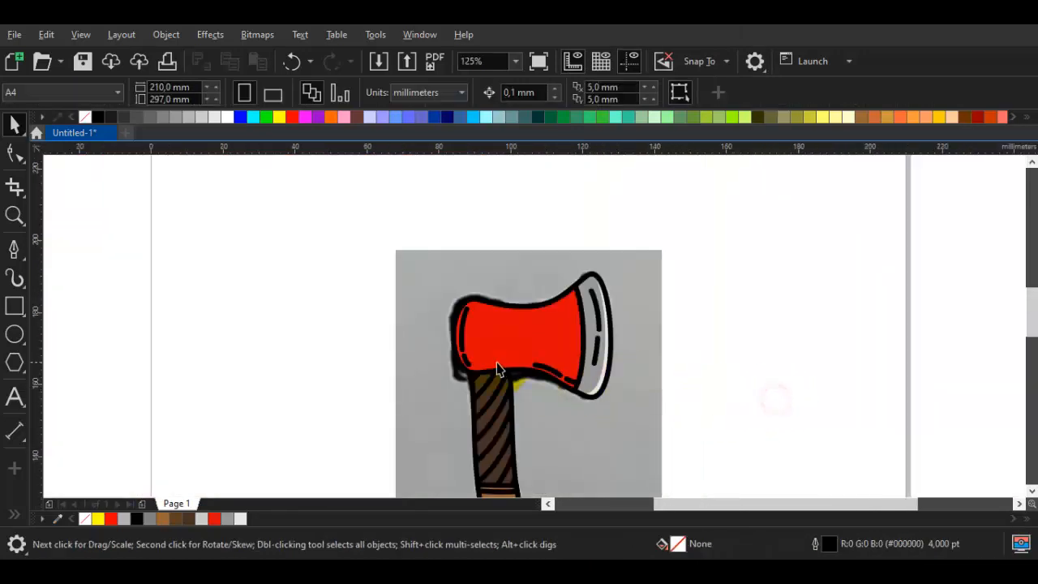
# - Duplicate the red axe head shape slightly up and toward the blade, and remove the outline from the copy
pyautogui.scroll(1, 498, 370)
pyautogui.scroll(-1, 499, 367)
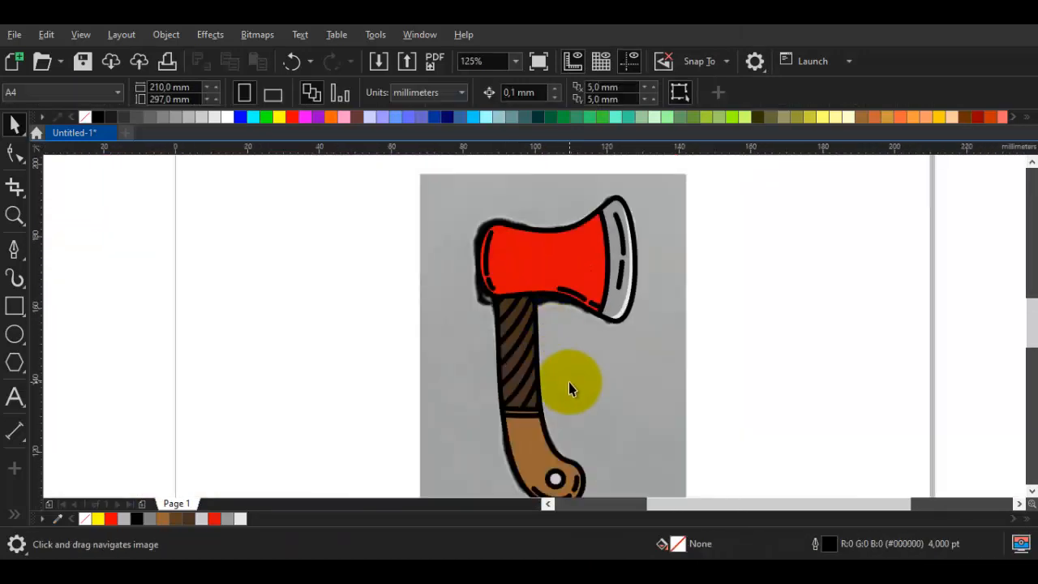
pyautogui.scroll(1, 516, 292)
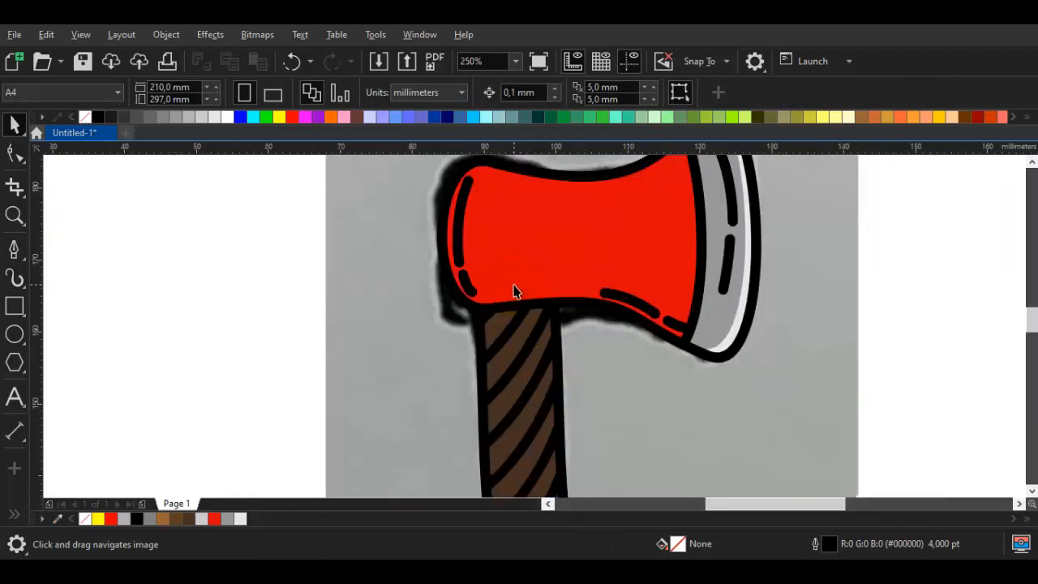
pyautogui.scroll(1, 508, 274)
pyautogui.moveTo(510, 274); pyautogui.dragTo(438, 341)
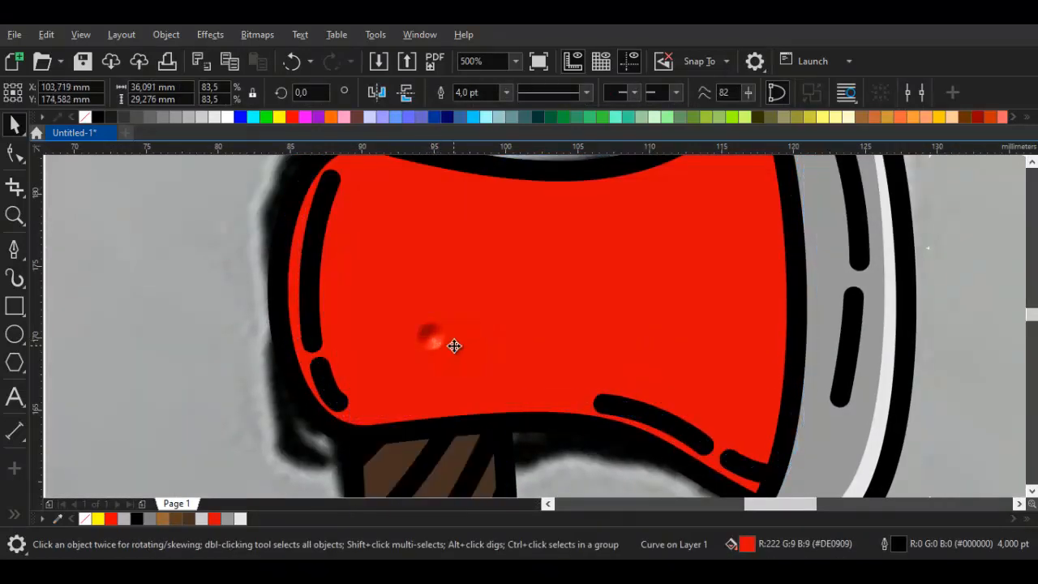
pyautogui.rightClick(86, 117)
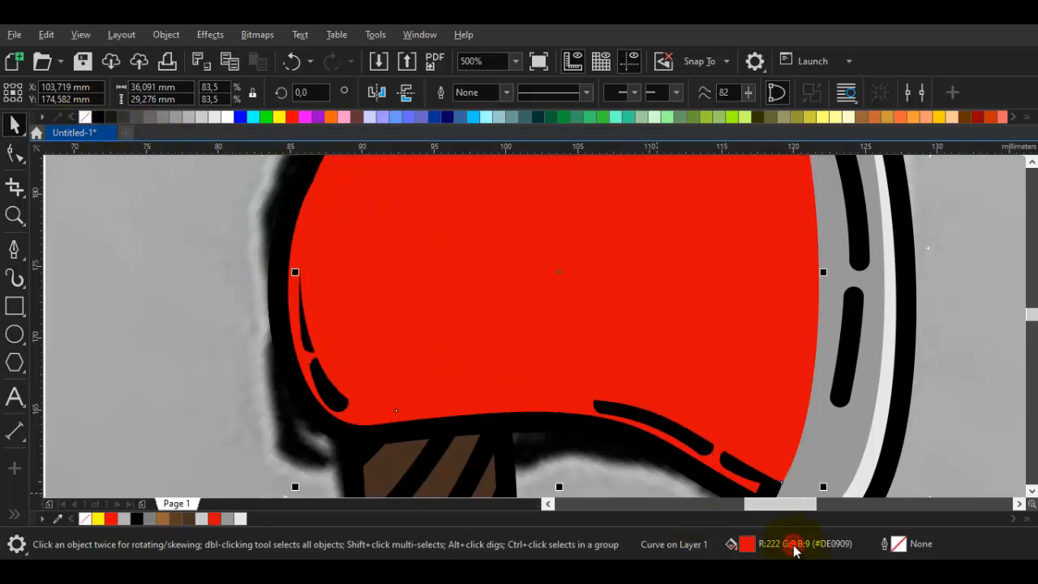
# - Fill the duplicated axe head shape with dark red #A31010
pyautogui.hotkey('shift', 'F11')
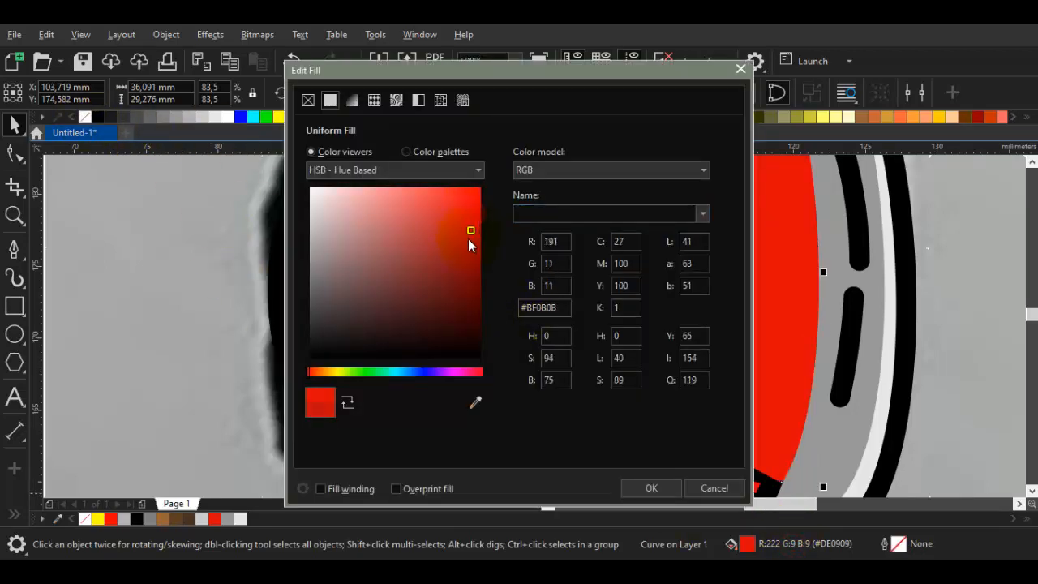
pyautogui.moveTo(468, 258); pyautogui.dragTo(463, 249)
pyautogui.click(651, 487)
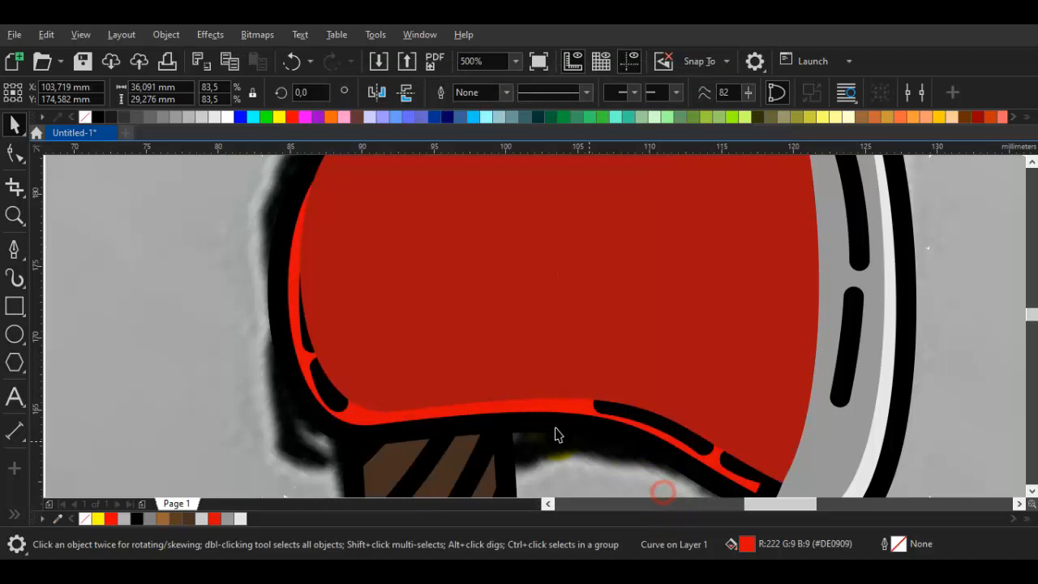
# - Intersect the dark red copy with the original red axe head shape
pyautogui.moveTo(518, 420); pyautogui.dragTo(555, 398)
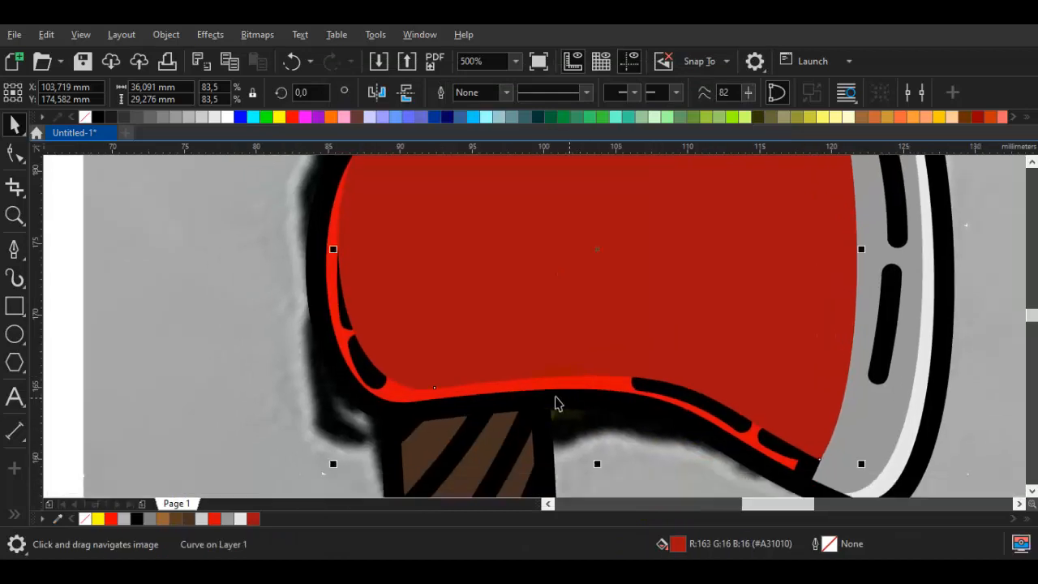
pyautogui.moveTo(490, 403); pyautogui.dragTo(523, 415)
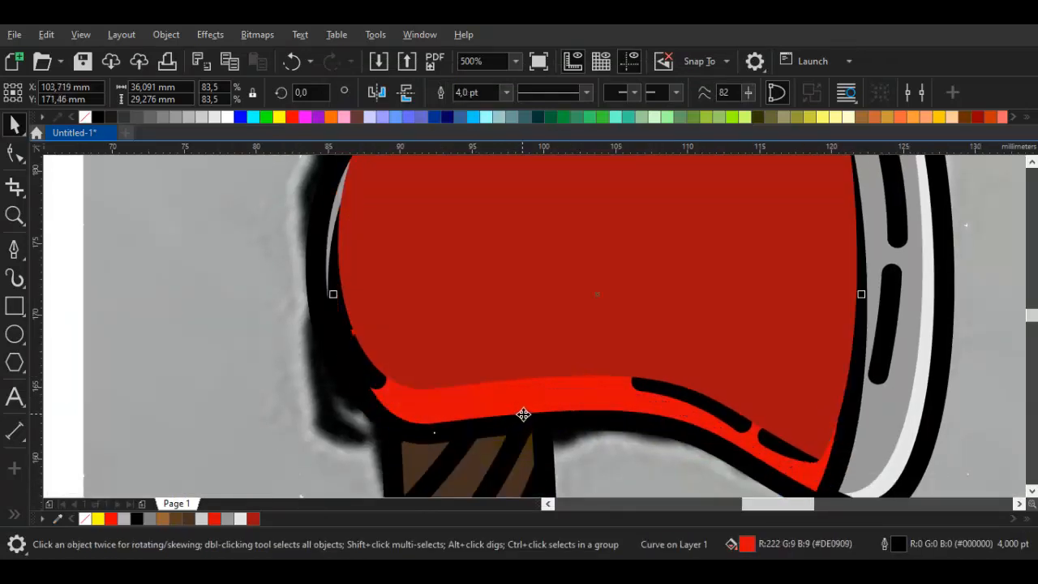
pyautogui.hotkey('ctrl', 'z')
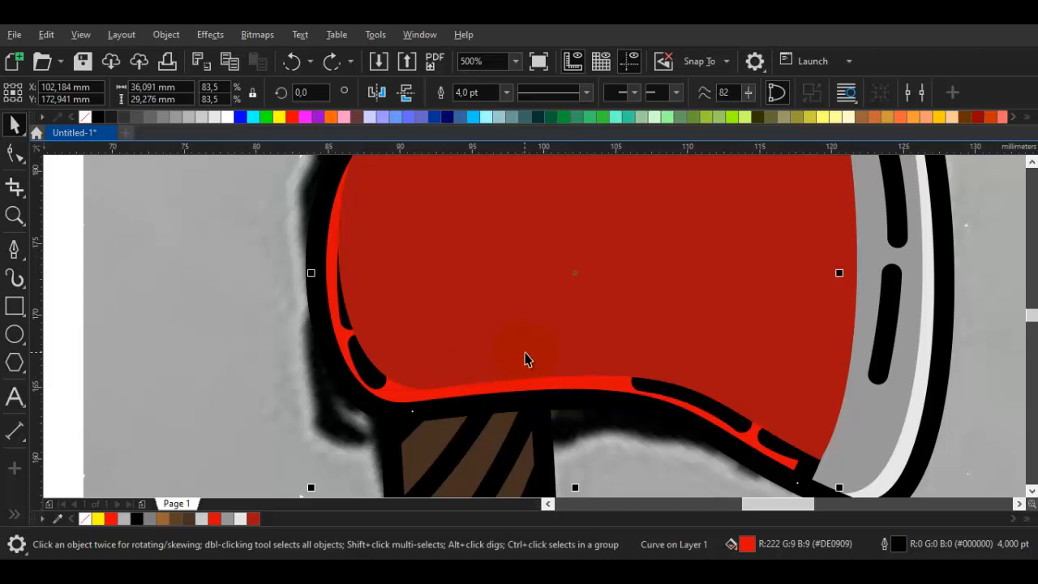
pyautogui.click(526, 354)
pyautogui.keyDown('shift'); pyautogui.click(572, 403); pyautogui.keyUp('shift')
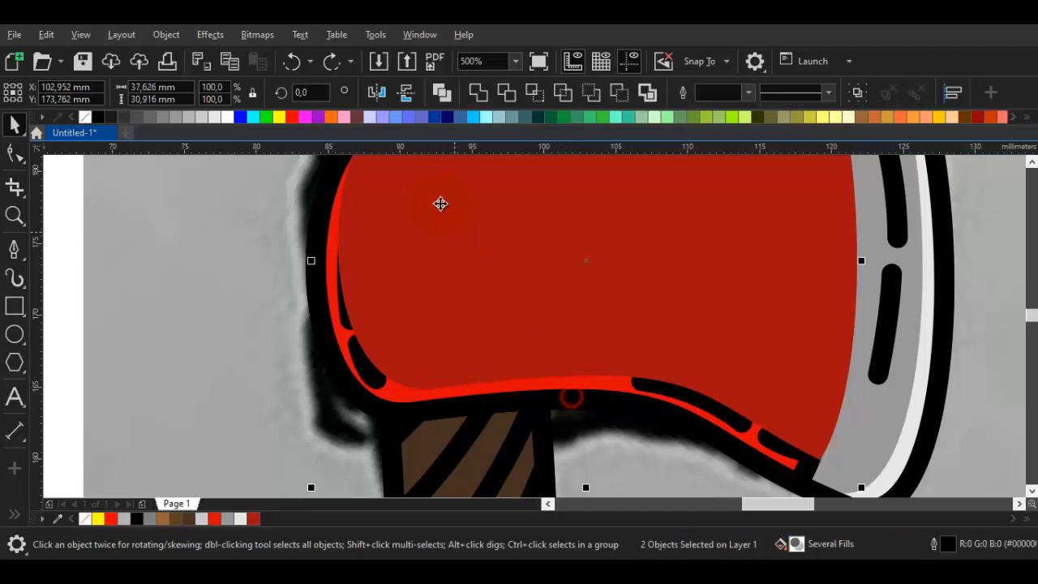
pyautogui.click(534, 96)
# - Move the leftover dark red copy off the axe head and delete it, keeping the intersected shape
pyautogui.scroll(-1, 537, 336)
pyautogui.moveTo(538, 336); pyautogui.dragTo(377, 311)
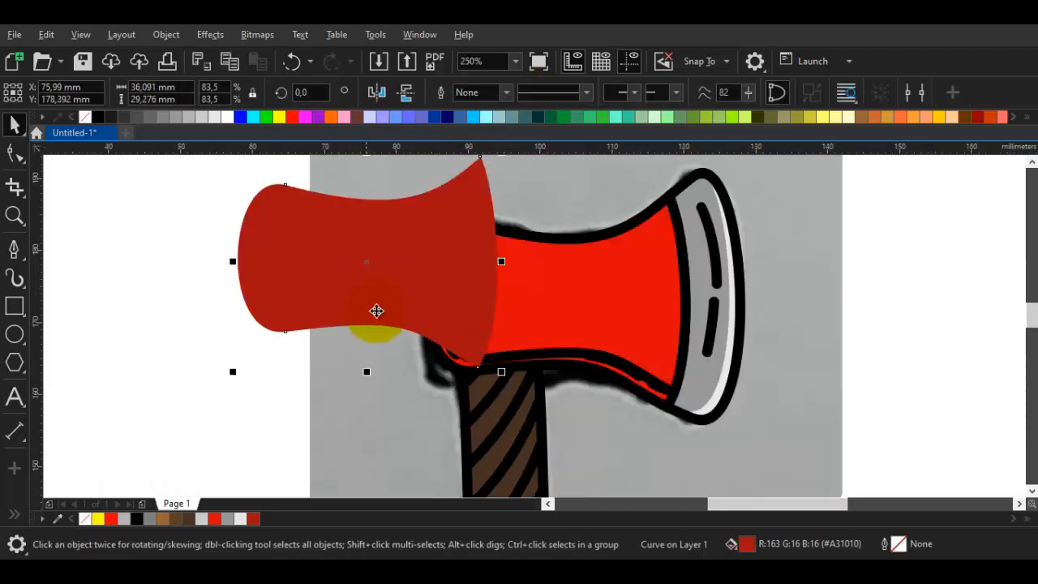
pyautogui.click(468, 291)
pyautogui.click(528, 324)
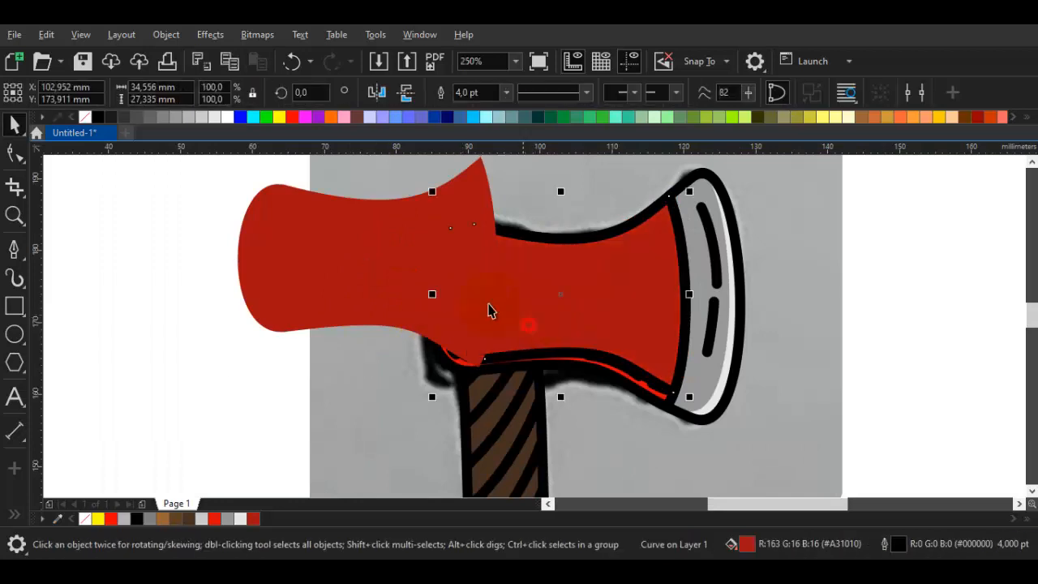
pyautogui.click(333, 278)
pyautogui.rightClick(332, 278)
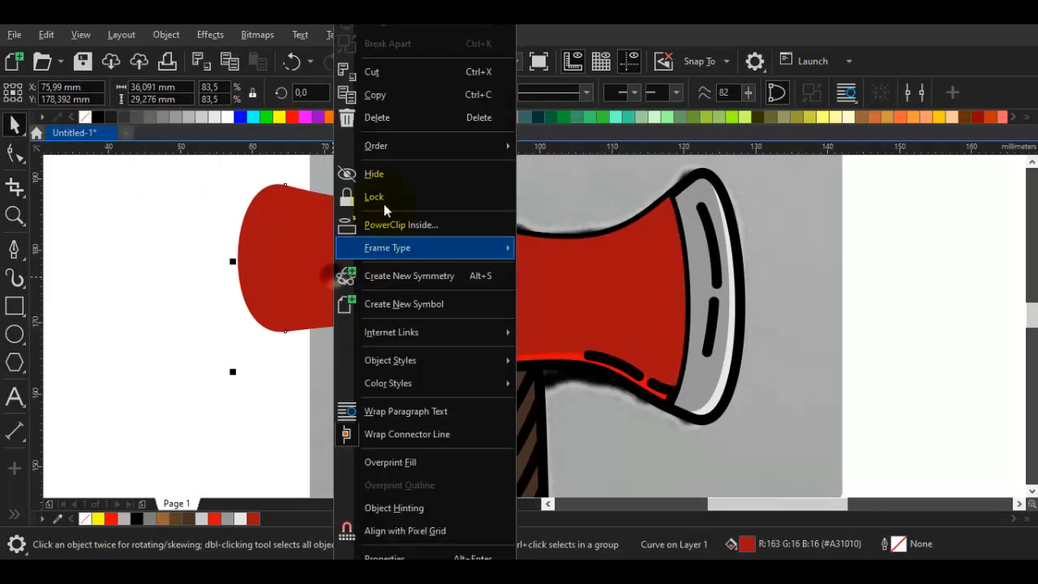
pyautogui.click(386, 120)
# - Remove the outline from the dark red intersection shape and place it directly in front of the bright red head shape
pyautogui.click(477, 343)
pyautogui.scroll(1, 475, 365)
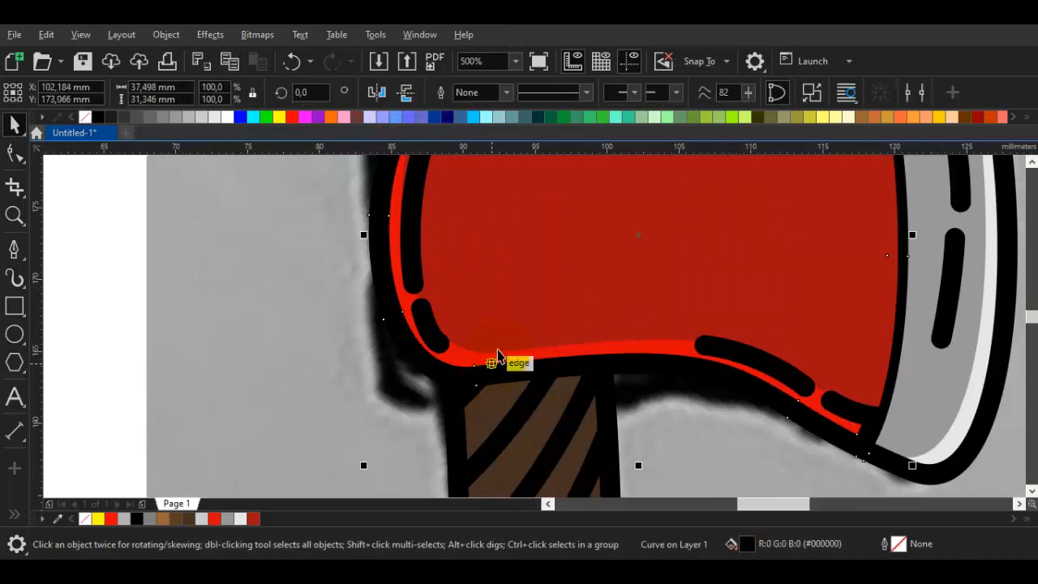
pyautogui.click(497, 339)
pyautogui.rightClick(498, 338)
pyautogui.moveTo(548, 144)
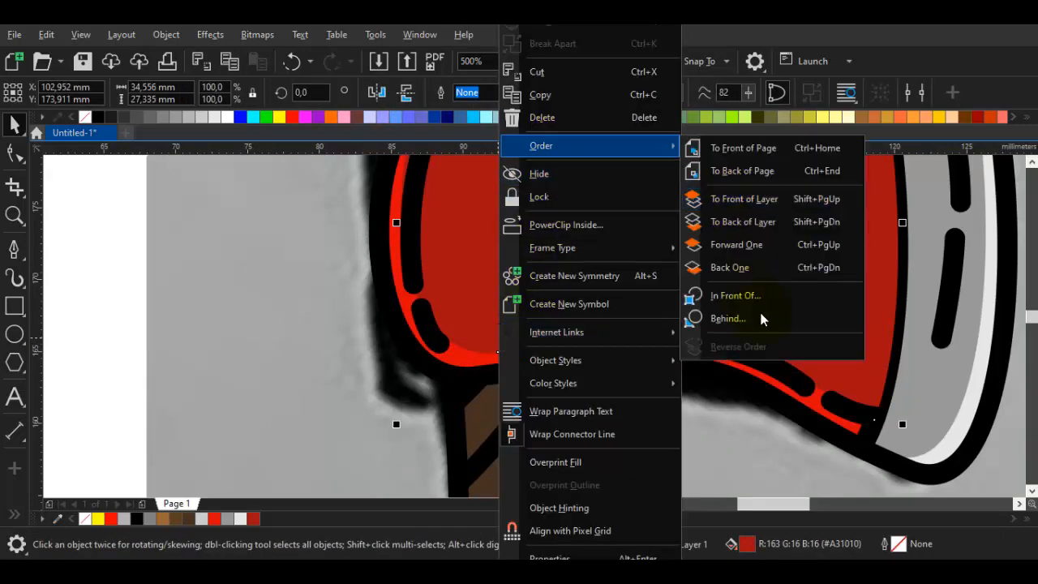
pyautogui.click(734, 300)
pyautogui.click(651, 354)
# - Change the fill of the underlying #DE0909 head shape to a brighter red so the rim stands out
pyautogui.click(651, 354)
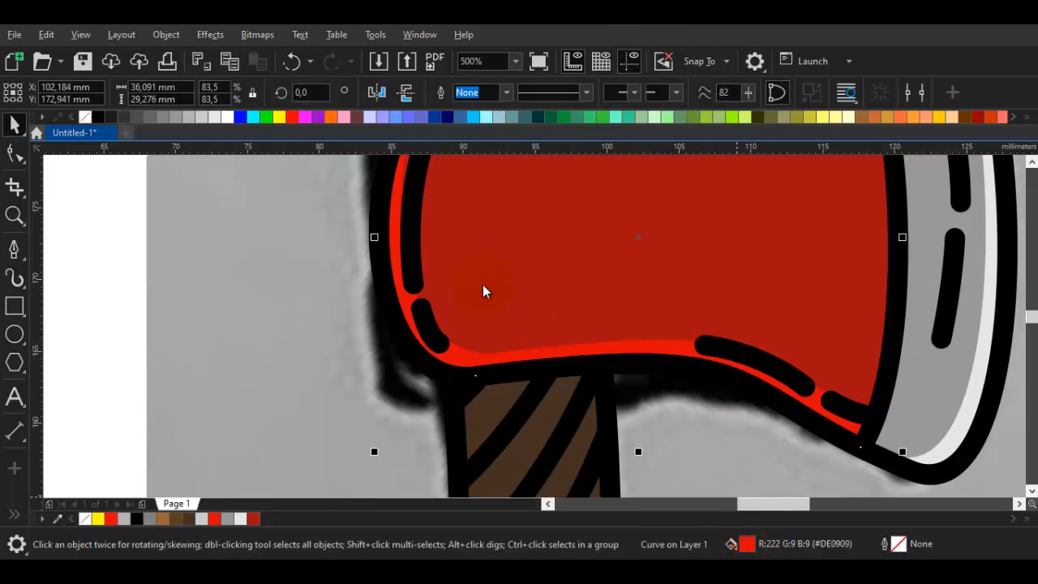
pyautogui.hotkey('shift', 'F11')
pyautogui.moveTo(467, 198); pyautogui.dragTo(458, 198)
pyautogui.click(649, 486)
pyautogui.scroll(-2, 438, 396)
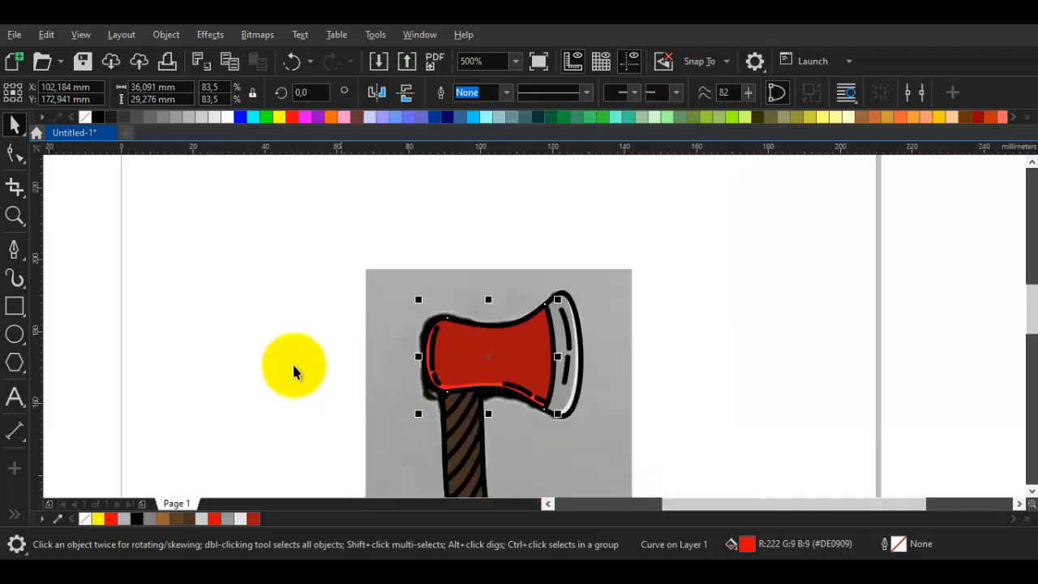
pyautogui.click(245, 356)
# - Examine the coloring of the whole axe and the top of the hatched handle beneath the head
pyautogui.moveTo(354, 366); pyautogui.dragTo(414, 313)
pyautogui.scroll(-1, 471, 364)
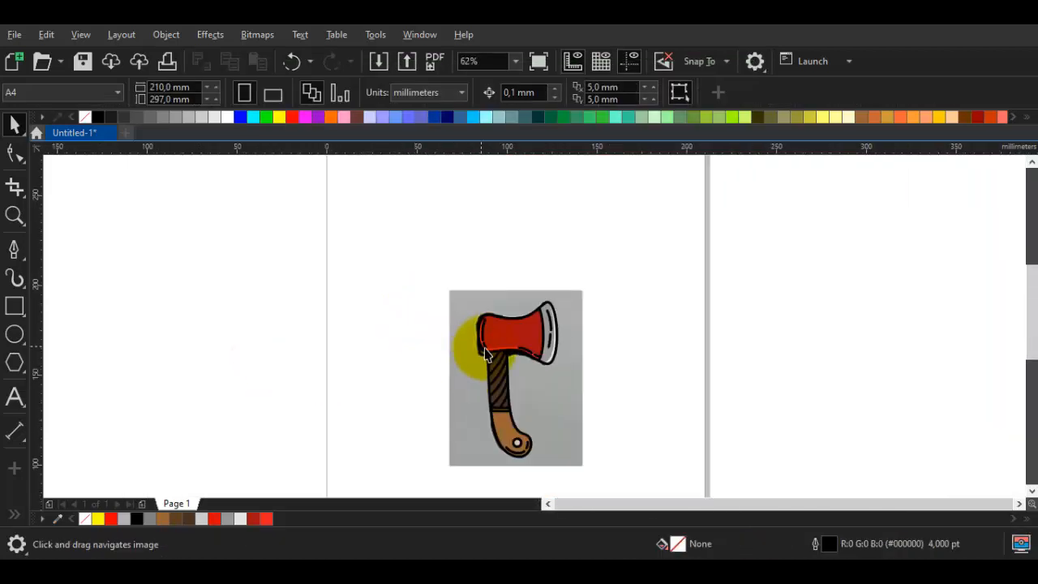
pyautogui.scroll(1, 494, 360)
pyautogui.scroll(1, 492, 342)
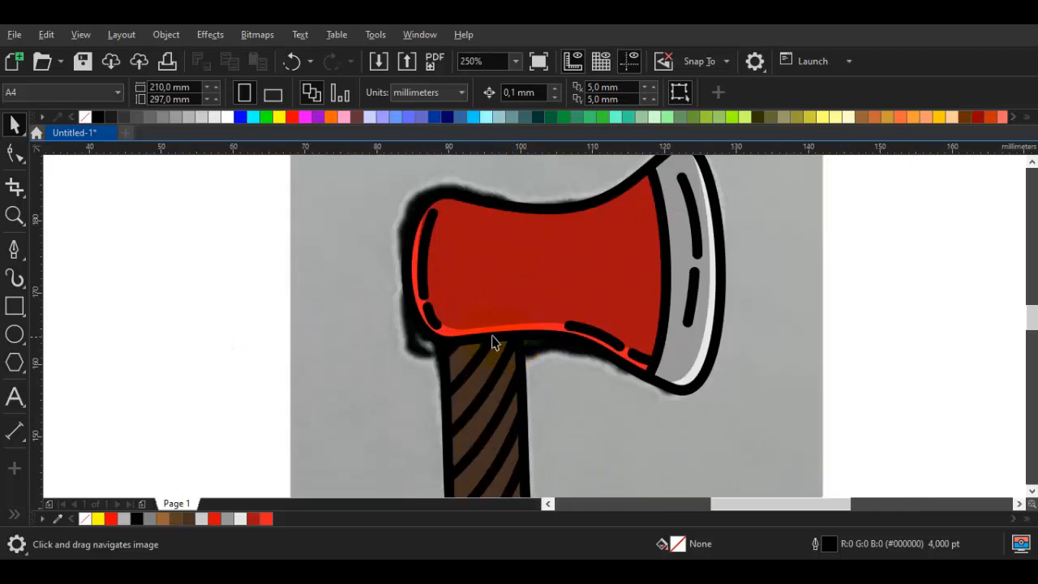
pyautogui.scroll(1, 457, 341)
pyautogui.moveTo(457, 343); pyautogui.dragTo(514, 220)
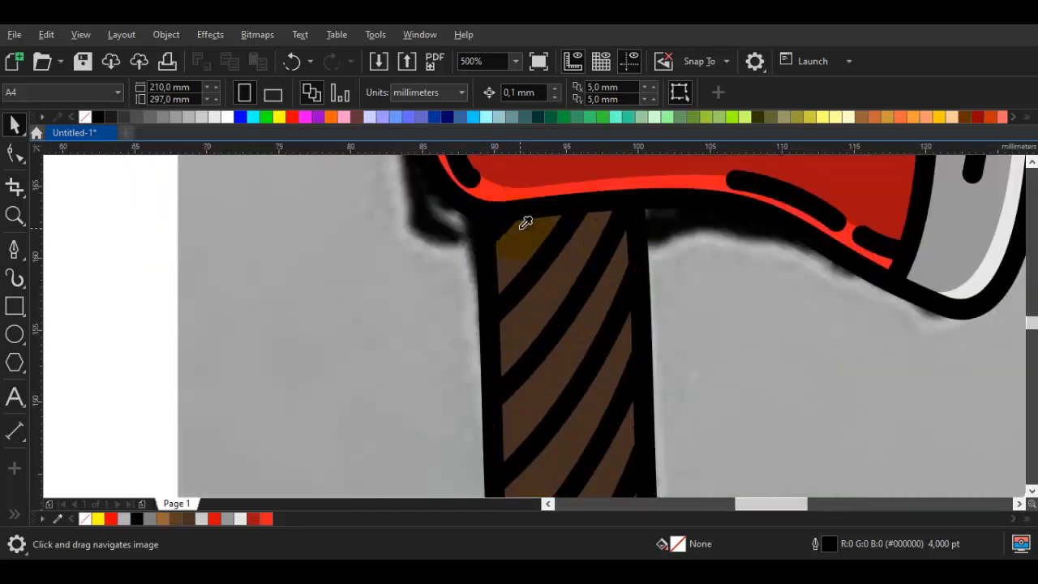
pyautogui.press('i')
pyautogui.press('space')
pyautogui.scroll(-2, 523, 251)
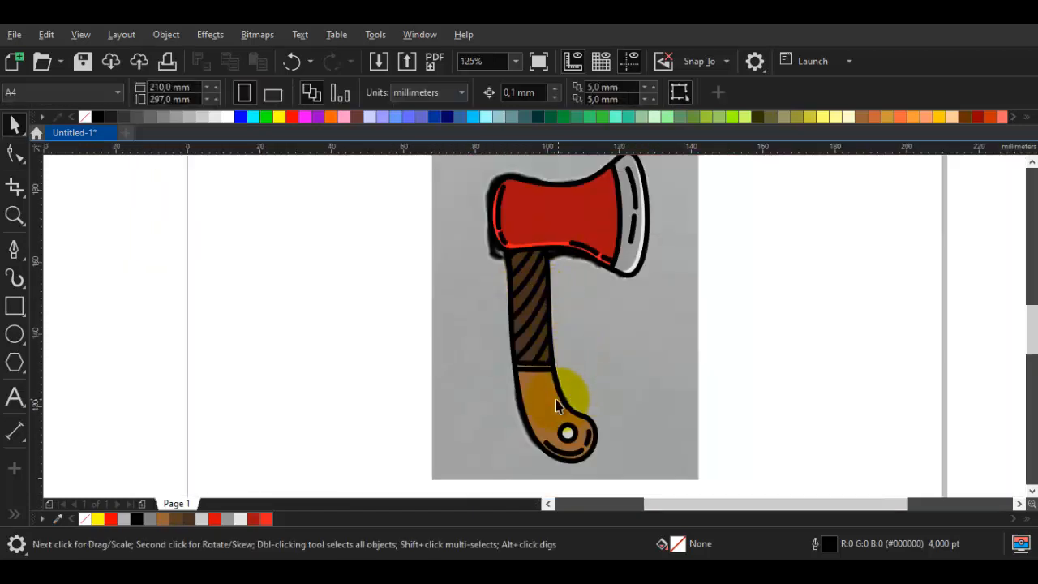
# - Draw a closed curved shape about 16 by 10 mm across the top of the handle, overlapping the lower axe head
pyautogui.scroll(1, 558, 386)
pyautogui.scroll(1, 556, 267)
pyautogui.press('b')
pyautogui.scroll(1, 406, 227)
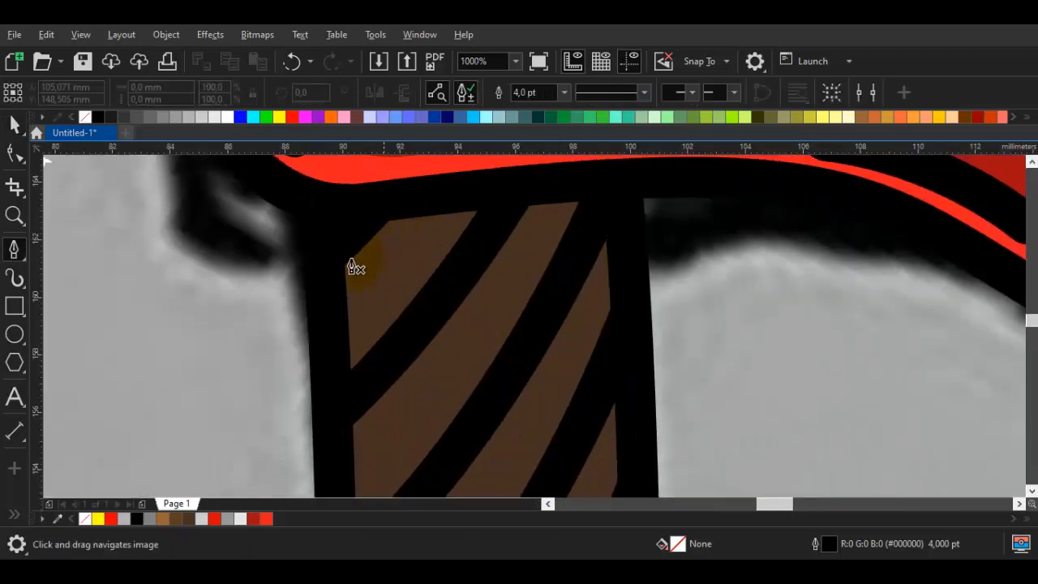
pyautogui.moveTo(284, 267); pyautogui.dragTo(435, 253)
pyautogui.moveTo(702, 278); pyautogui.dragTo(727, 368)
pyautogui.scroll(-1, 703, 329)
pyautogui.click(686, 241)
pyautogui.moveTo(574, 193); pyautogui.dragTo(516, 197)
pyautogui.click(494, 324)
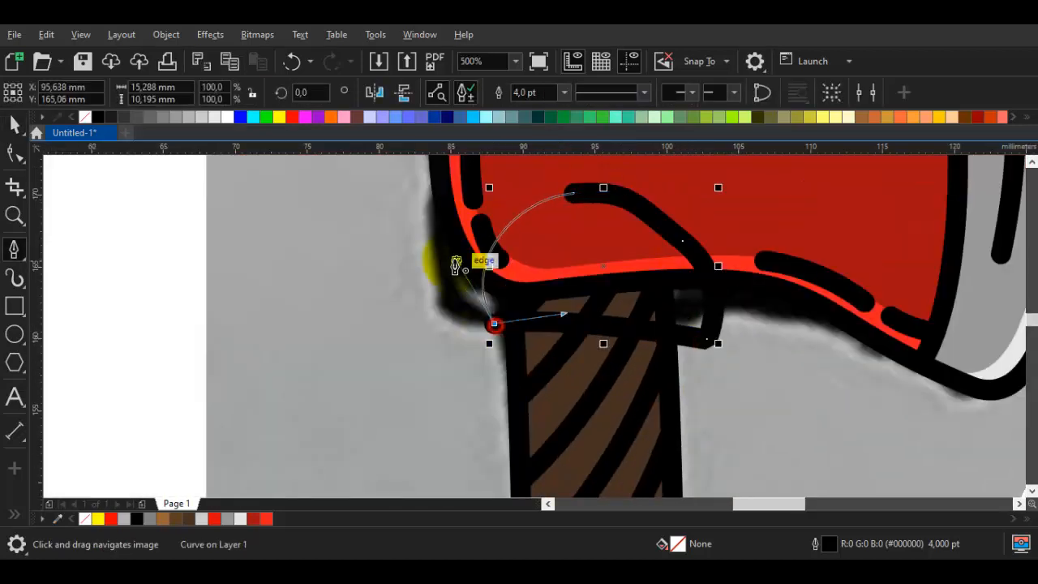
# - Sample the handle's brown, darken it to #33271E and fill the new curved shape with it
pyautogui.press('i')
pyautogui.click(574, 375)
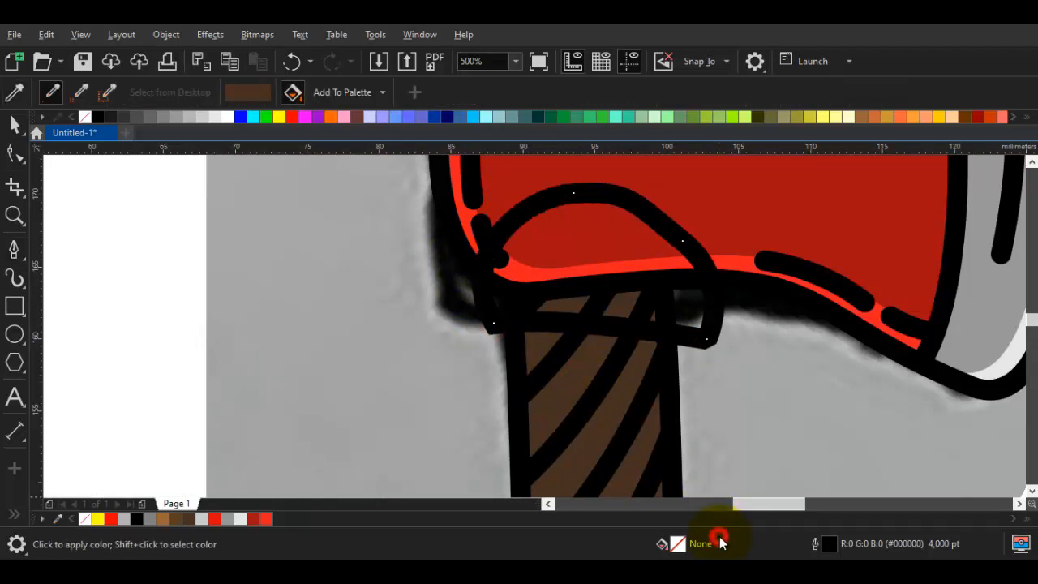
pyautogui.doubleClick(720, 539)
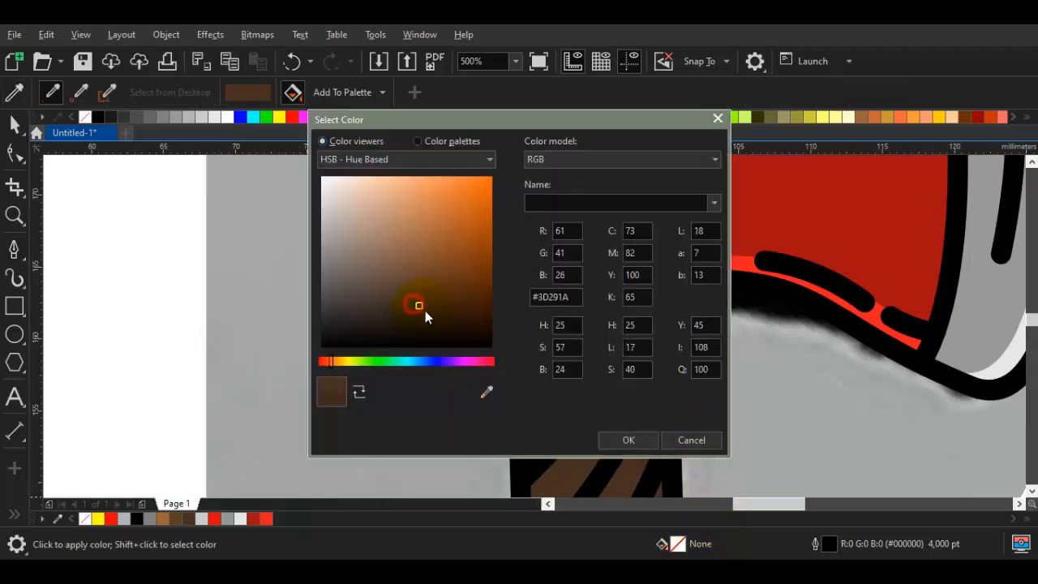
pyautogui.moveTo(425, 311); pyautogui.dragTo(393, 315)
pyautogui.click(626, 441)
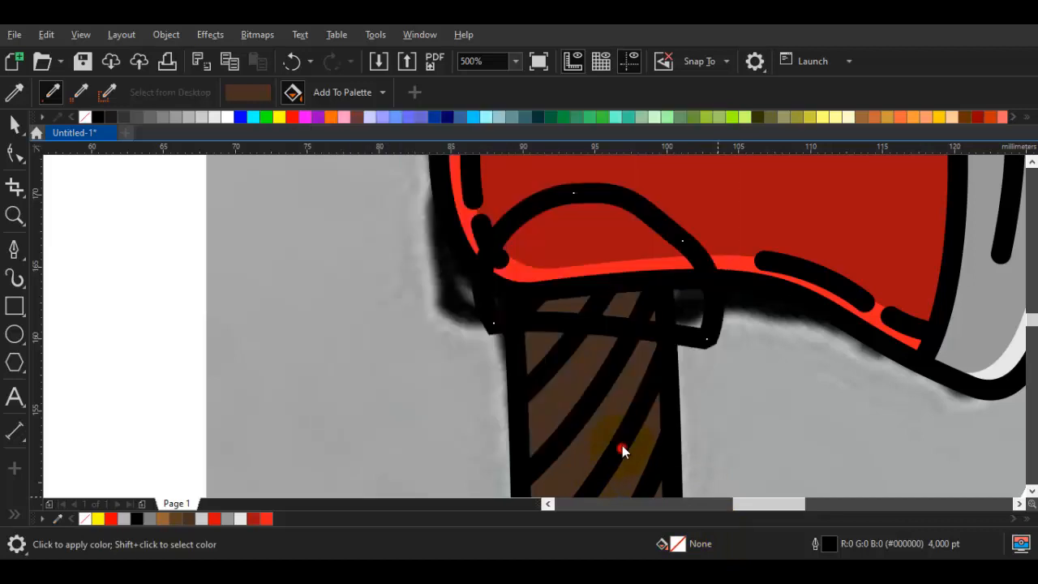
pyautogui.click(566, 241)
# - Remove the outline from the dark brown shadow shape and place it in front of the brown handle shape
pyautogui.press('space')
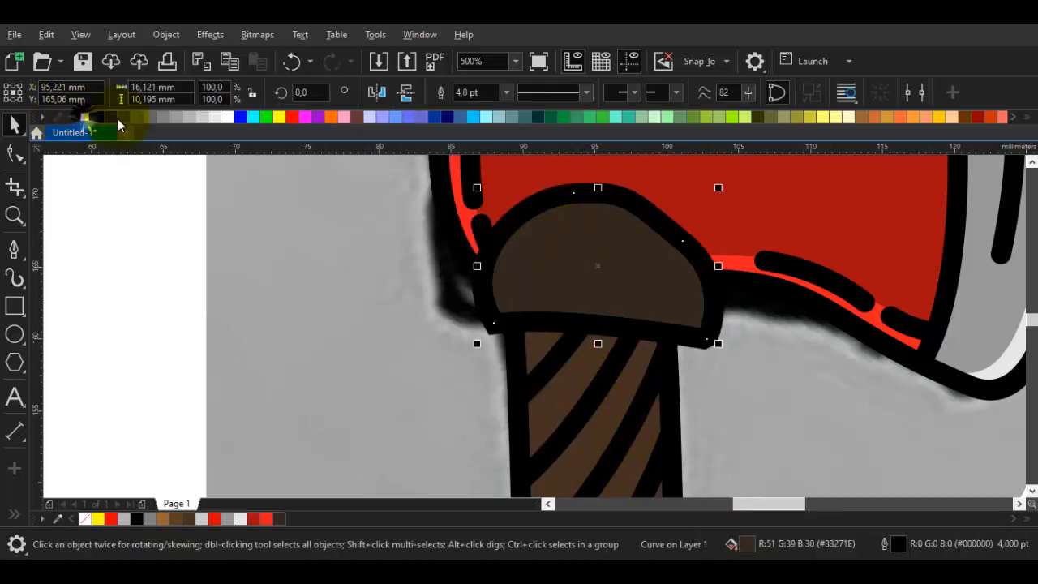
pyautogui.rightClick(86, 117)
pyautogui.rightClick(572, 289)
pyautogui.moveTo(698, 145)
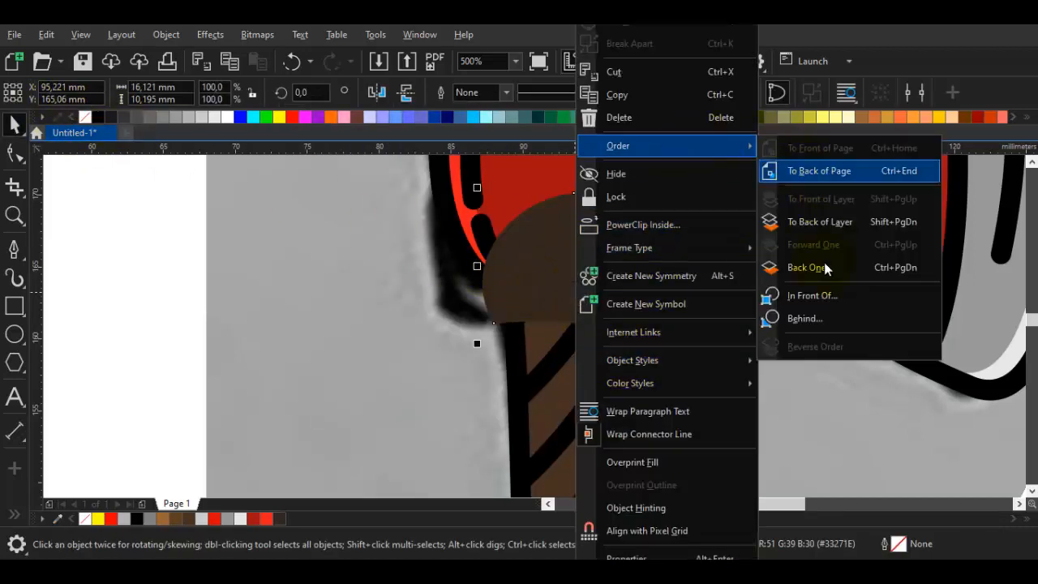
pyautogui.click(810, 297)
pyautogui.click(614, 375)
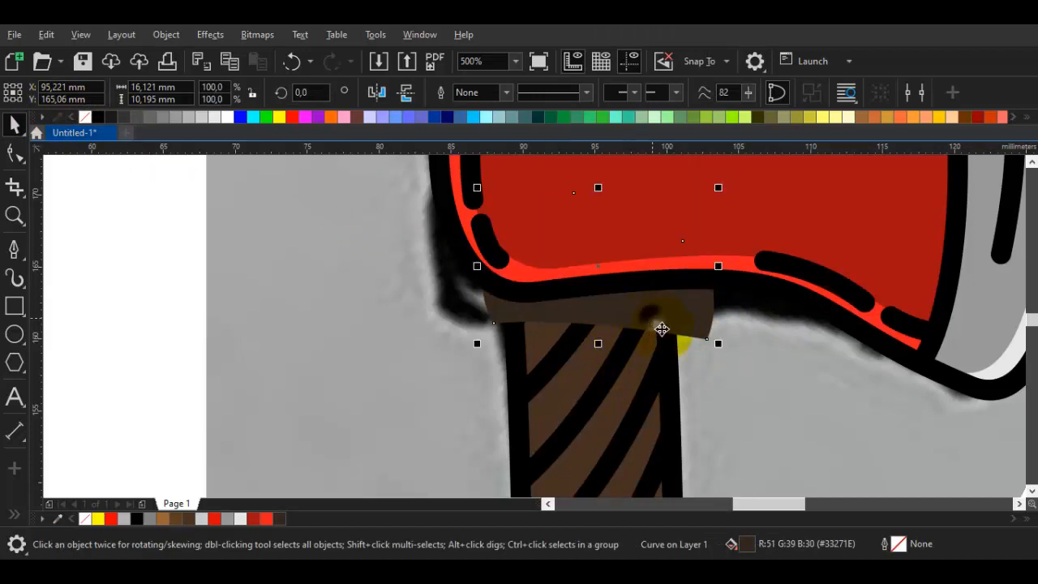
# - PowerClip the dark brown shadow inside the handle shape and send it behind the hatch lines
pyautogui.rightClick(662, 329)
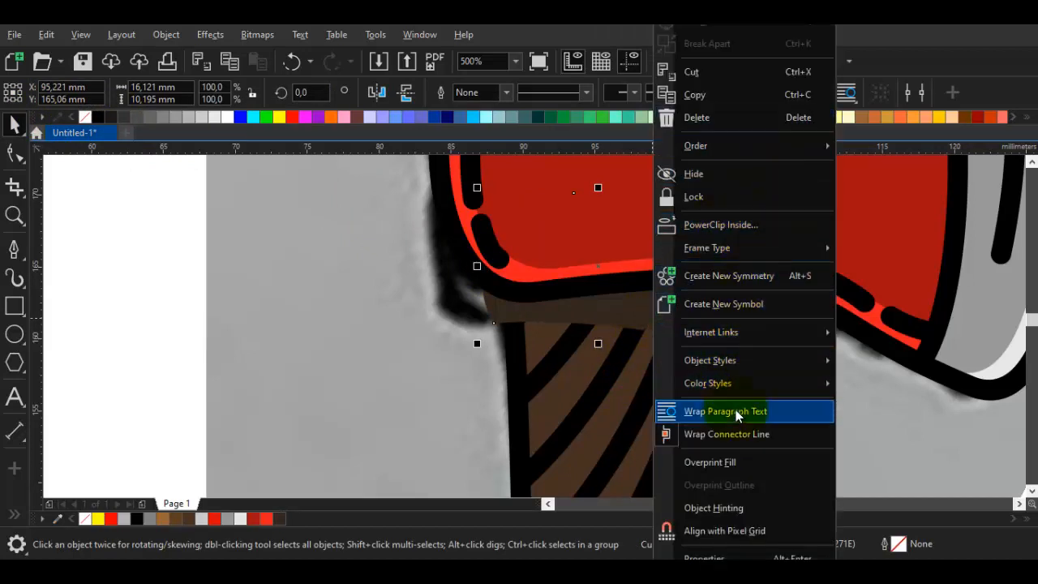
pyautogui.click(718, 224)
pyautogui.click(625, 386)
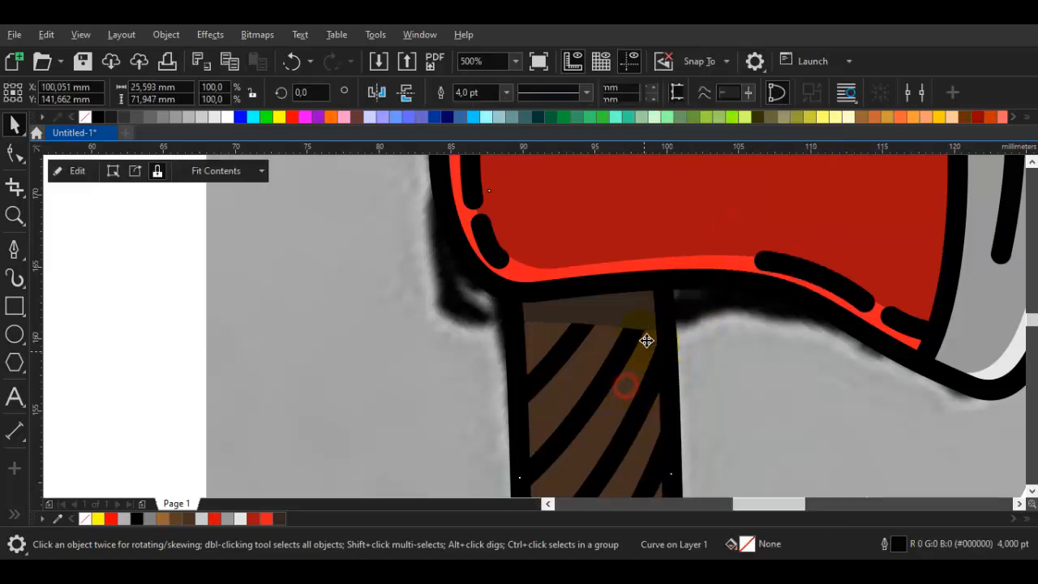
pyautogui.keyDown('ctrl'); pyautogui.click(632, 314); pyautogui.keyUp('ctrl')
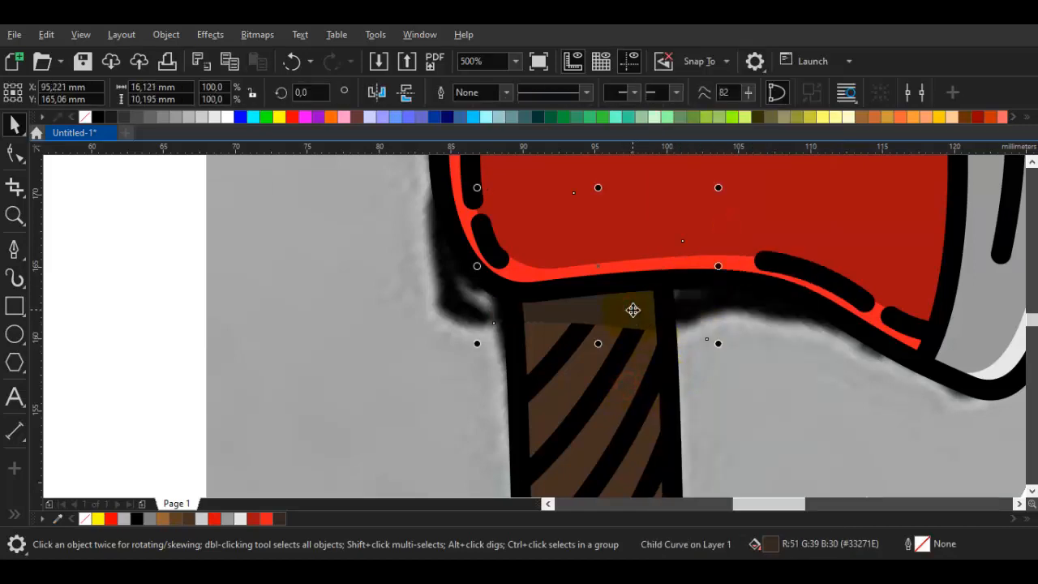
pyautogui.hotkey('shift', 'pagedown')
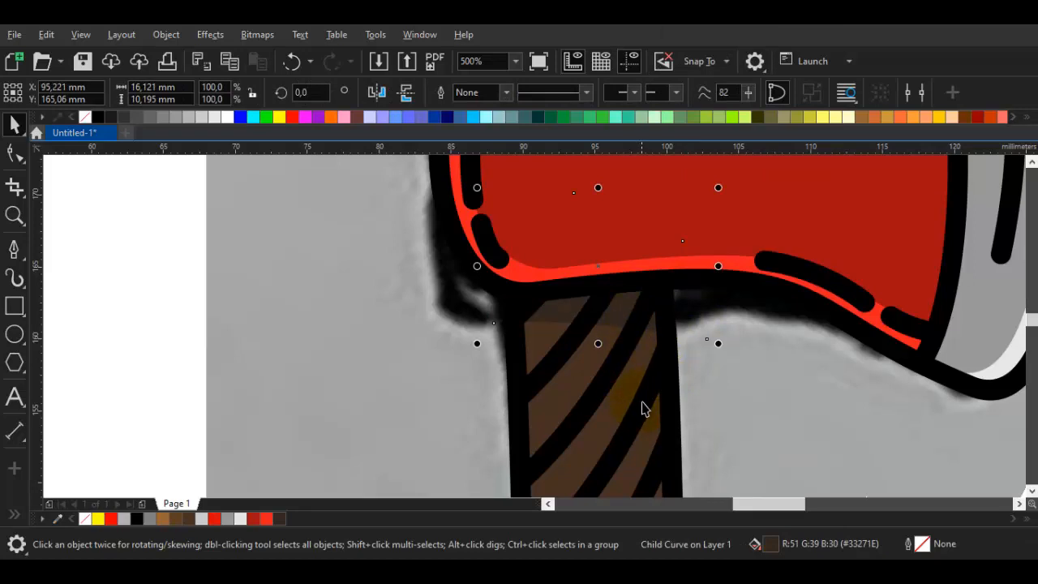
pyautogui.click(729, 397)
# - Change the hatched handle's fill to the lighter brown #523B2B
pyautogui.click(627, 430)
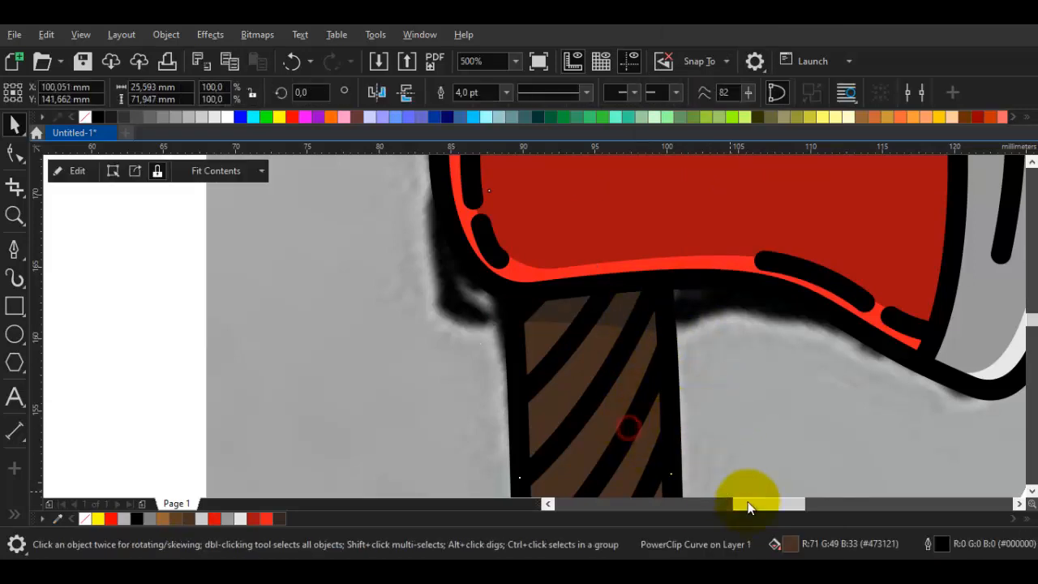
pyautogui.doubleClick(804, 545)
pyautogui.click(391, 305)
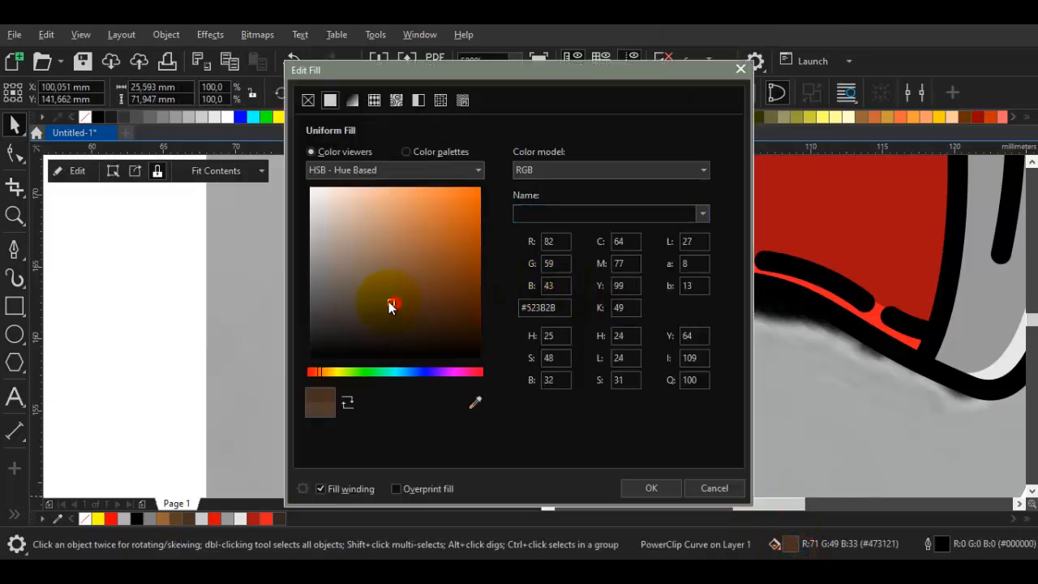
pyautogui.click(651, 487)
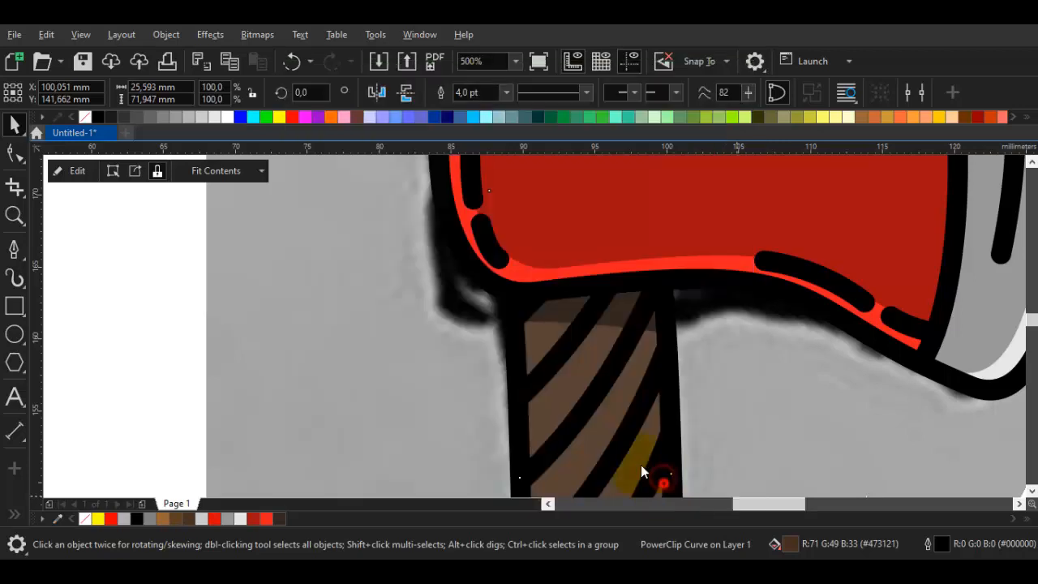
# - Reshape the clipped dark brown shadow below the axe head by moving its lower corner node and adjusting the edge's curve
pyautogui.keyDown('ctrl'); pyautogui.click(559, 318); pyautogui.keyUp('ctrl')
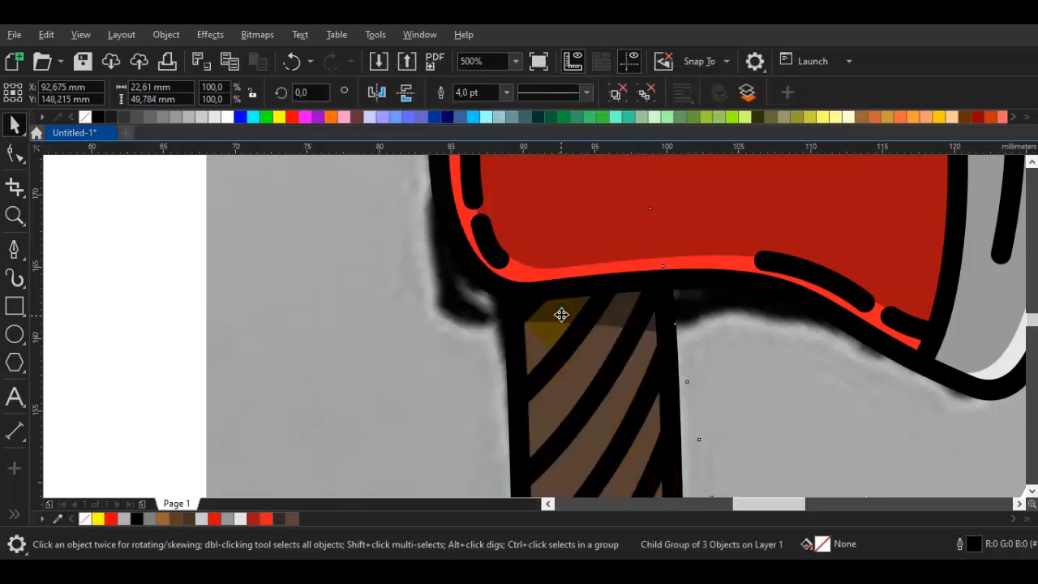
pyautogui.keyDown('ctrl'); pyautogui.click(550, 325); pyautogui.keyUp('ctrl')
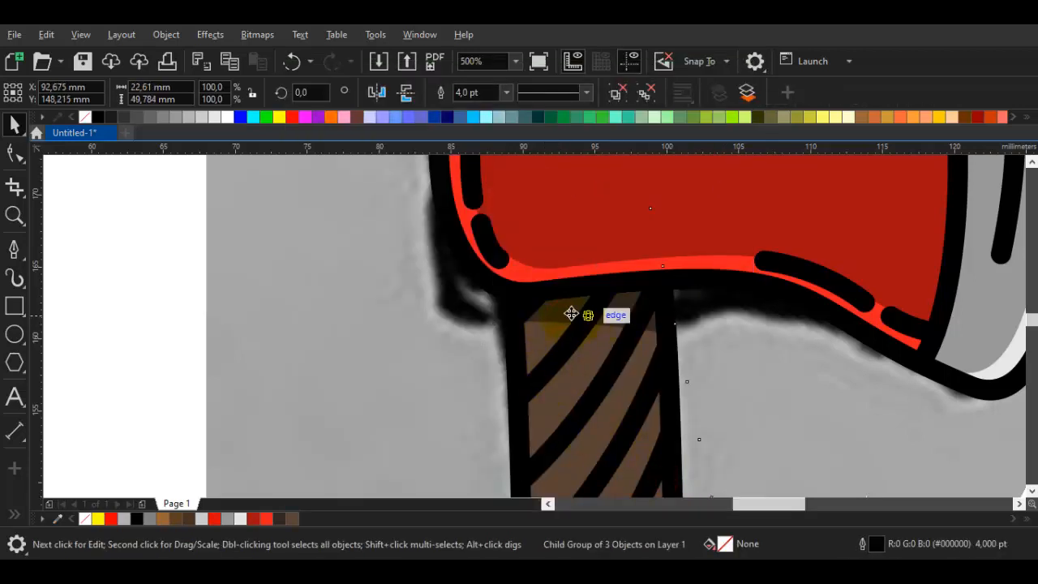
pyautogui.press('F10')
pyautogui.moveTo(708, 344); pyautogui.dragTo(687, 396)
pyautogui.moveTo(566, 318); pyautogui.dragTo(676, 286)
pyautogui.moveTo(689, 399); pyautogui.dragTo(614, 274)
pyautogui.press('space')
pyautogui.press('Escape')
pyautogui.scroll(-2, 679, 434)
pyautogui.moveTo(627, 355); pyautogui.dragTo(613, 309)
pyautogui.scroll(1, 577, 353)
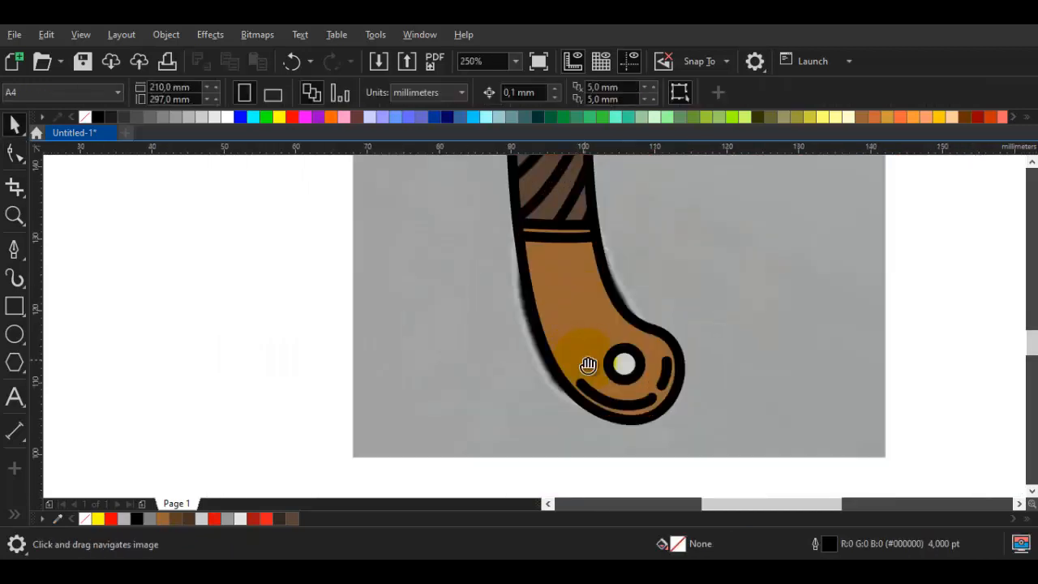
# - Draw a closed curve about 39 by 30 mm that crosses the brown grip and loops around its outer lower edge
pyautogui.moveTo(587, 365); pyautogui.dragTo(574, 344)
pyautogui.press('space')
pyautogui.moveTo(475, 227); pyautogui.dragTo(510, 225)
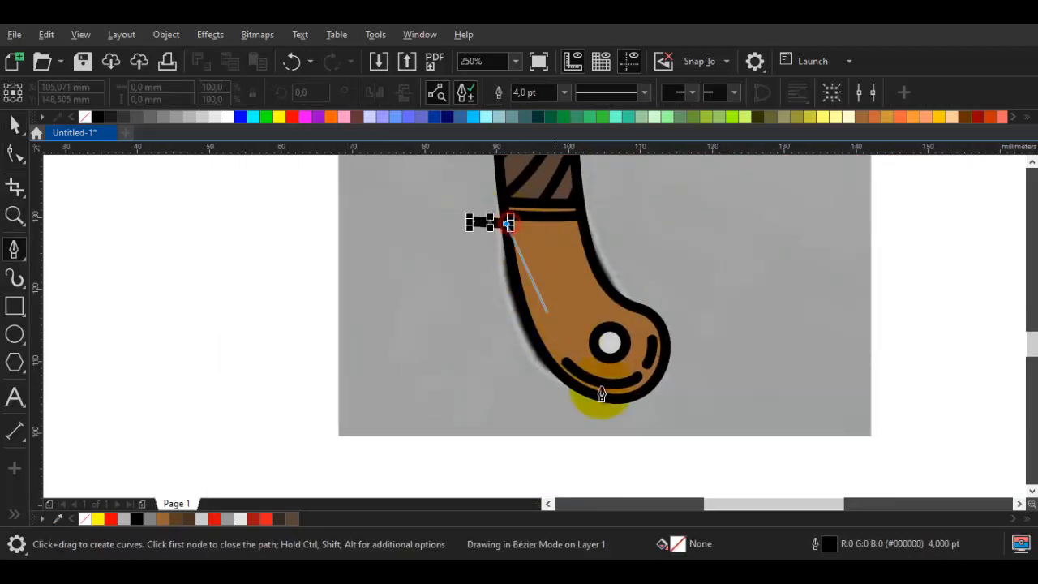
pyautogui.moveTo(659, 367); pyautogui.dragTo(754, 308)
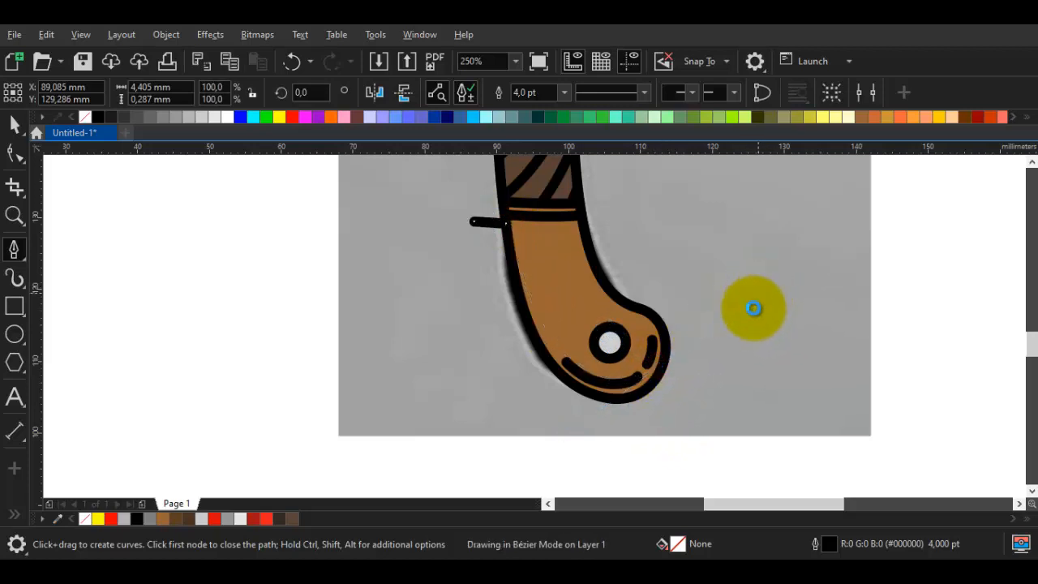
pyautogui.moveTo(561, 412); pyautogui.dragTo(361, 315)
pyautogui.click(475, 221)
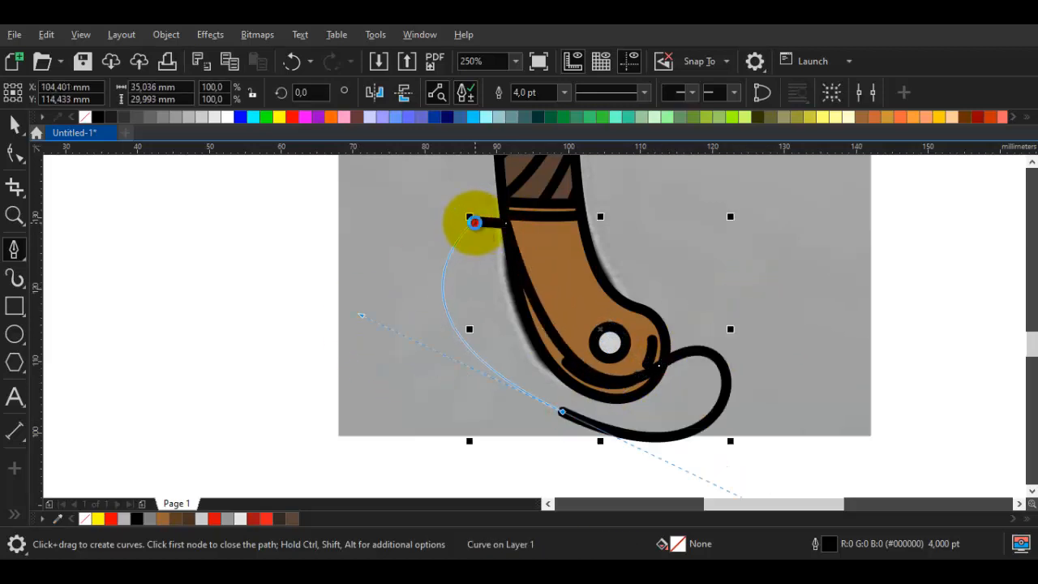
# - Intersect the closed curve with the brown grip shape and delete the drawn curve
pyautogui.press('space')
pyautogui.keyDown('shift'); pyautogui.click(551, 266); pyautogui.keyUp('shift')
pyautogui.click(539, 102)
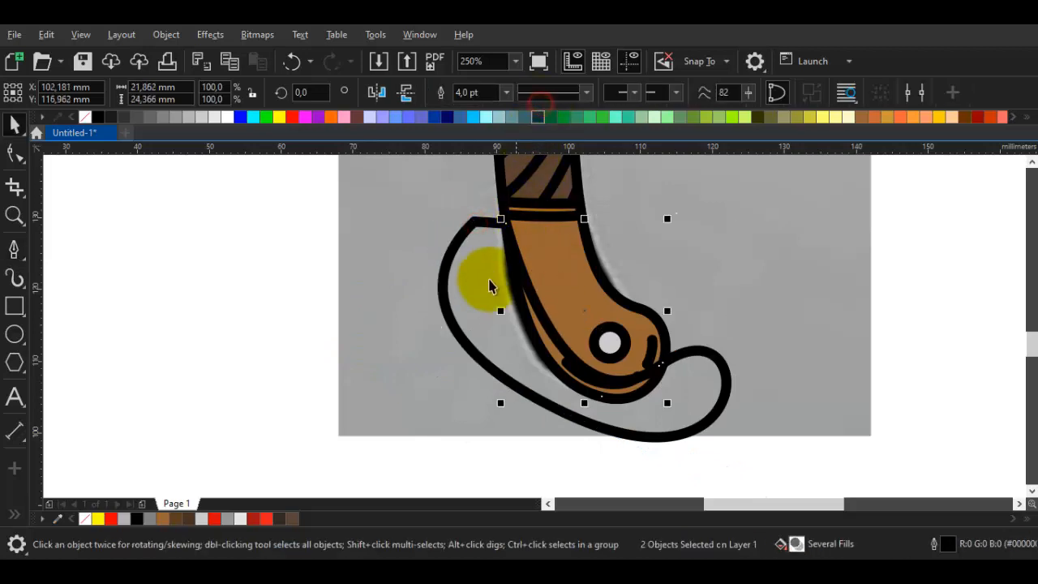
pyautogui.rightClick(480, 285)
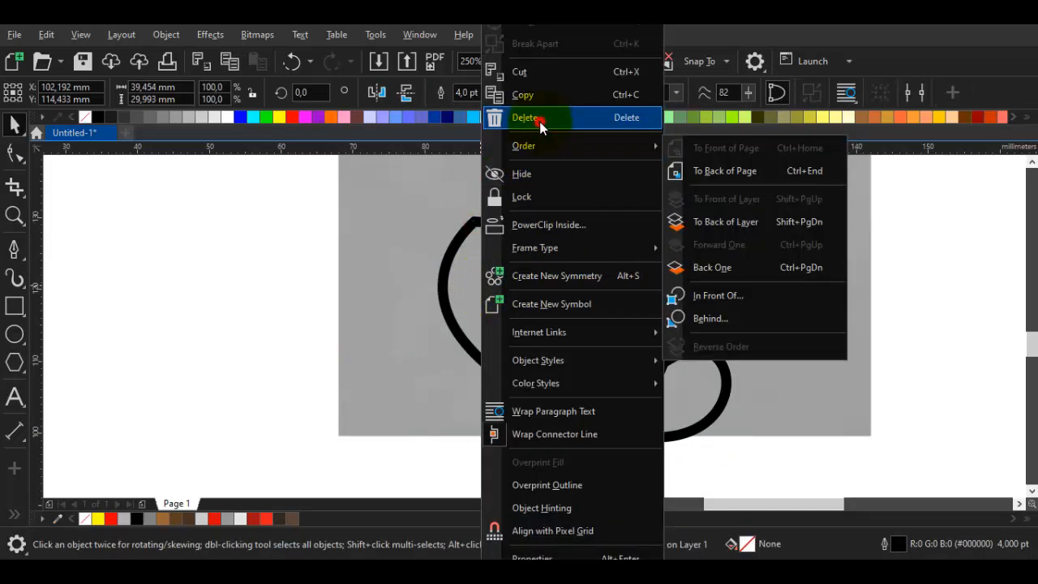
pyautogui.click(525, 117)
# - Set the grip shape's uniform fill to the darker brown #734C26
pyautogui.click(570, 314)
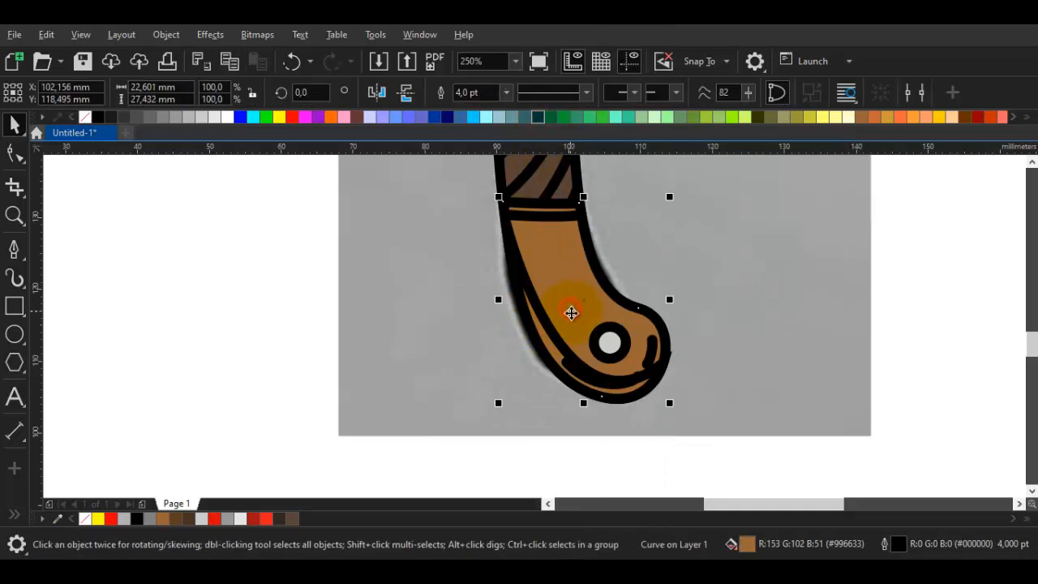
pyautogui.hotkey('ctrl', 'z')
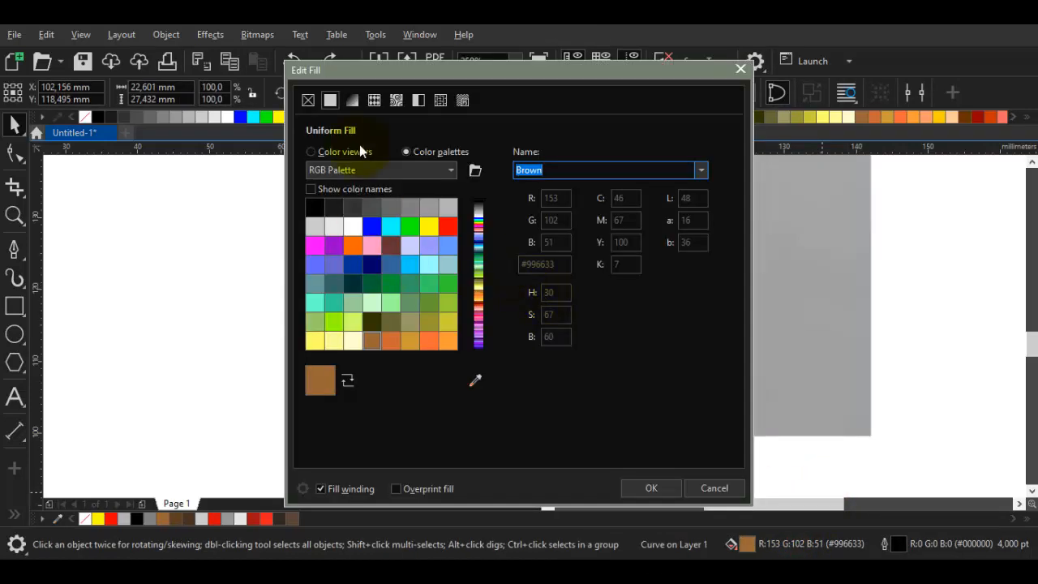
pyautogui.click(359, 147)
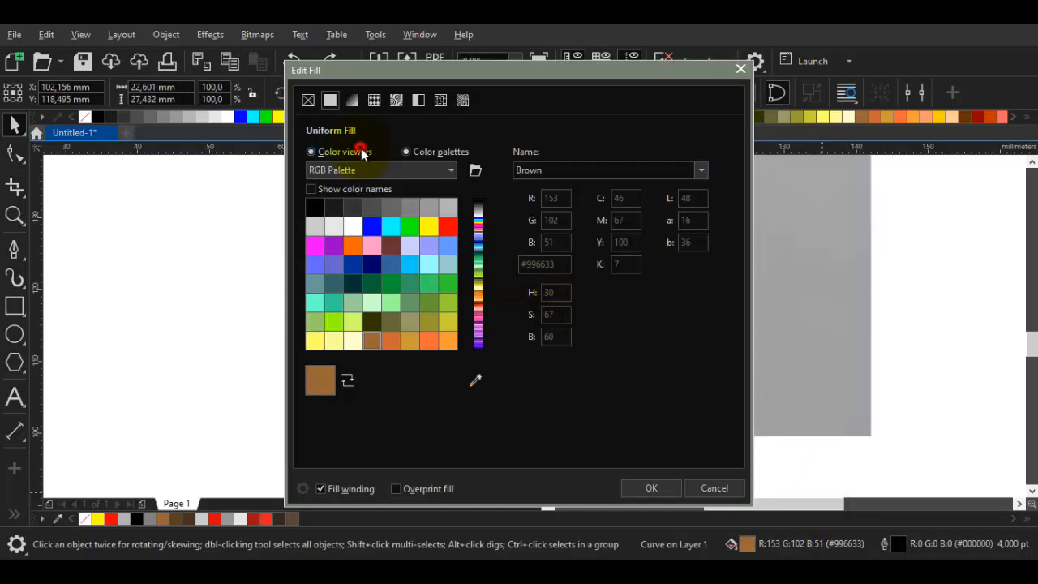
pyautogui.moveTo(427, 269); pyautogui.dragTo(425, 280)
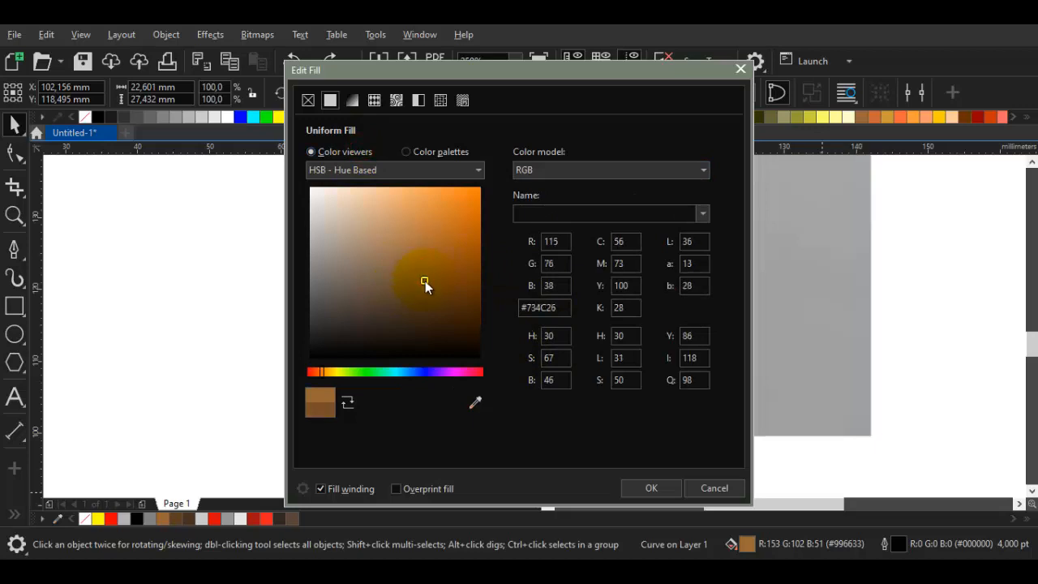
pyautogui.click(665, 487)
# - Remove the outline from the lighter brown edge strip and place it in front of the dark brown grip shape
pyautogui.scroll(2, 554, 341)
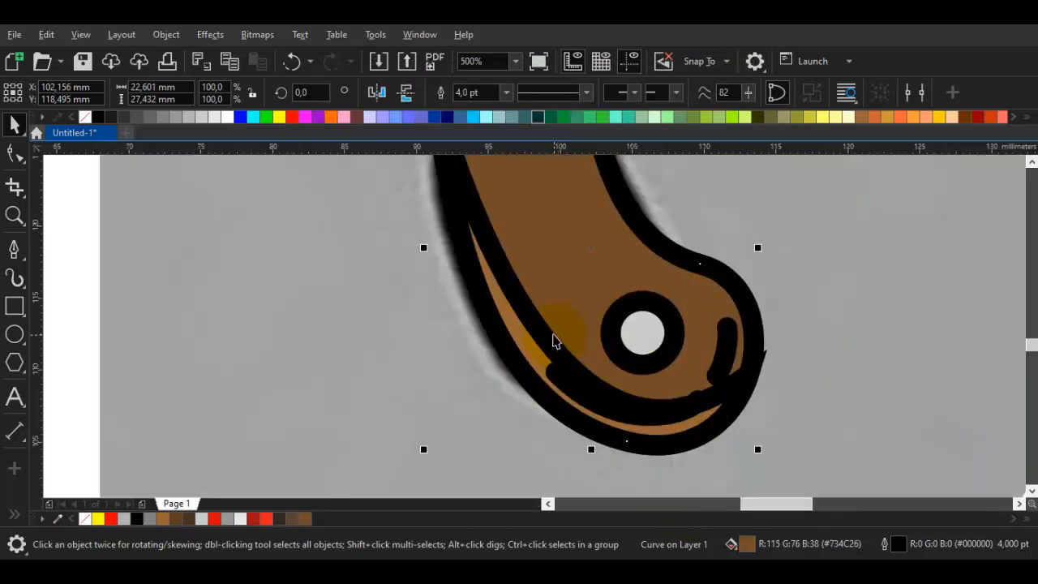
pyautogui.hotkey('ctrl', 'z')
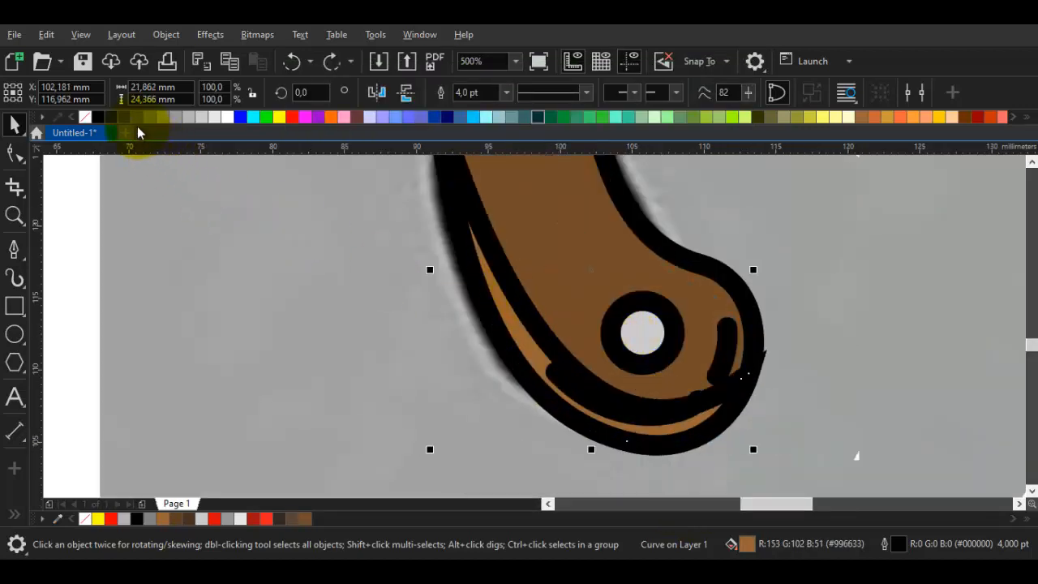
pyautogui.click(531, 191)
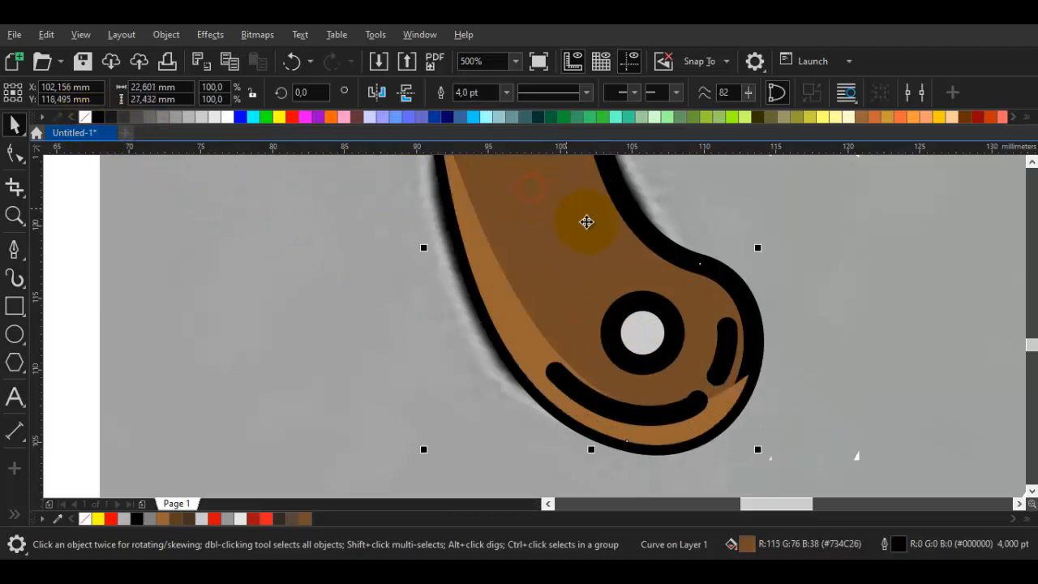
pyautogui.click(594, 344)
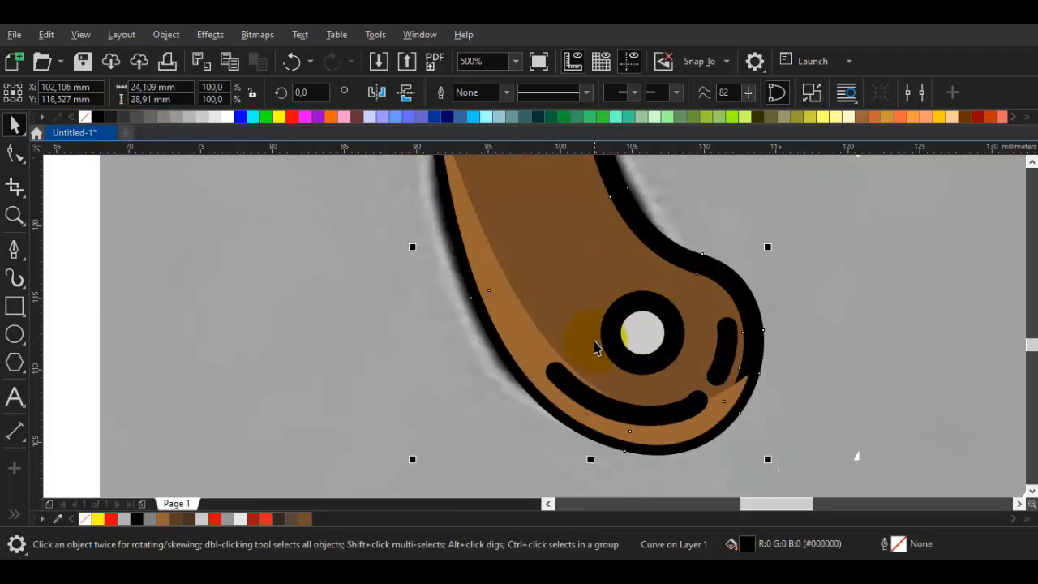
pyautogui.click(530, 339)
pyautogui.rightClick(530, 339)
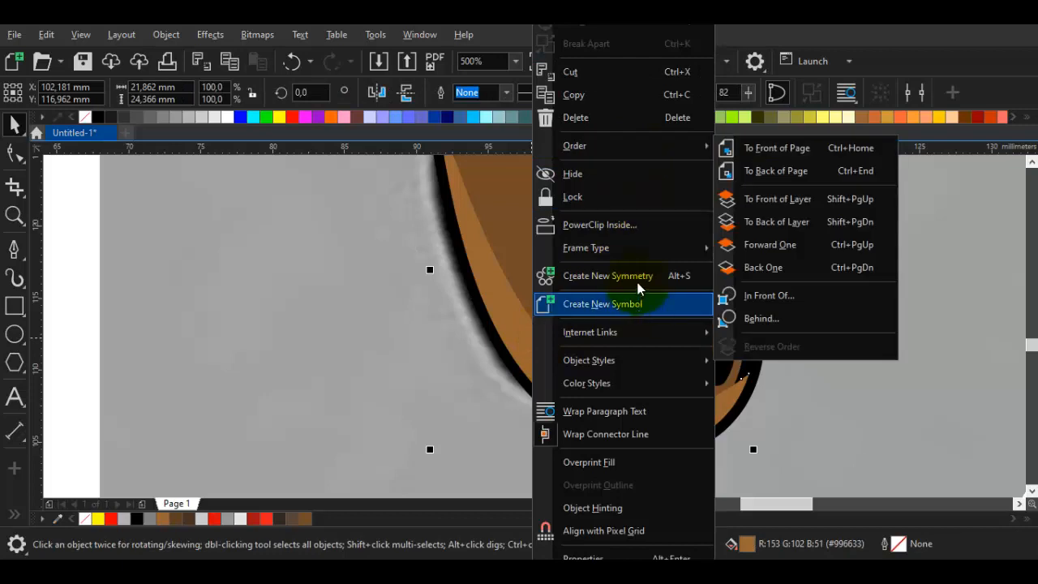
pyautogui.moveTo(623, 148)
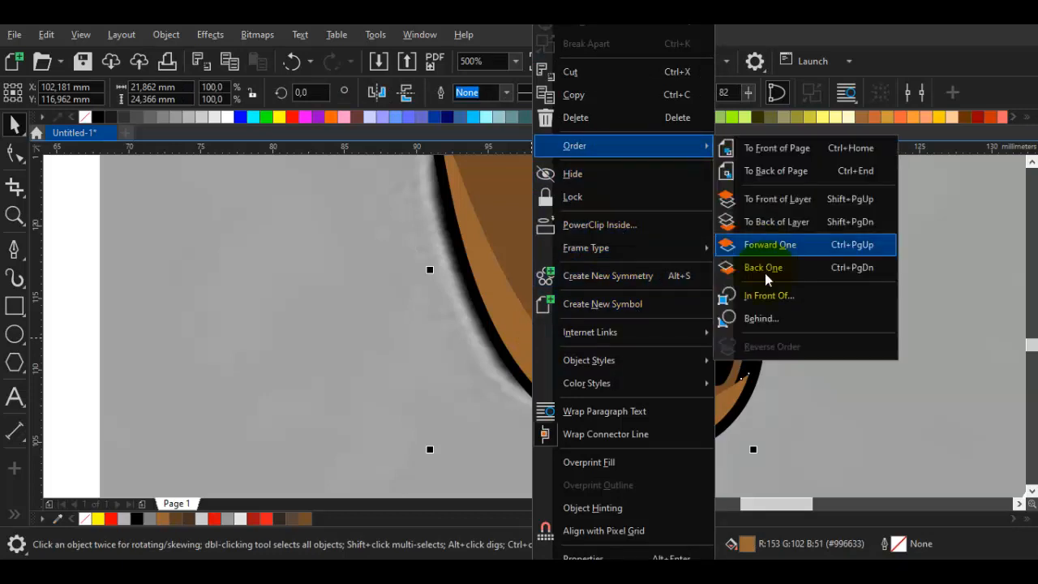
pyautogui.click(738, 295)
pyautogui.click(560, 267)
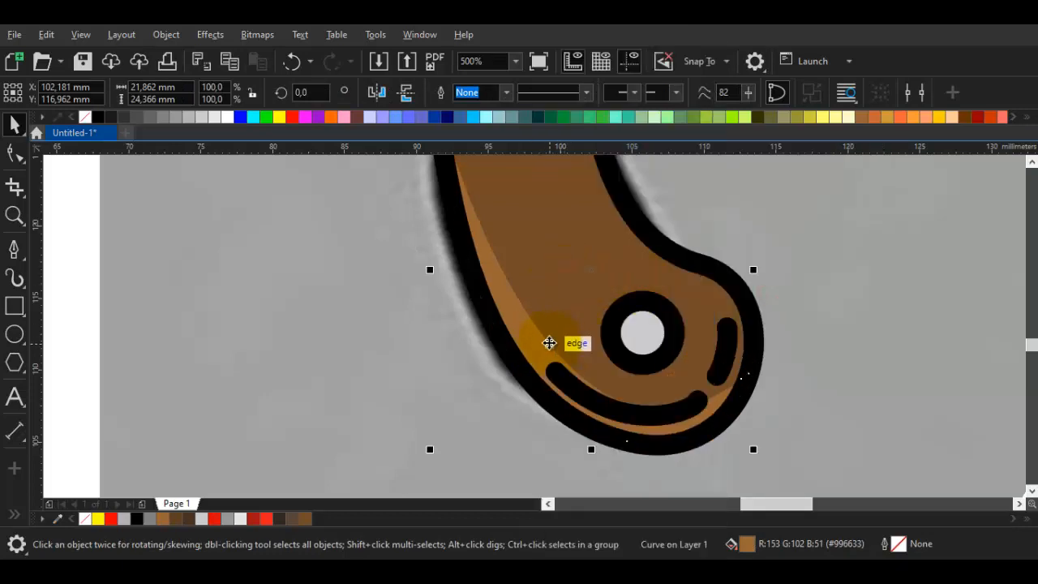
# - Change the grip's edge strip to a lighter brown uniform fill
pyautogui.doubleClick(536, 334)
pyautogui.press('space')
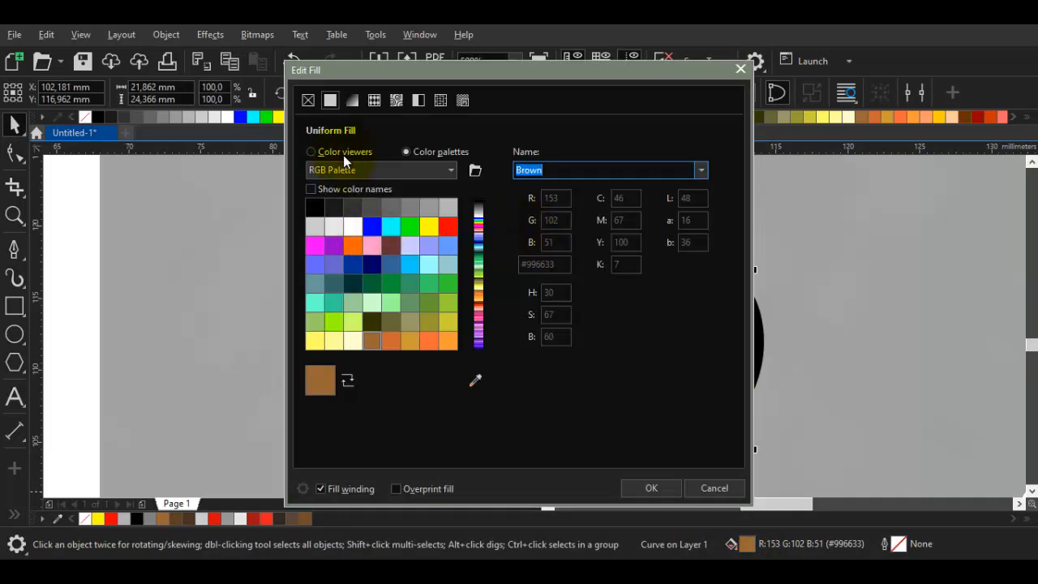
pyautogui.click(343, 153)
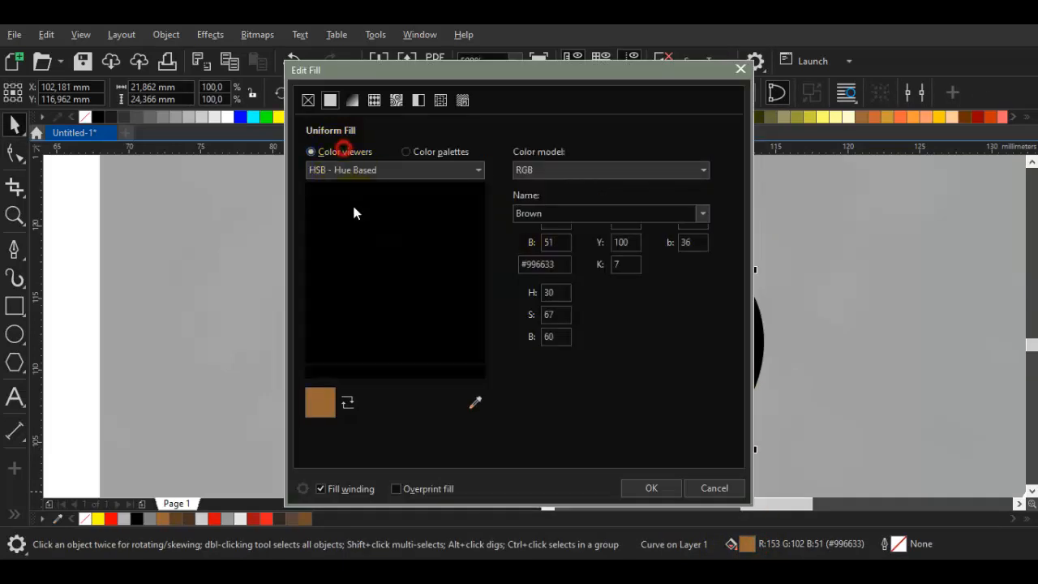
pyautogui.click(649, 490)
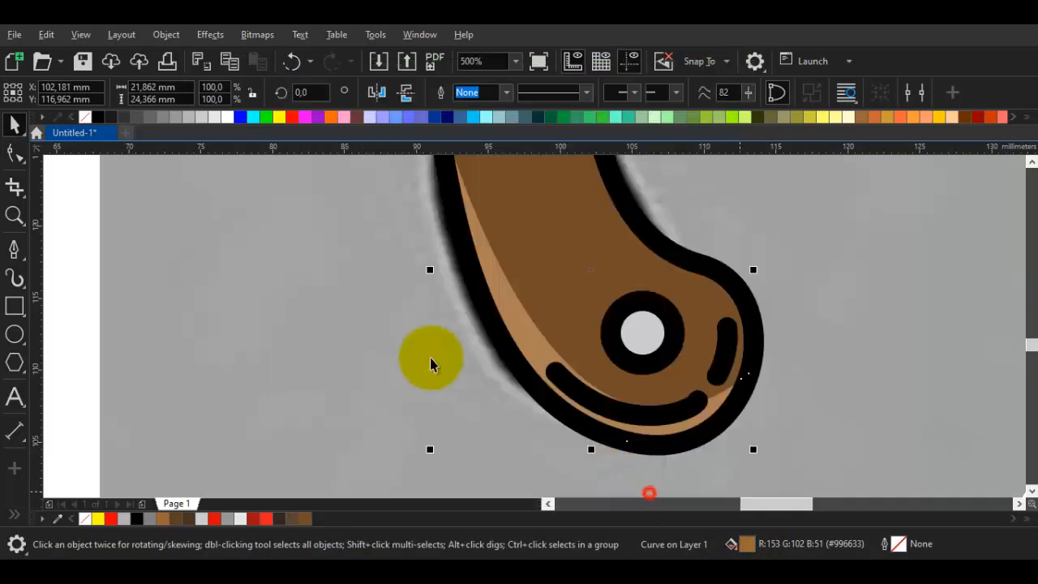
pyautogui.scroll(-2, 376, 341)
pyautogui.click(202, 331)
# - Select all the axe objects and place a copy to the left of the reference image
pyautogui.scroll(-1, 306, 298)
pyautogui.moveTo(326, 303); pyautogui.dragTo(361, 335)
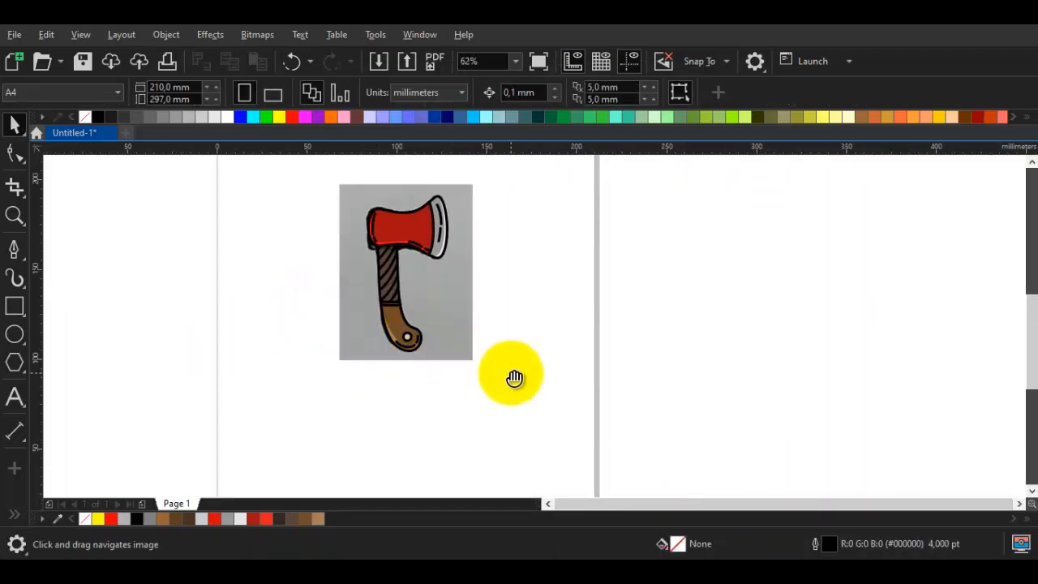
pyautogui.moveTo(537, 406); pyautogui.dragTo(353, 182)
pyautogui.hscroll(-3, 521, 301)
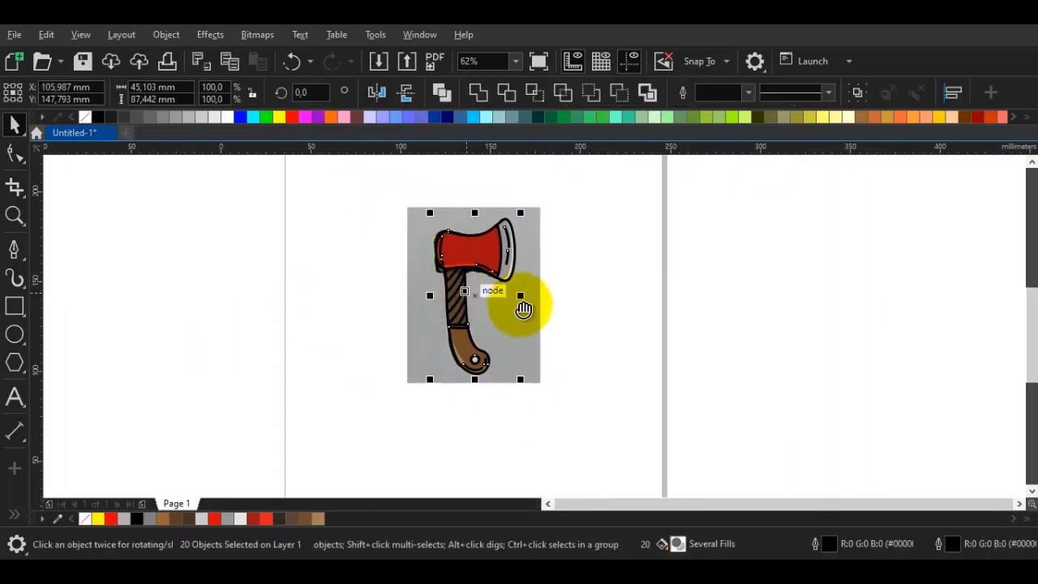
pyautogui.moveTo(581, 307); pyautogui.dragTo(294, 316)
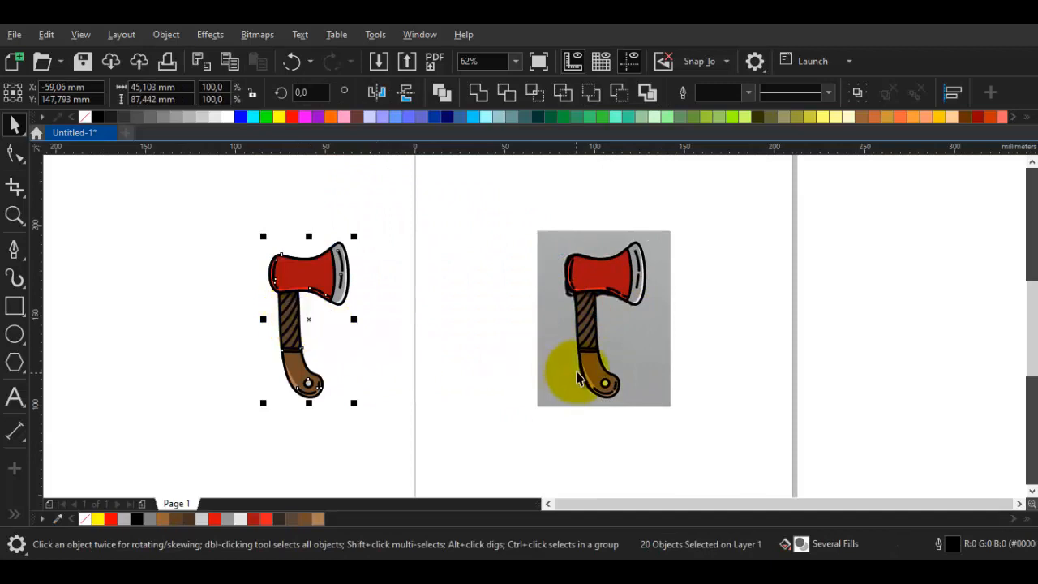
# - Mix a lighter brown from the handle's sampled color and apply it to the hatched handle
pyautogui.scroll(3, 556, 371)
pyautogui.press('i')
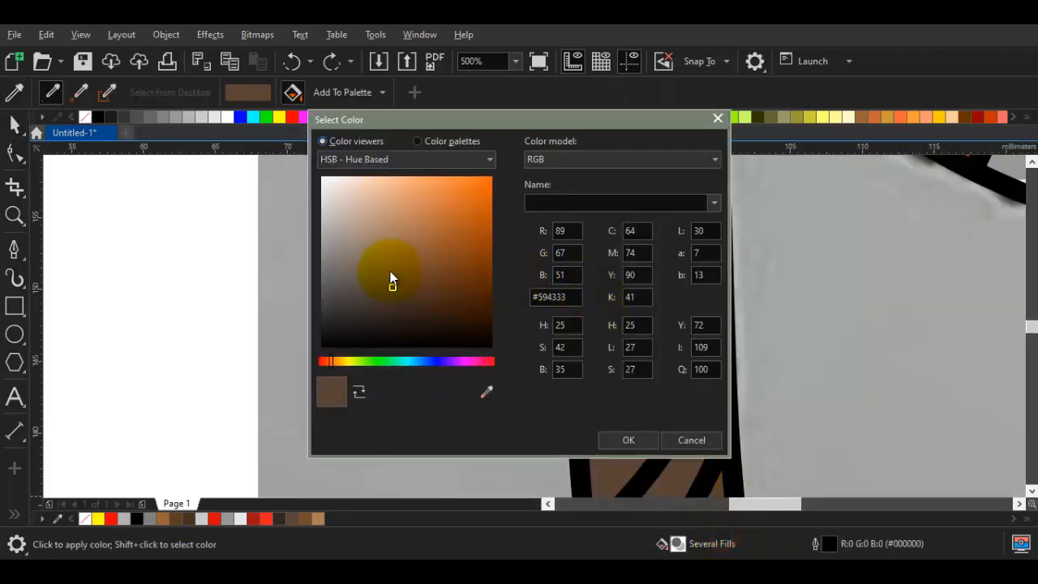
pyautogui.moveTo(402, 278); pyautogui.dragTo(405, 274)
pyautogui.click(619, 436)
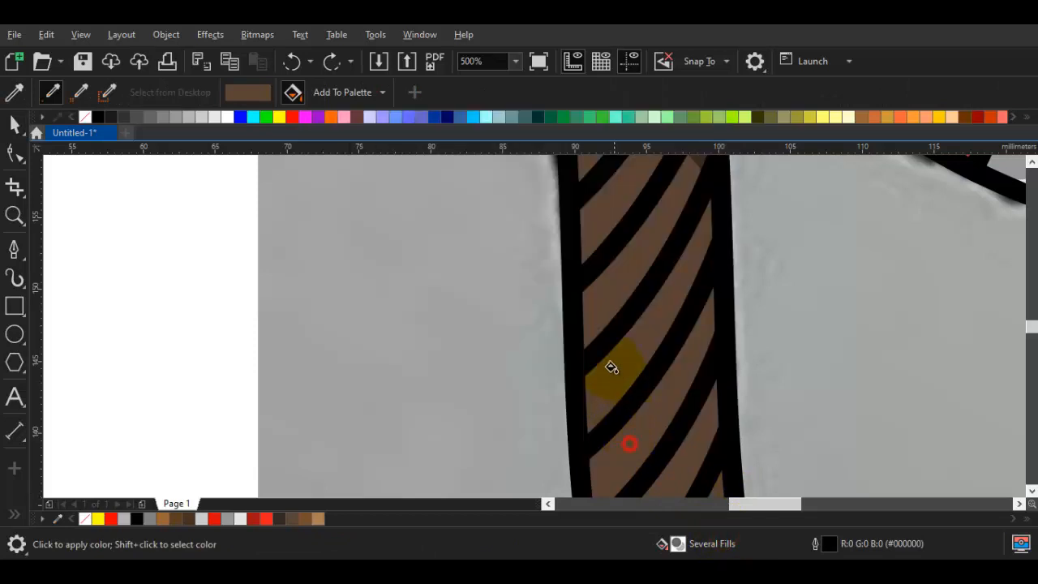
pyautogui.click(608, 349)
pyautogui.press('space')
# - Duplicate all the axe objects to the blank area left of the page and convert the copy to curves
pyautogui.scroll(-5, 649, 382)
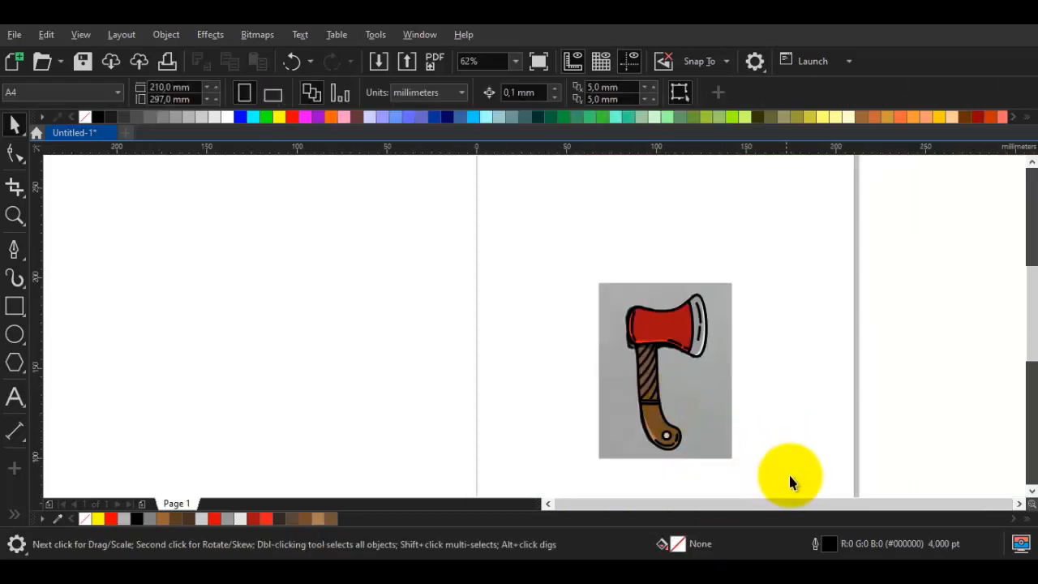
pyautogui.moveTo(788, 474); pyautogui.dragTo(614, 268)
pyautogui.moveTo(673, 294); pyautogui.dragTo(278, 294)
pyautogui.rightClick(287, 239)
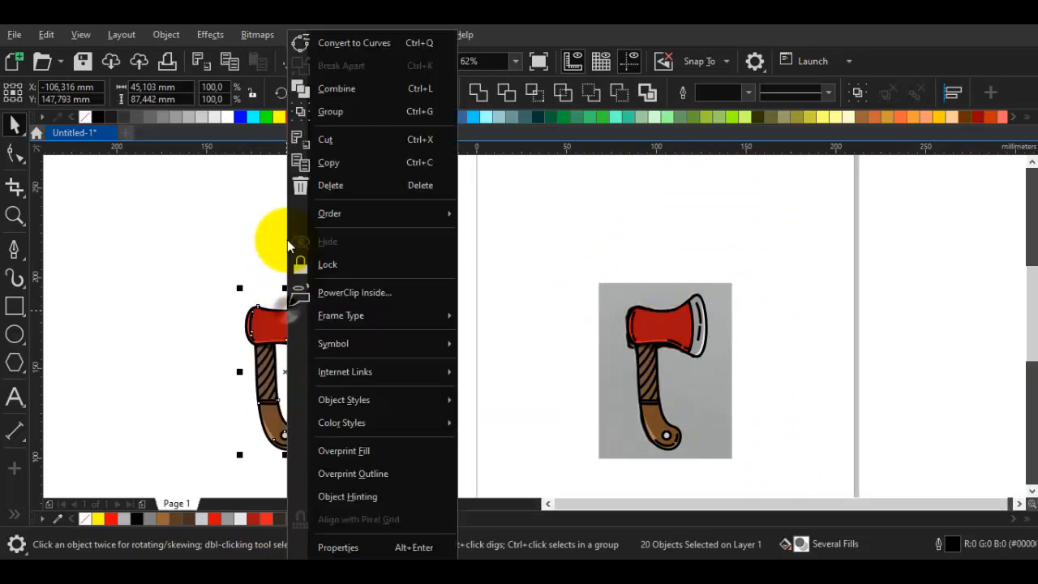
pyautogui.click(366, 46)
# - Group the axe copy's objects and ungroup them all again
pyautogui.rightClick(285, 324)
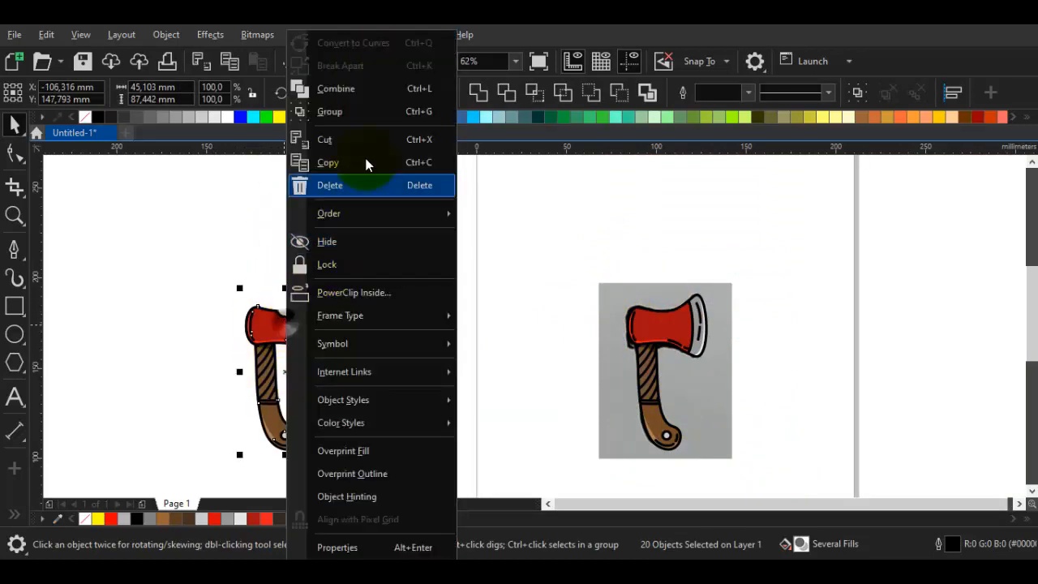
pyautogui.click(377, 108)
pyautogui.rightClick(302, 313)
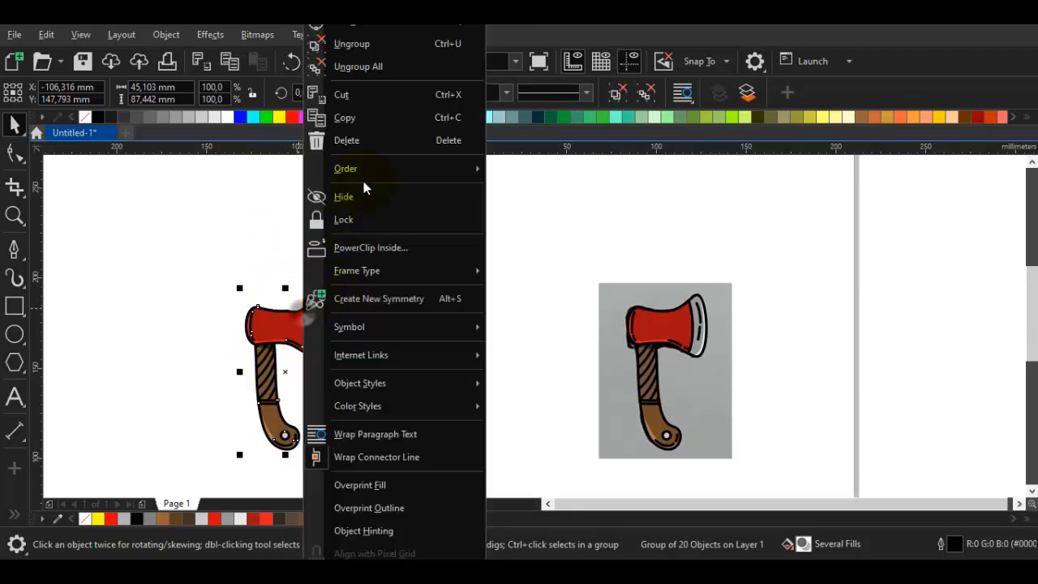
pyautogui.click(392, 67)
# - Convert the axe copy's outlines to objects and check the nodes of the dash marks on the blade and red head
pyautogui.hotkey('ctrl', 'shift', 'q')
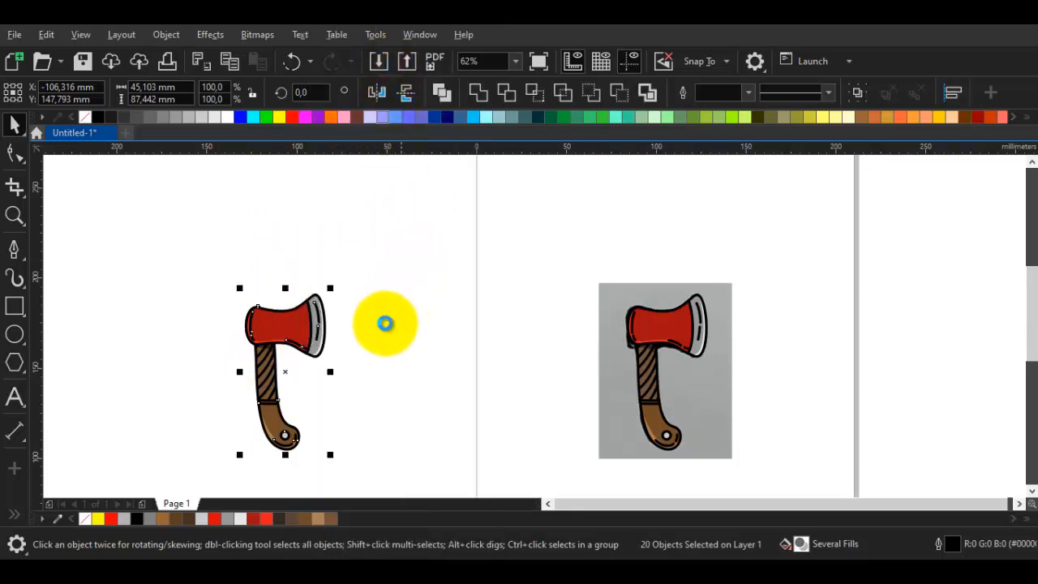
pyautogui.click(354, 342)
pyautogui.scroll(3, 300, 333)
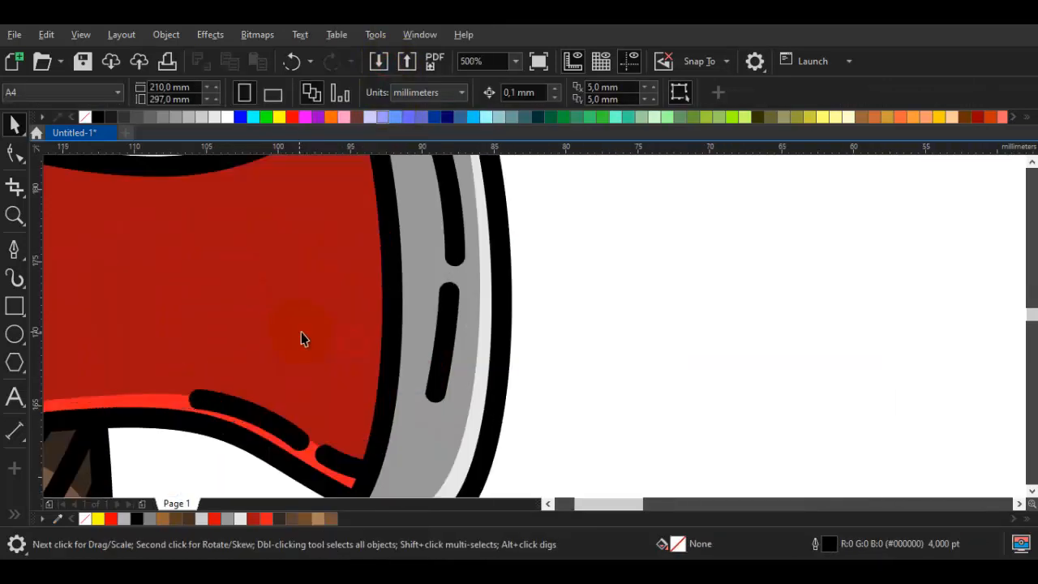
pyautogui.press('F10')
pyautogui.click(450, 368)
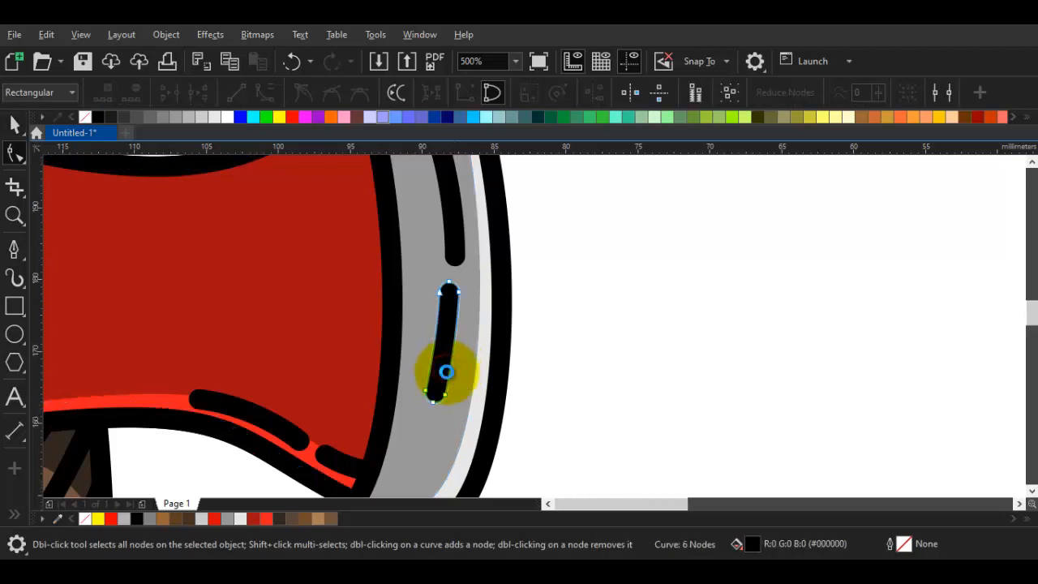
pyautogui.scroll(-1, 447, 371)
pyautogui.press('space')
pyautogui.click(359, 405)
pyautogui.press('space')
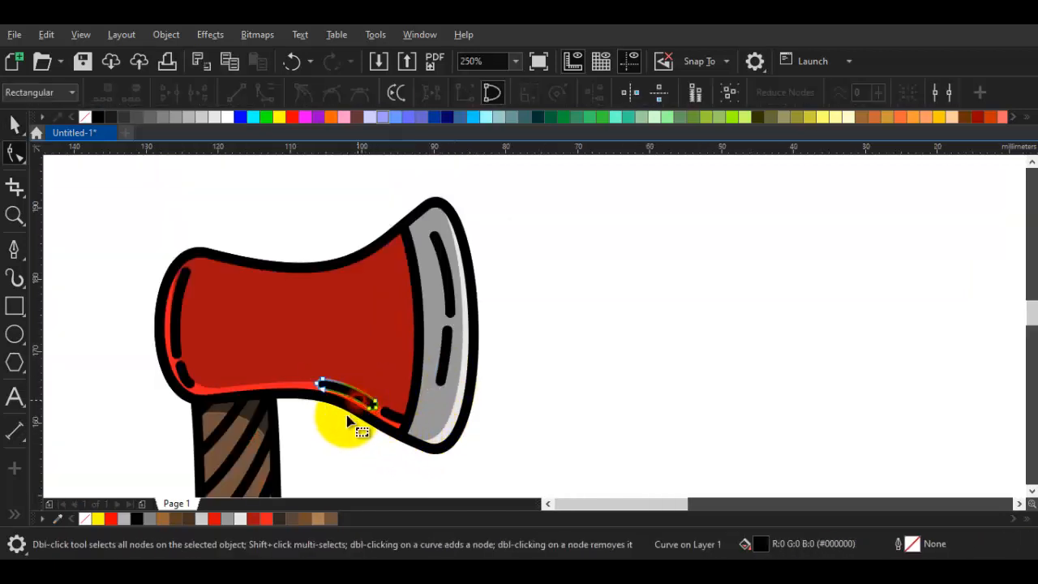
# - Select the clipped hatch line group inside the handle copy and ungroup all of it
pyautogui.moveTo(342, 415); pyautogui.dragTo(404, 230)
pyautogui.press('space')
pyautogui.click(310, 294)
pyautogui.keyDown('ctrl'); pyautogui.click(310, 294); pyautogui.keyUp('ctrl')
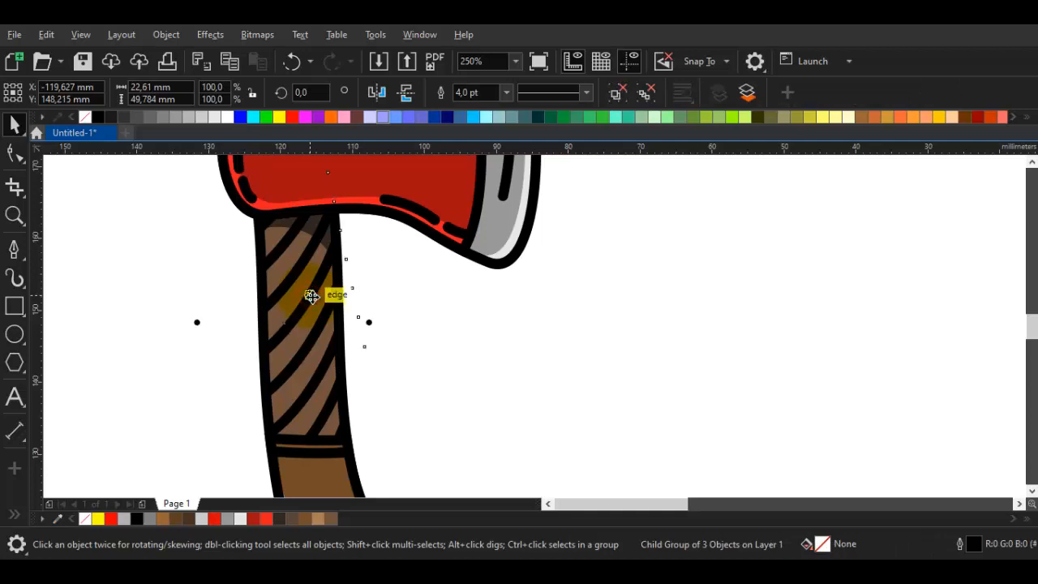
pyautogui.rightClick(312, 298)
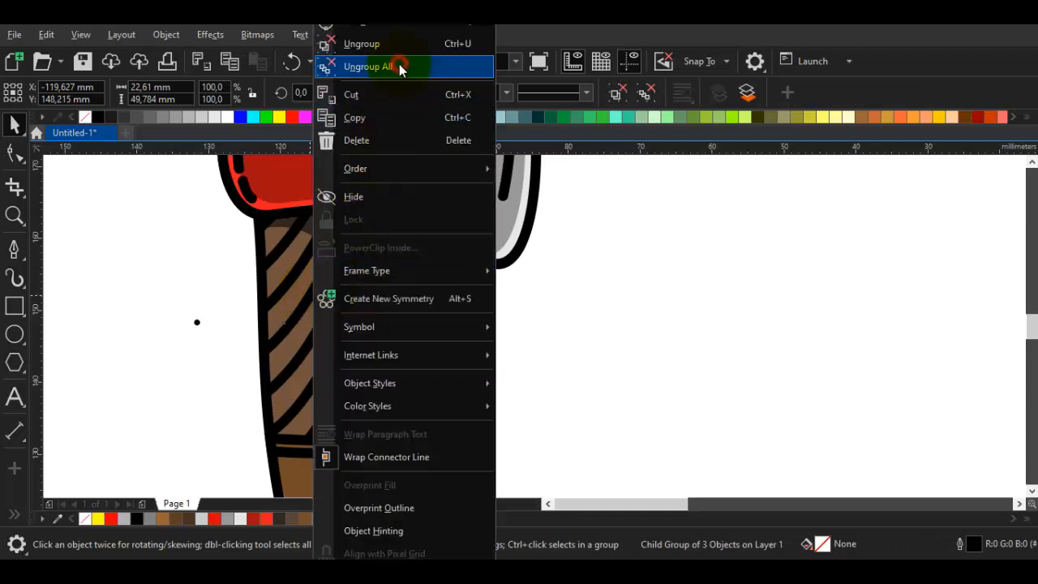
pyautogui.click(399, 68)
pyautogui.keyDown('ctrl'); pyautogui.click(361, 304); pyautogui.keyUp('ctrl')
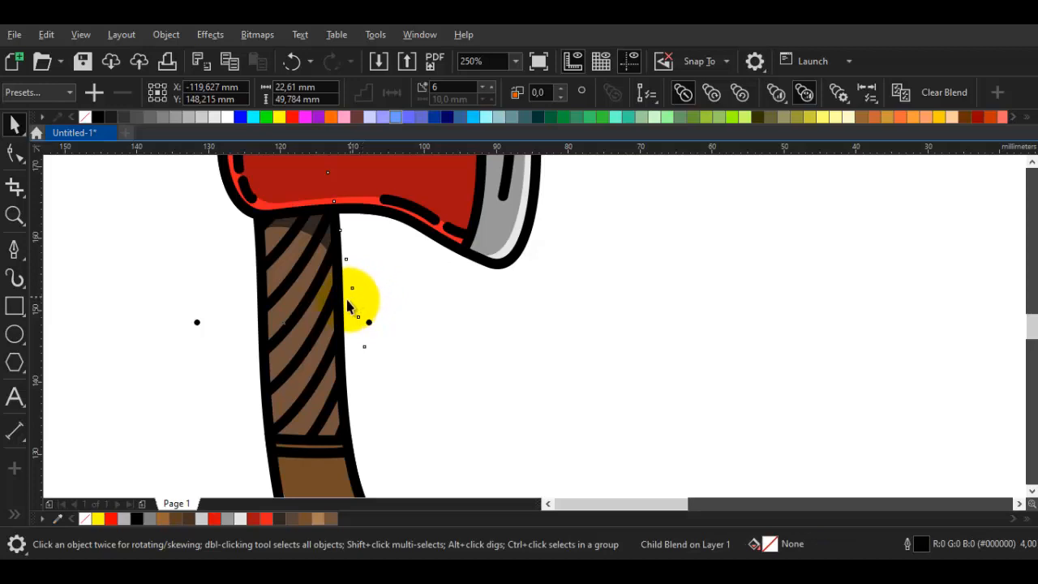
# - Break apart the blend of diagonal hatch lines inside the axe copy's handle grip, leaving nothing selected
pyautogui.rightClick(320, 322)
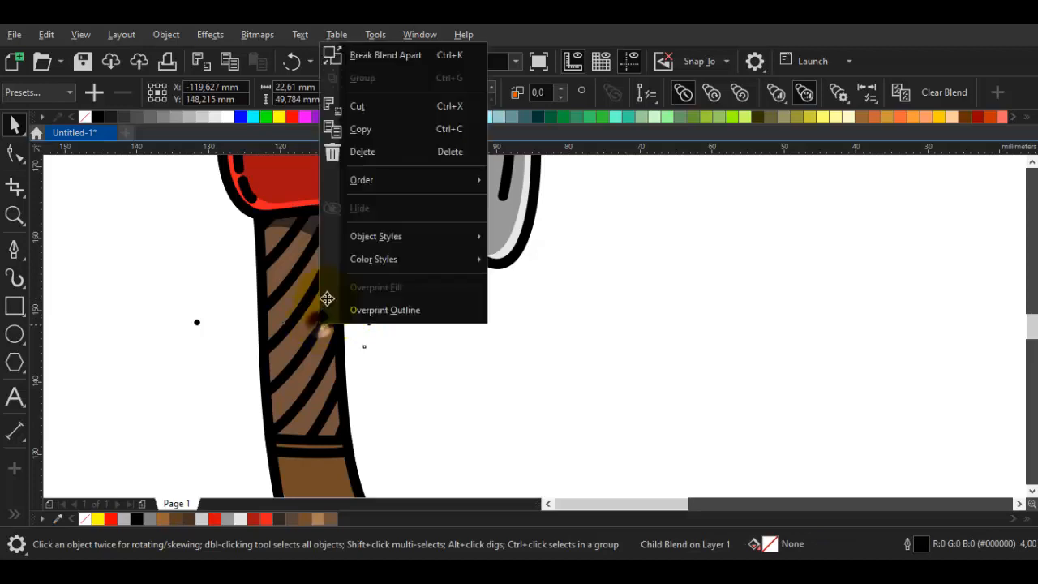
pyautogui.click(386, 56)
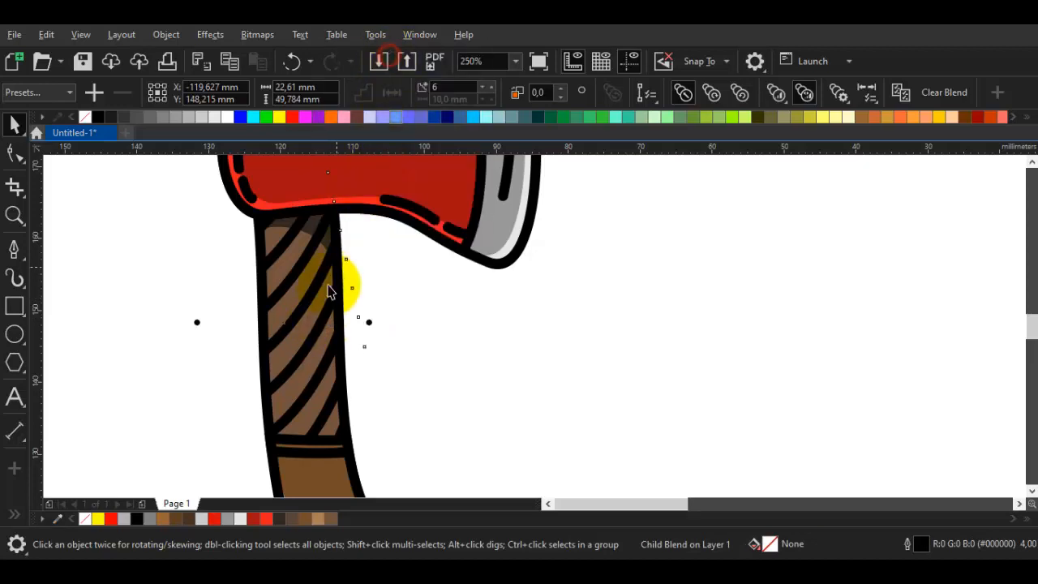
pyautogui.rightClick(326, 307)
pyautogui.click(398, 37)
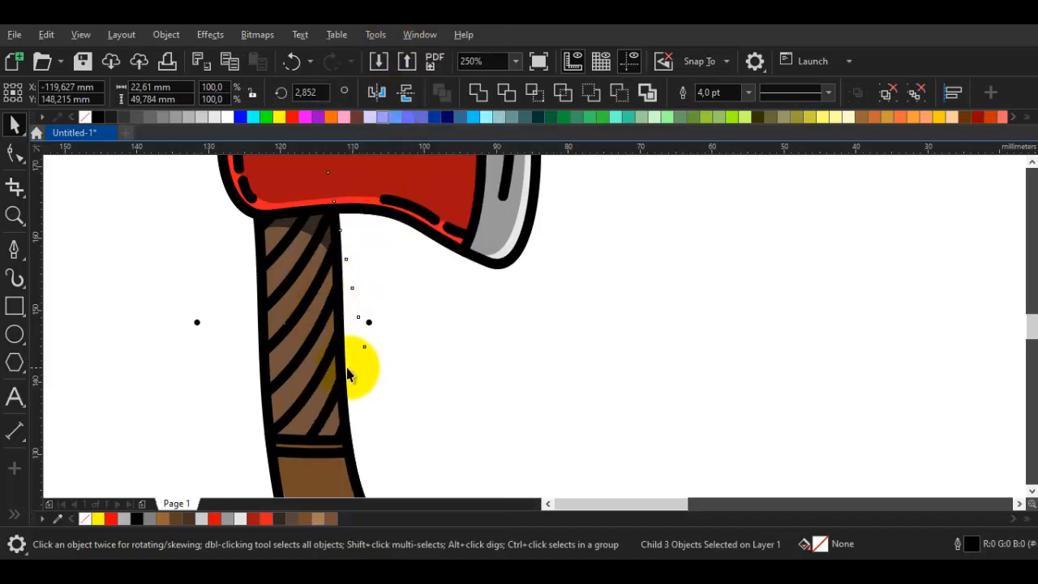
pyautogui.click(417, 364)
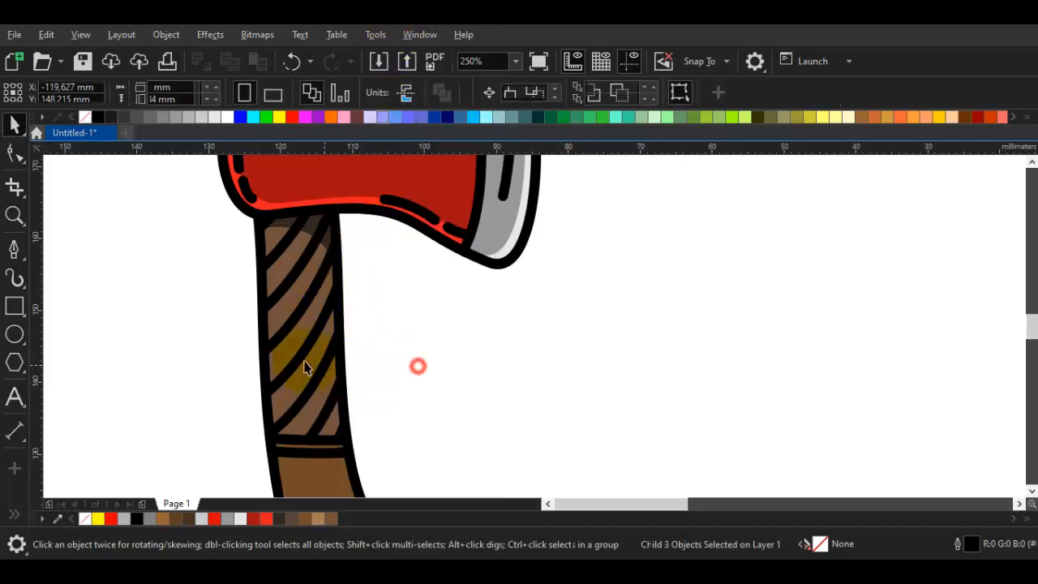
# - Check the nodes of the clipped brown grip shape on the axe copy's handle and return to the Pick tool
pyautogui.click(301, 364)
pyautogui.doubleClick(305, 369)
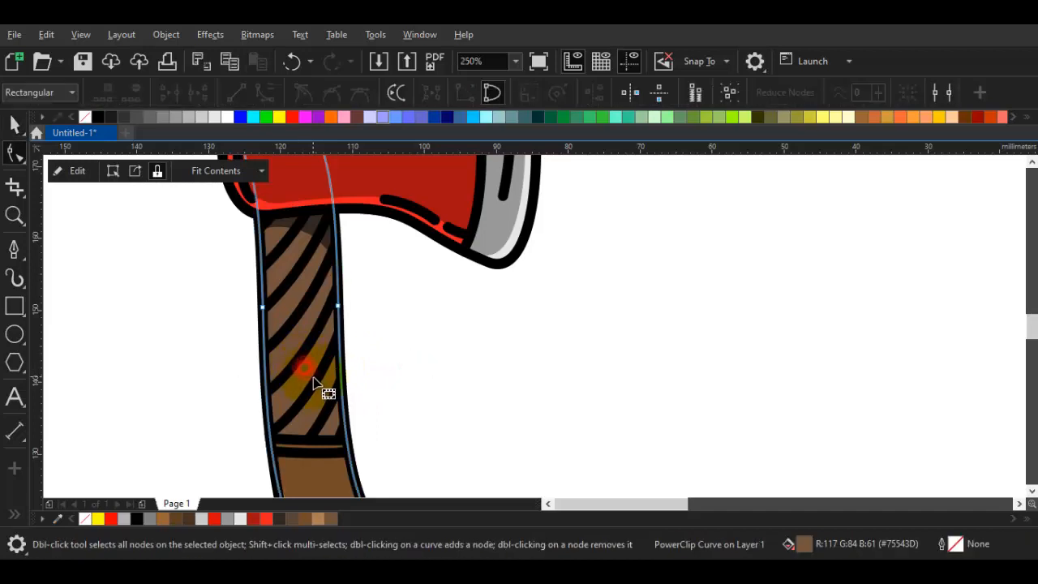
pyautogui.press('Escape')
pyautogui.press('space')
# - Select all the objects of the axe copy outside the page
pyautogui.scroll(-2, 376, 390)
pyautogui.moveTo(475, 397); pyautogui.dragTo(533, 358)
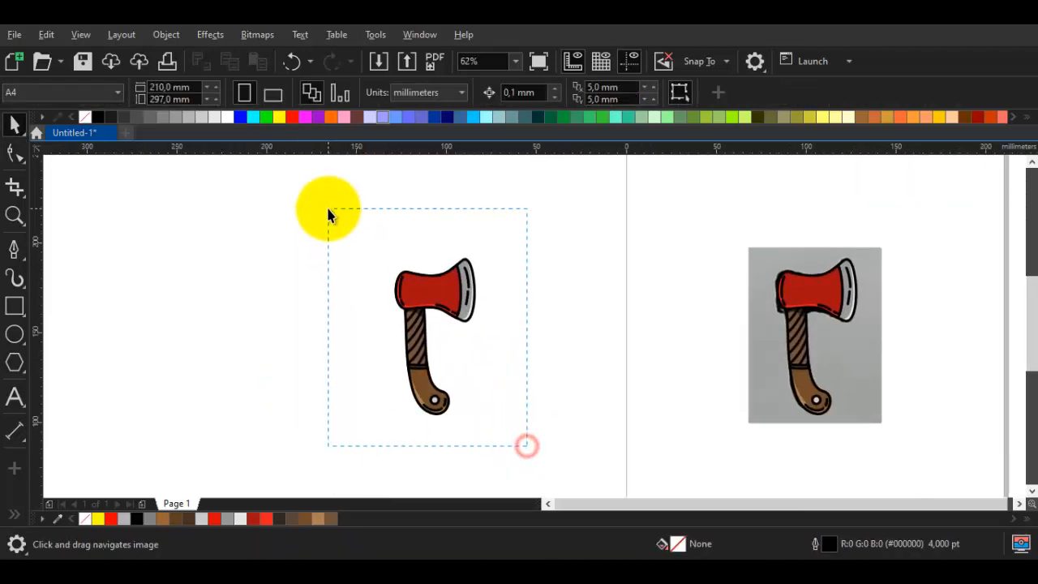
pyautogui.moveTo(328, 214); pyautogui.dragTo(328, 213)
pyautogui.rightClick(443, 295)
pyautogui.click(446, 344)
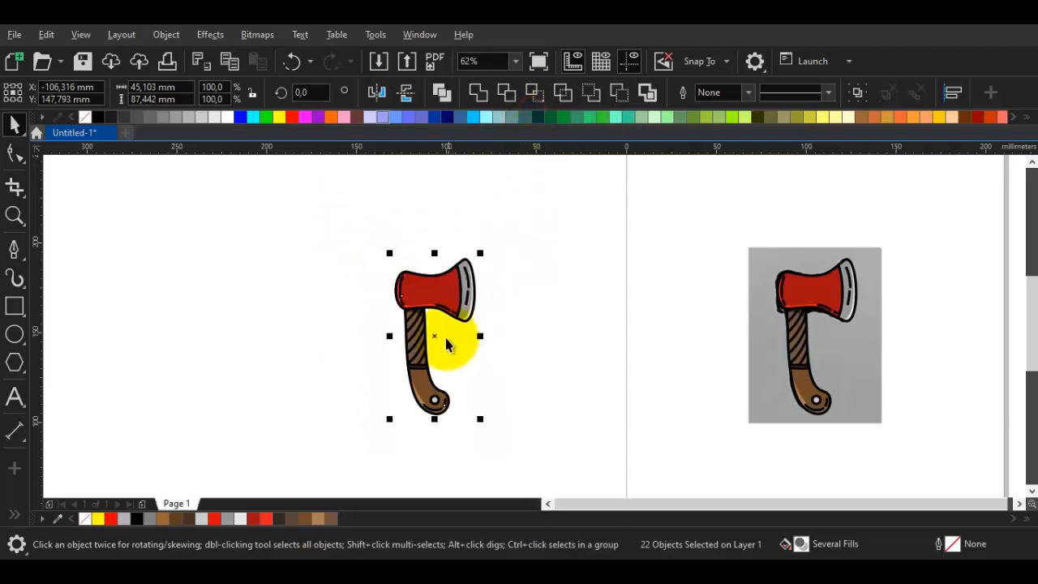
pyautogui.scroll(2, 446, 344)
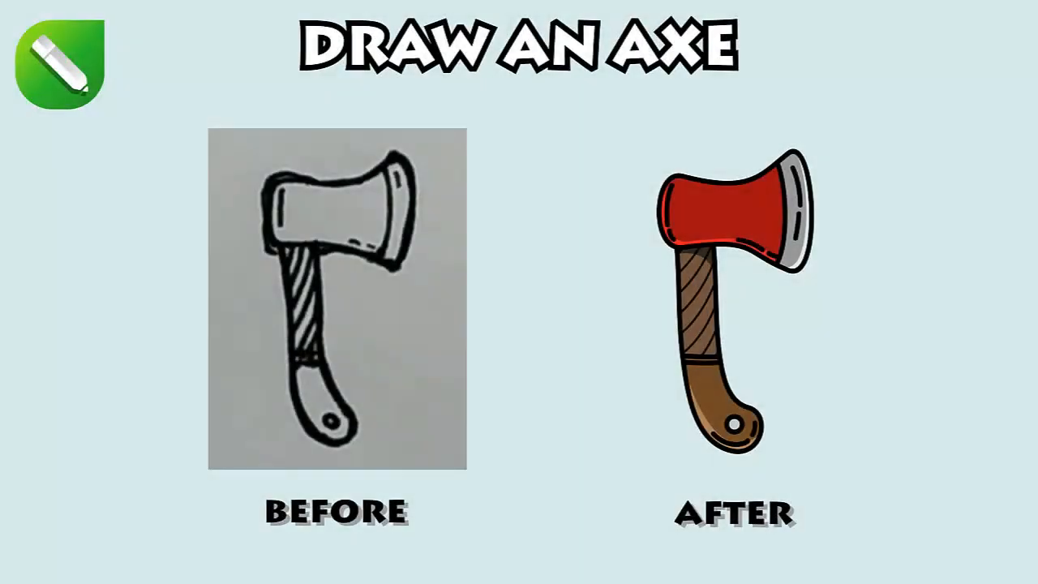